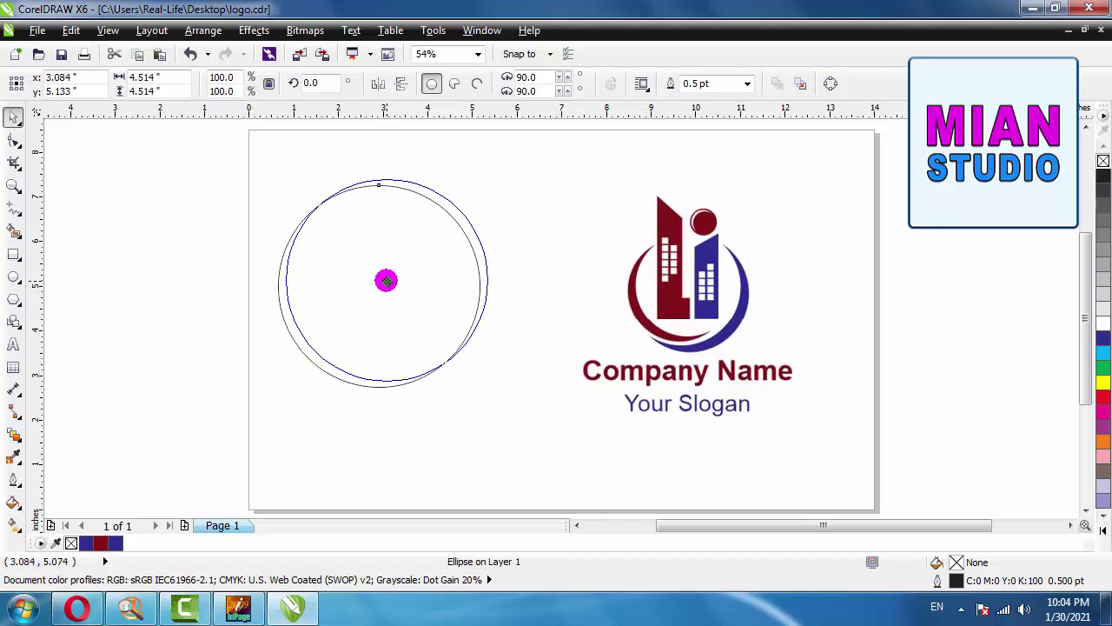
Step: Place a copy of the circle slightly up and to the right of the original, centred at about X 3.123, Y 5.152 inches
drag(386, 280, 388, 279)
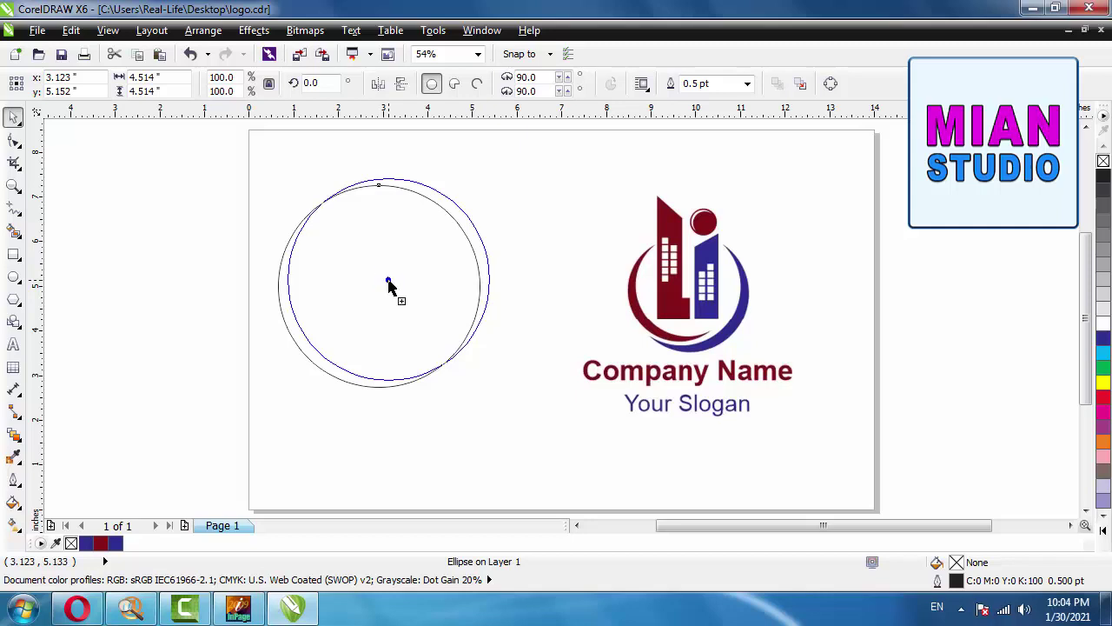
drag(389, 286, 387, 280)
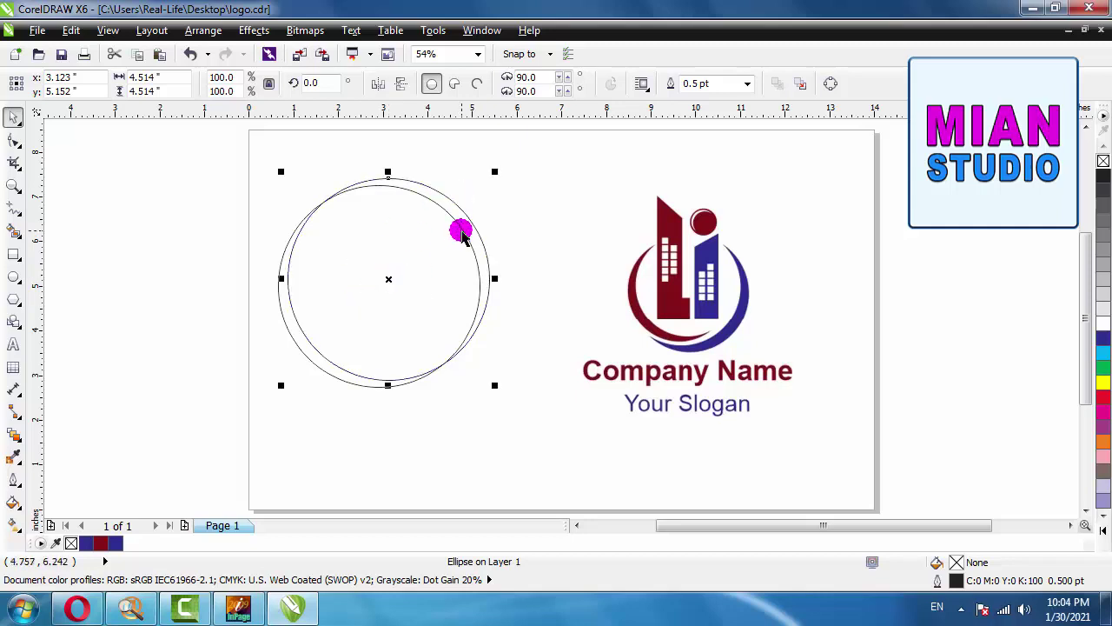
click(518, 175)
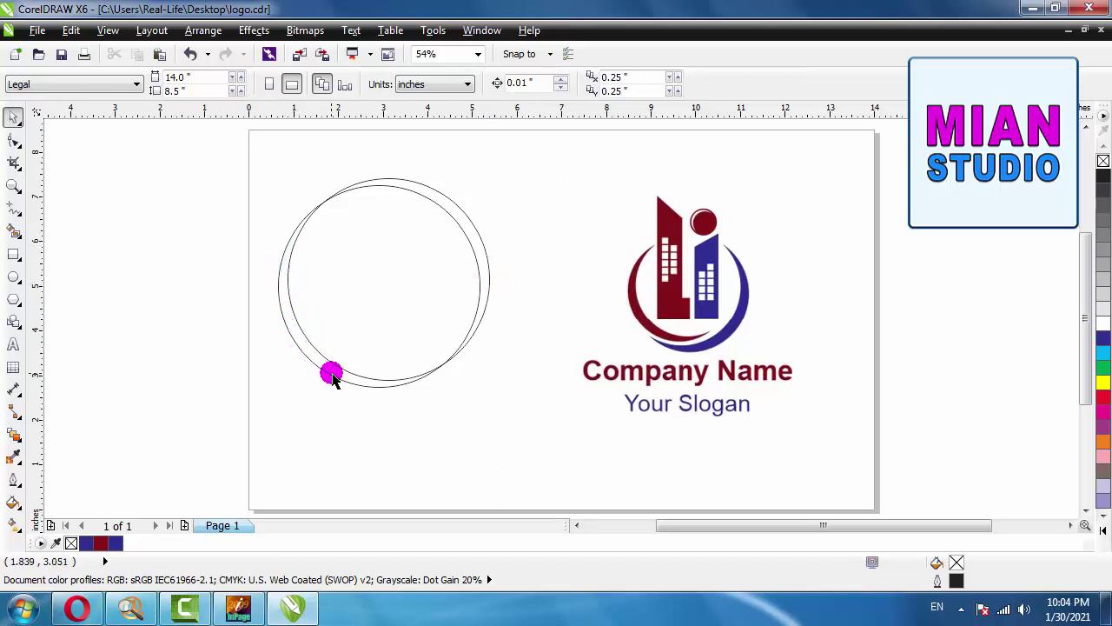
Step: Fill the offset upper-right circle with blue (C100 M100 Y0 K0)
click(281, 296)
click(397, 218)
click(540, 164)
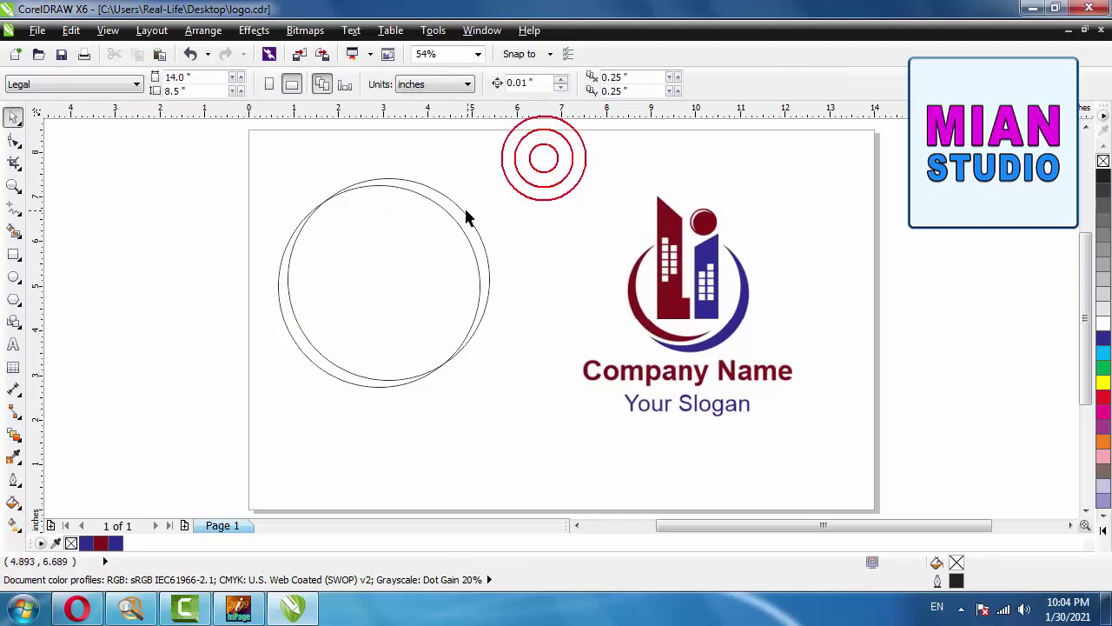
click(457, 210)
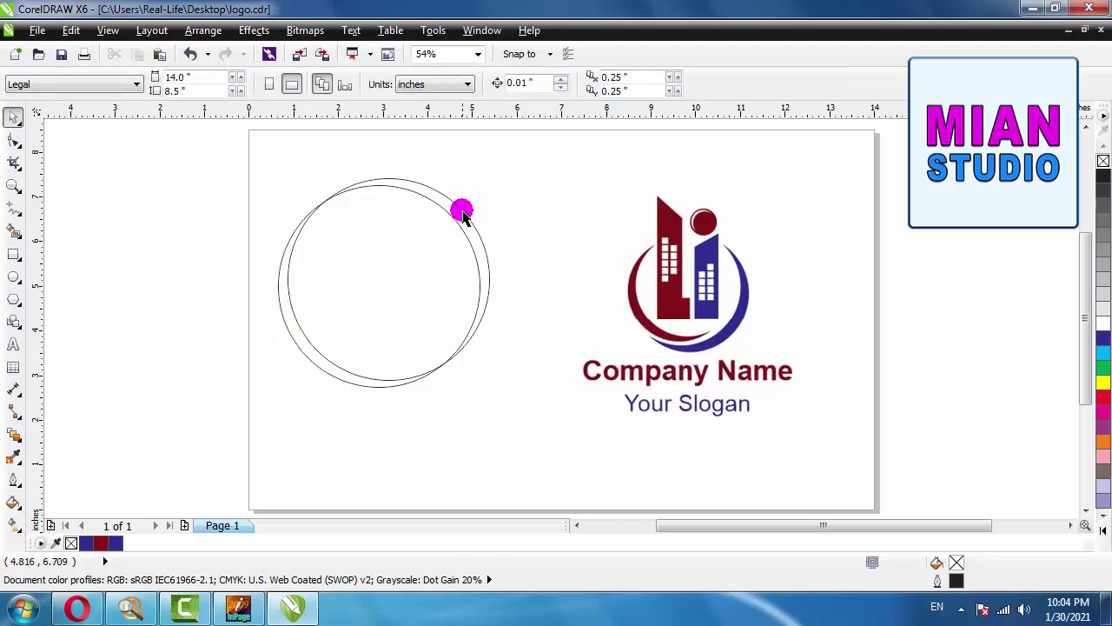
click(462, 211)
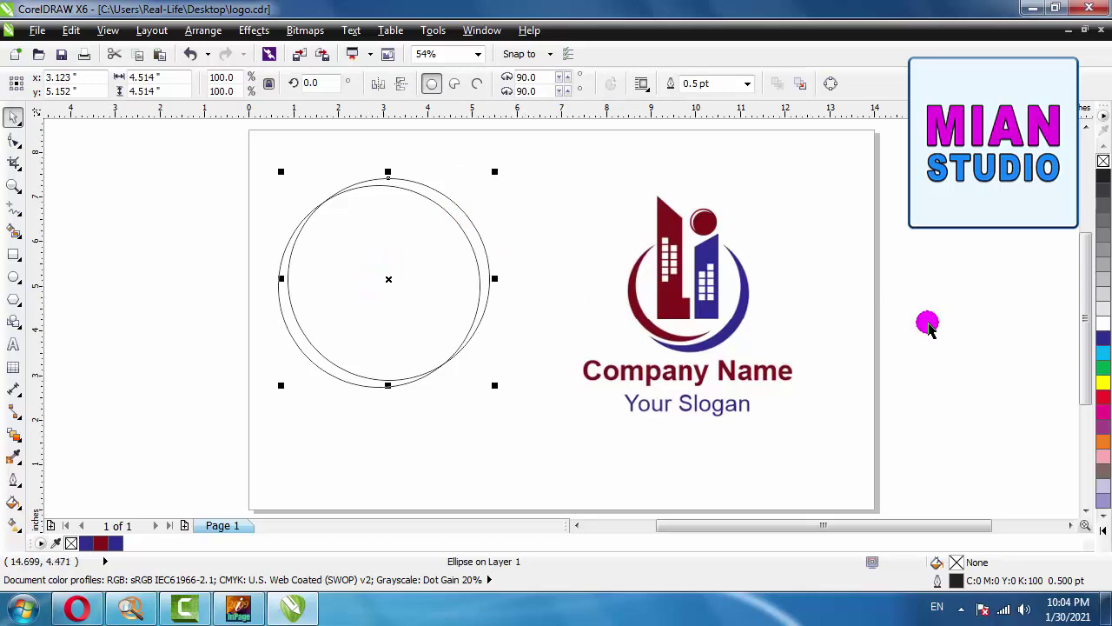
click(1102, 337)
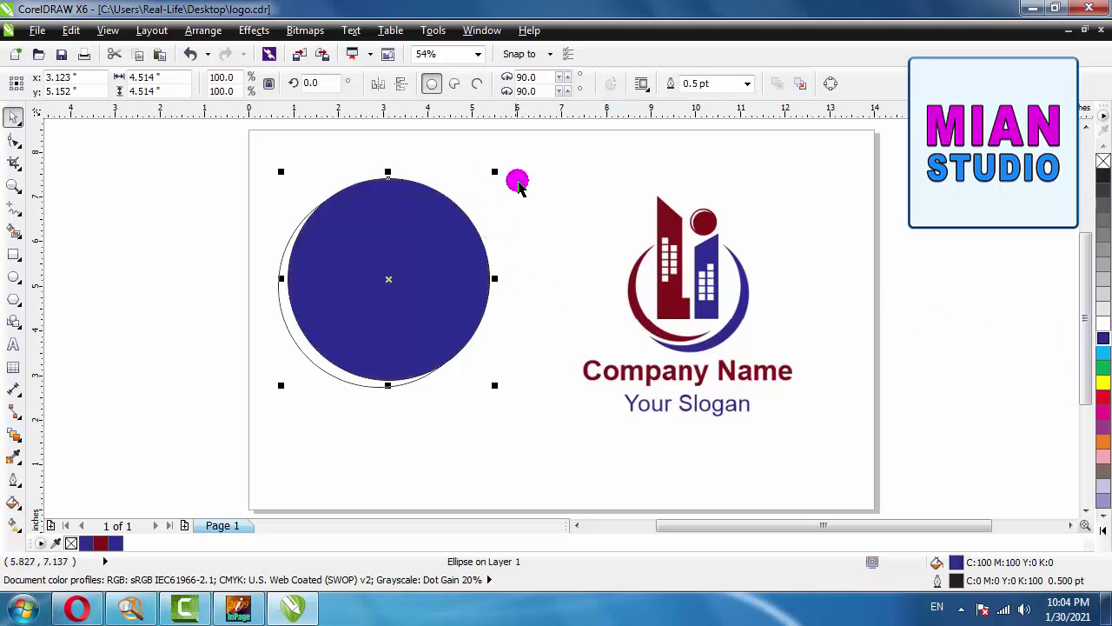
click(519, 182)
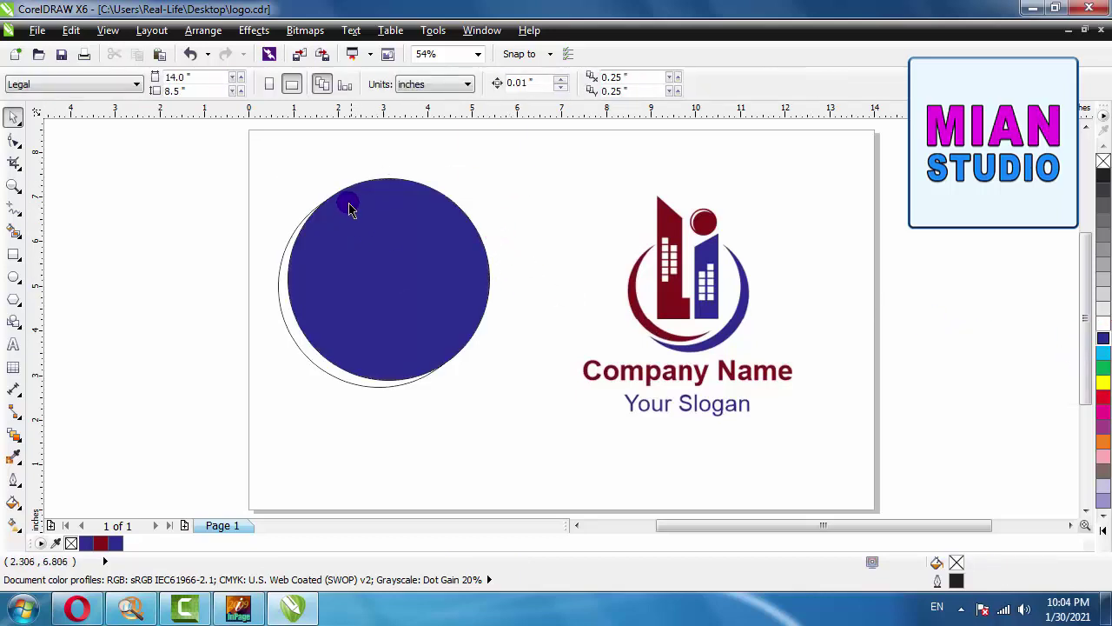
Step: Trim the unfilled circle with the blue circle so that a crescent is cut
click(283, 320)
click(219, 345)
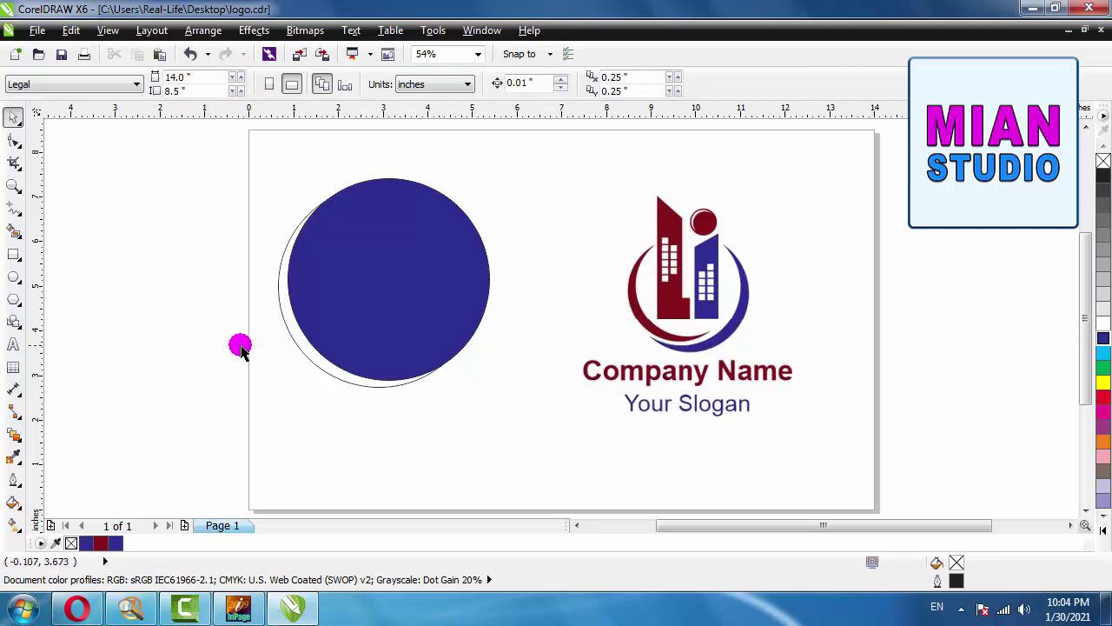
click(410, 199)
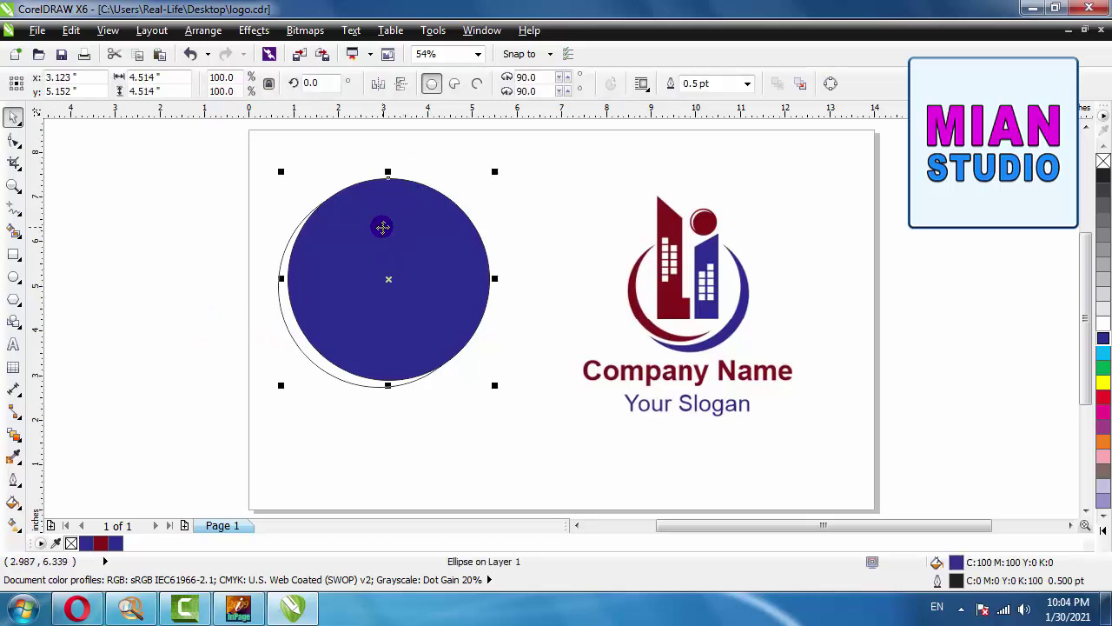
shift+click(282, 308)
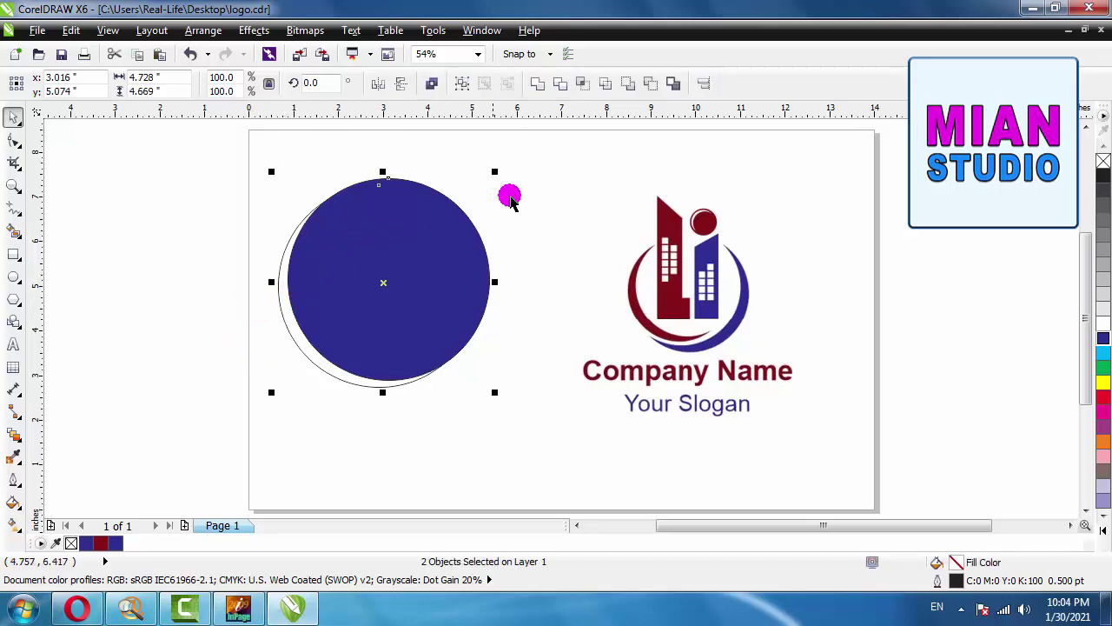
click(562, 83)
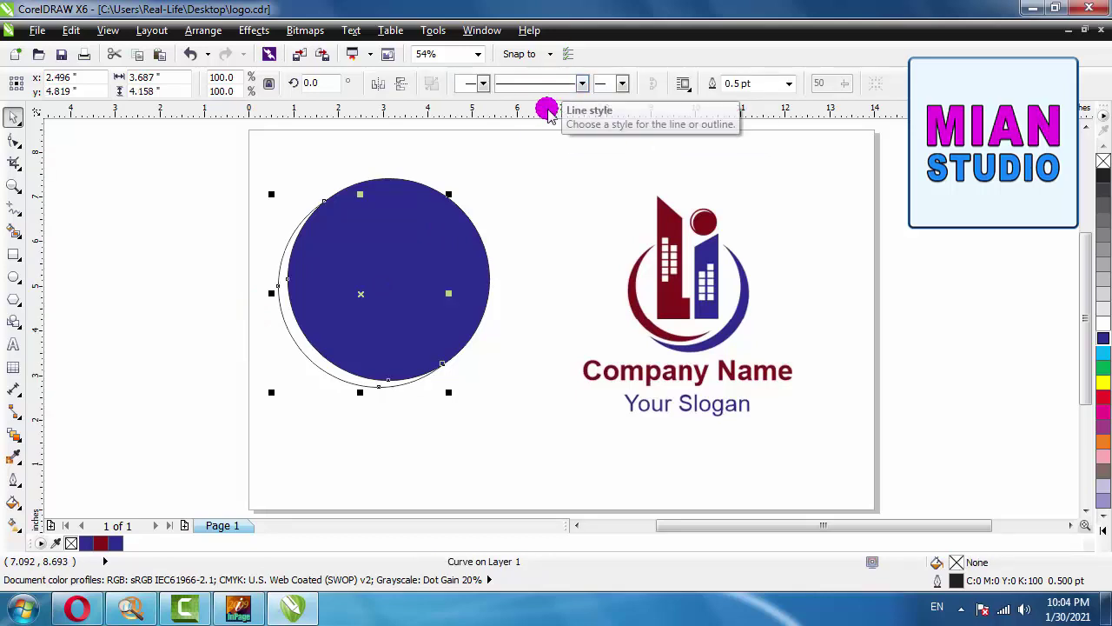
Step: Delete the blue circle, keeping only the crescent outline
click(515, 154)
drag(399, 255, 521, 219)
key(Delete)
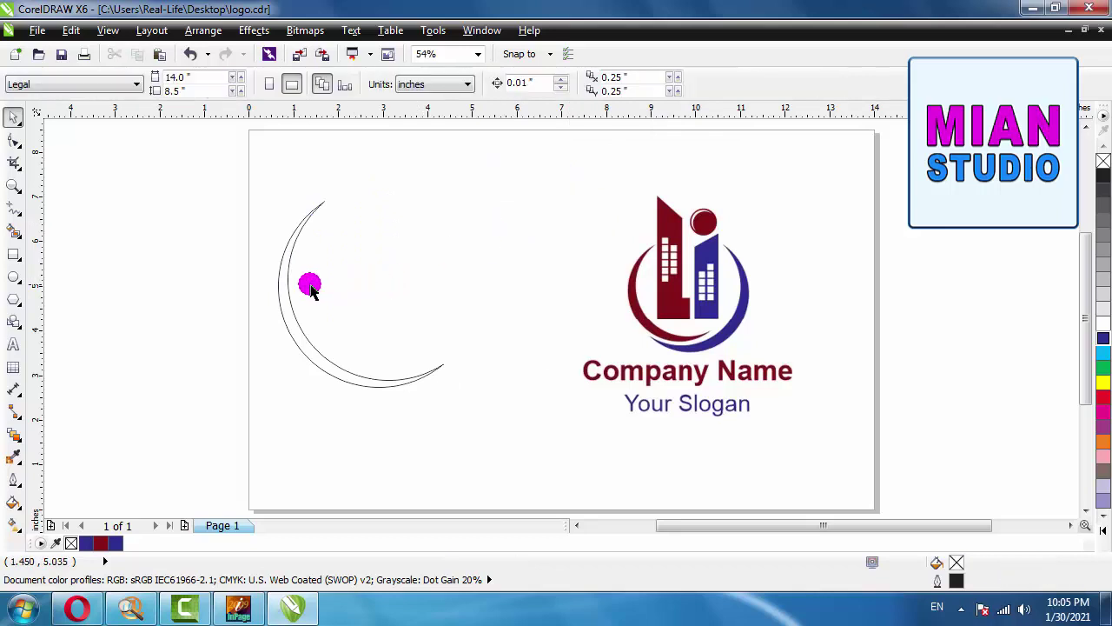
Step: Reposition the crescent on the left half of the page and scale it proportionally to about 81.4%
drag(279, 294, 308, 275)
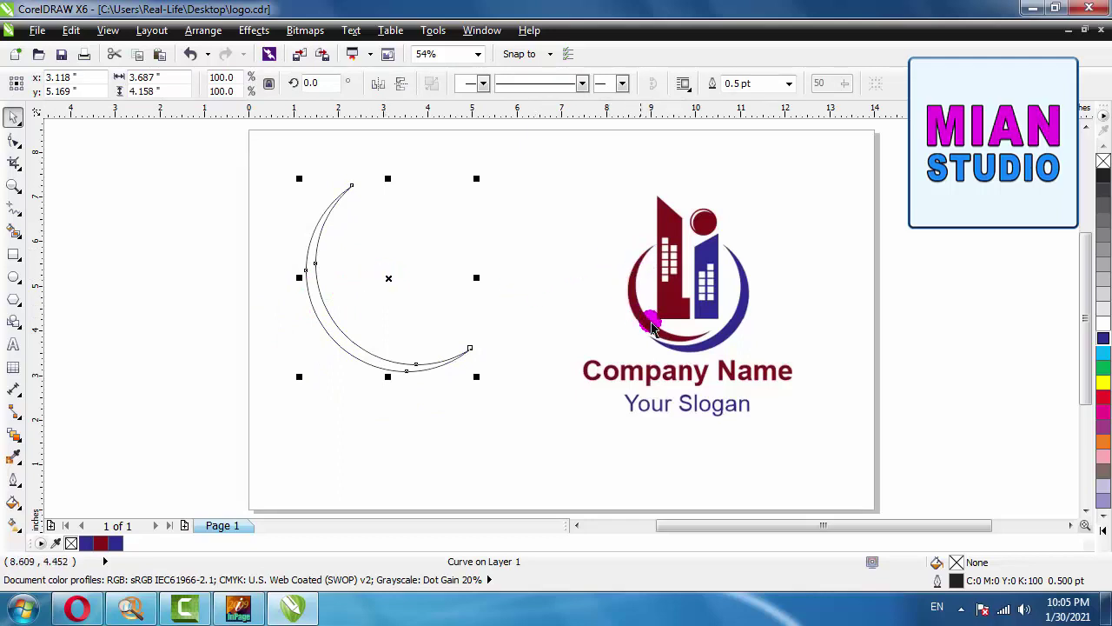
drag(387, 276, 365, 293)
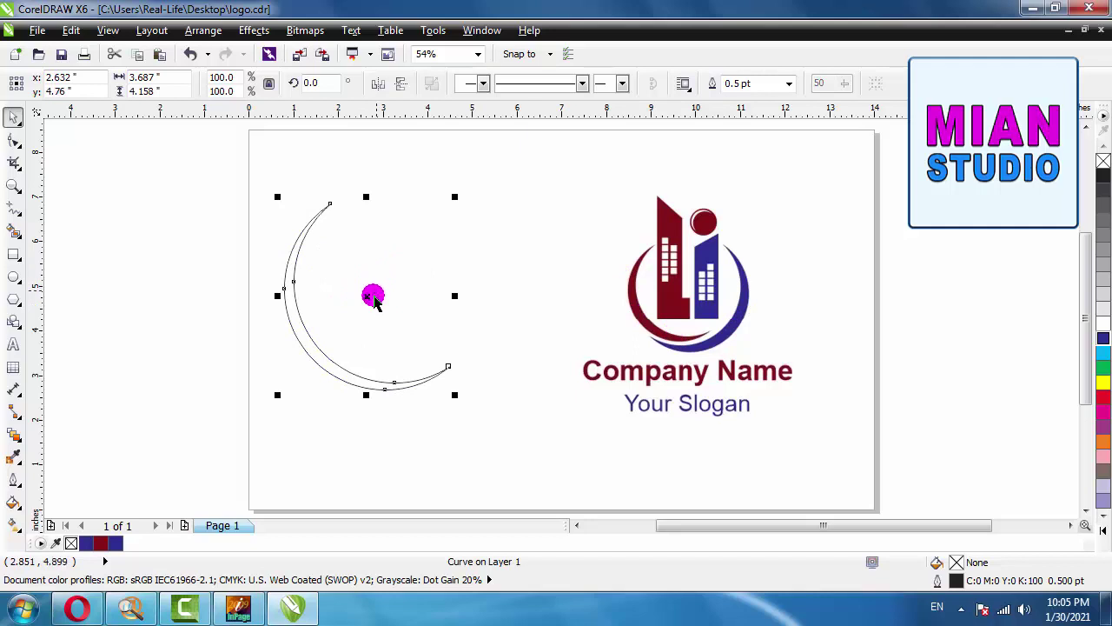
drag(455, 198, 424, 232)
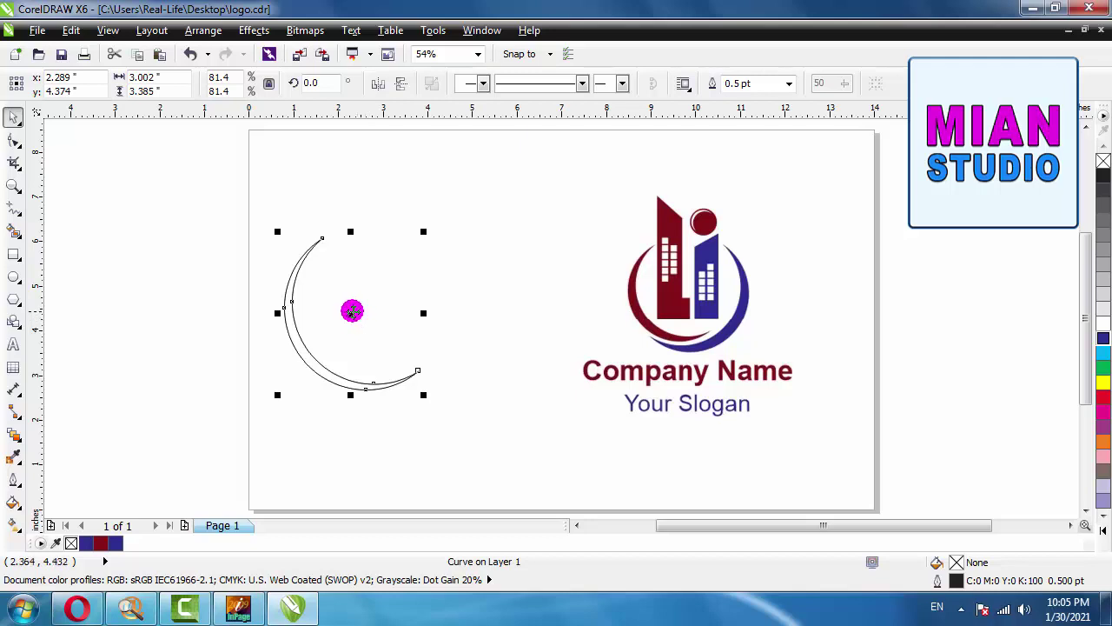
Step: Place a trial copy of the crescent up and to the right of the original, and delete that copy
drag(351, 311, 522, 224)
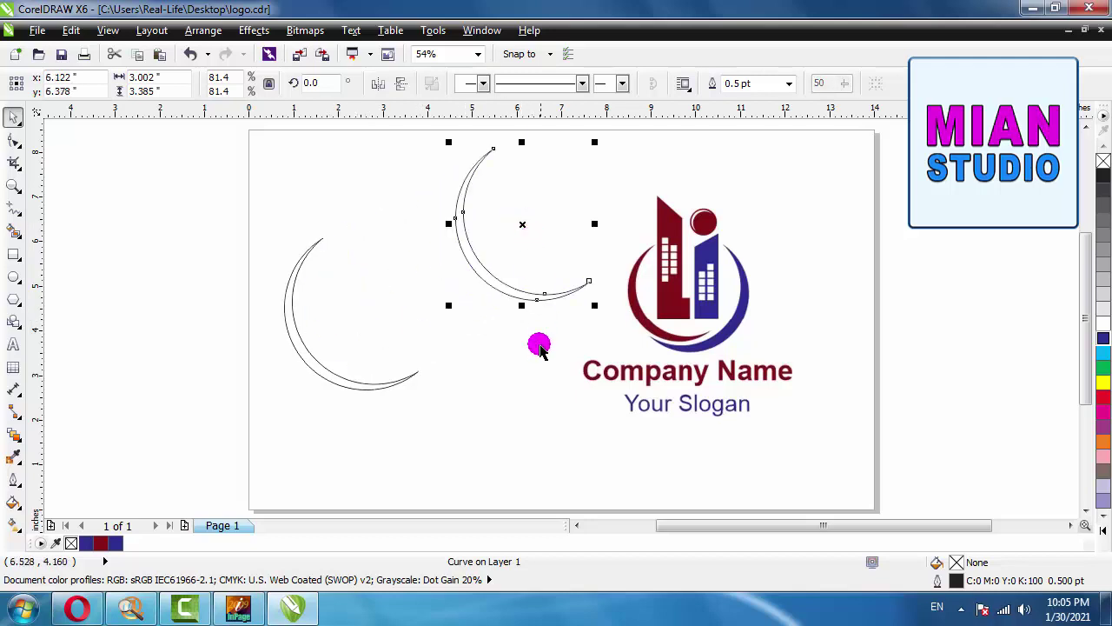
key(Delete)
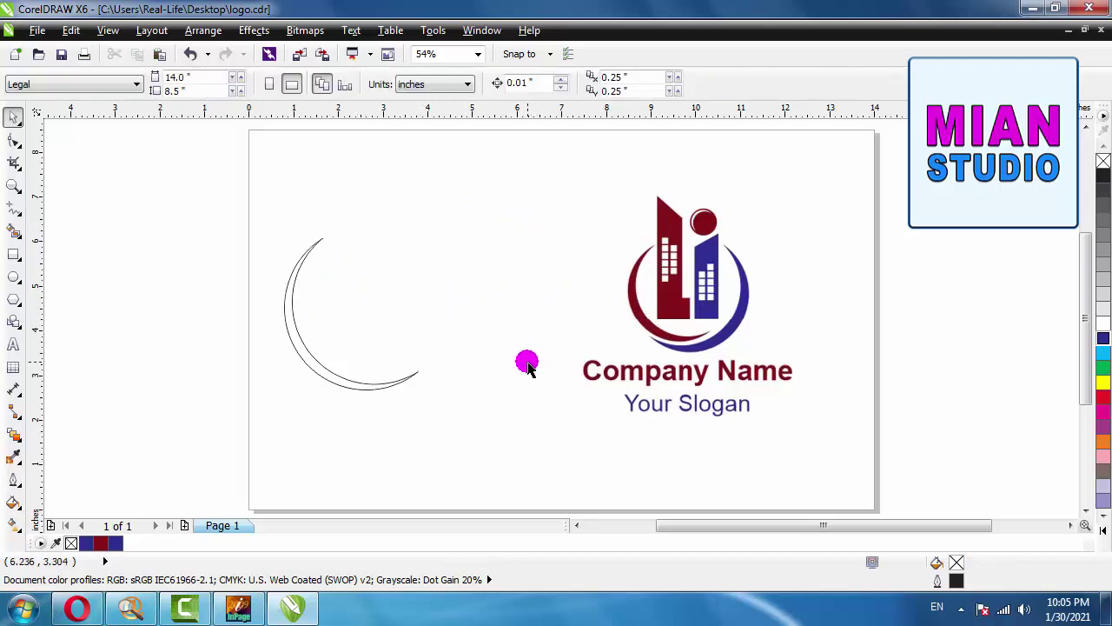
Step: Copy and paste the crescent in place, and mirror the duplicate horizontally
click(389, 385)
right_click(385, 380)
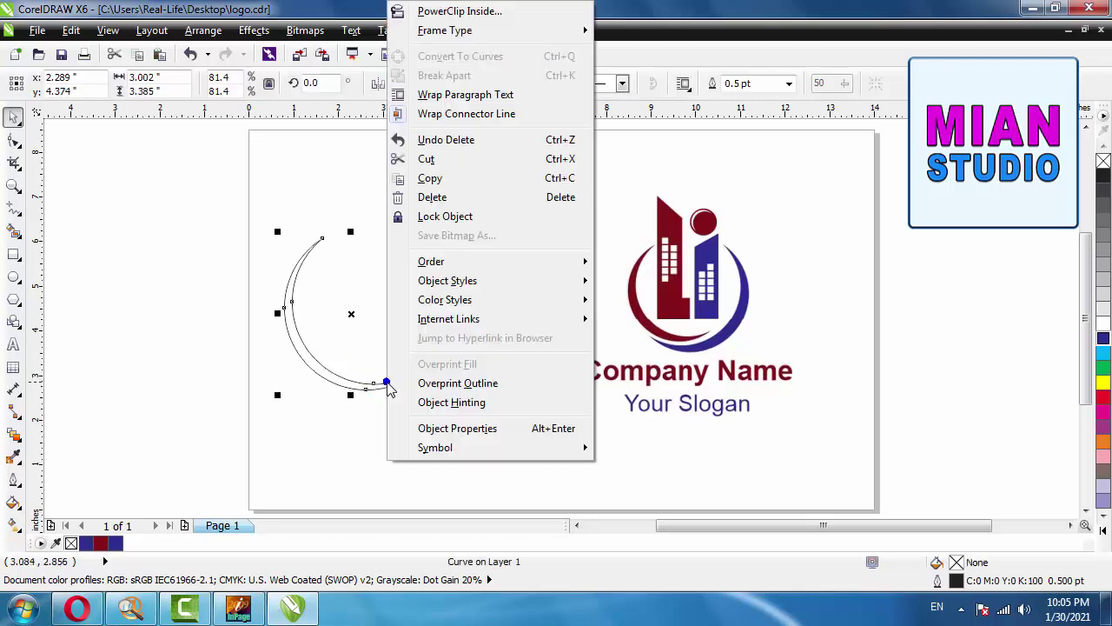
click(435, 180)
right_click(351, 311)
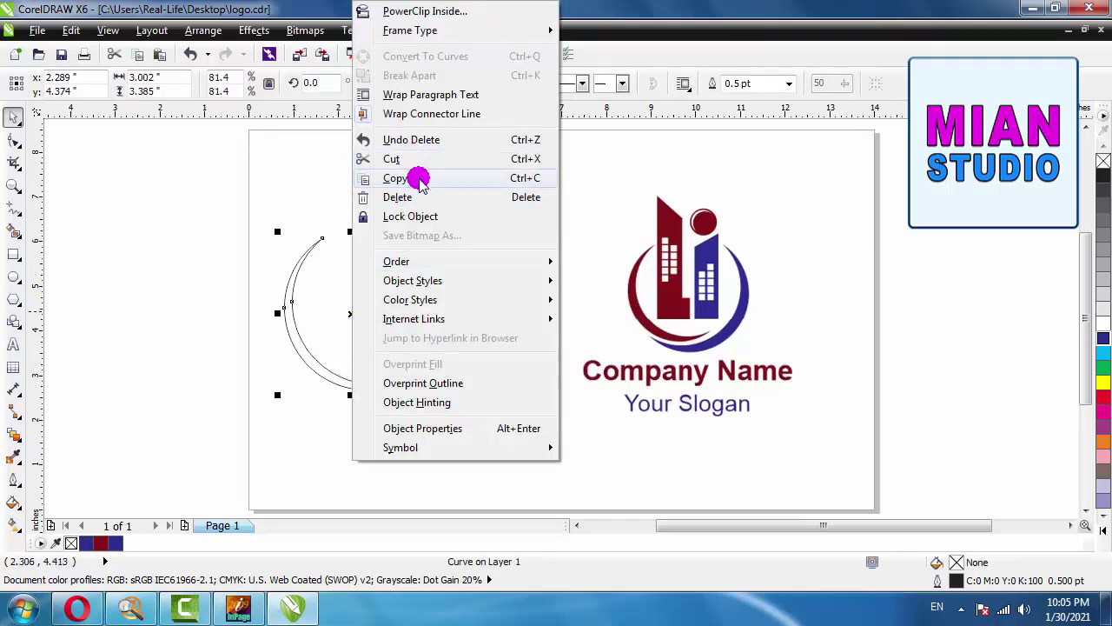
click(597, 252)
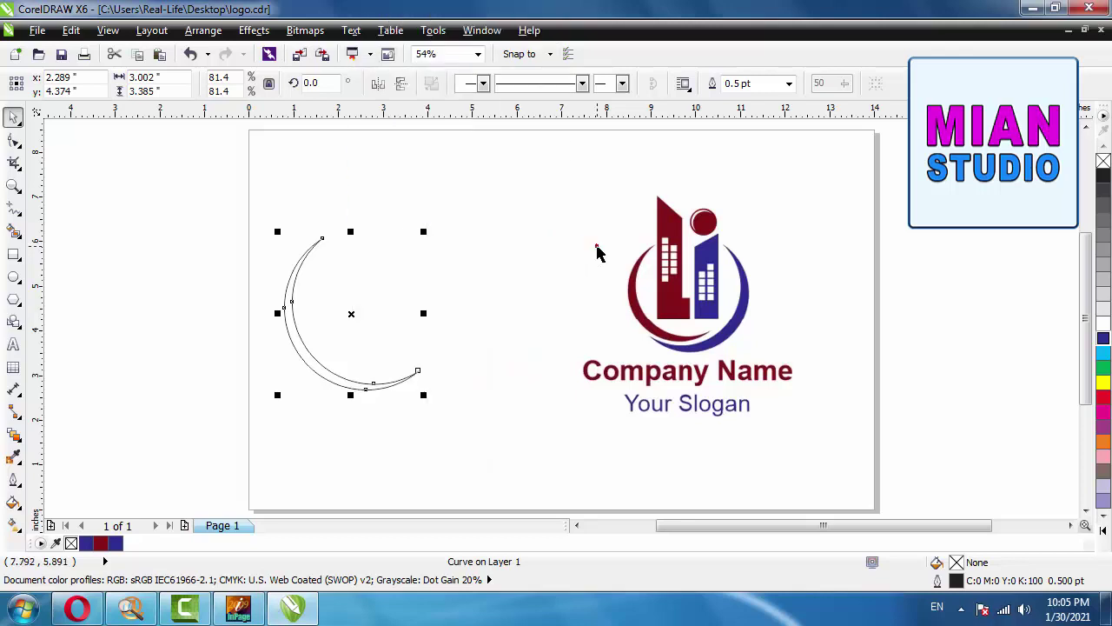
right_click(497, 283)
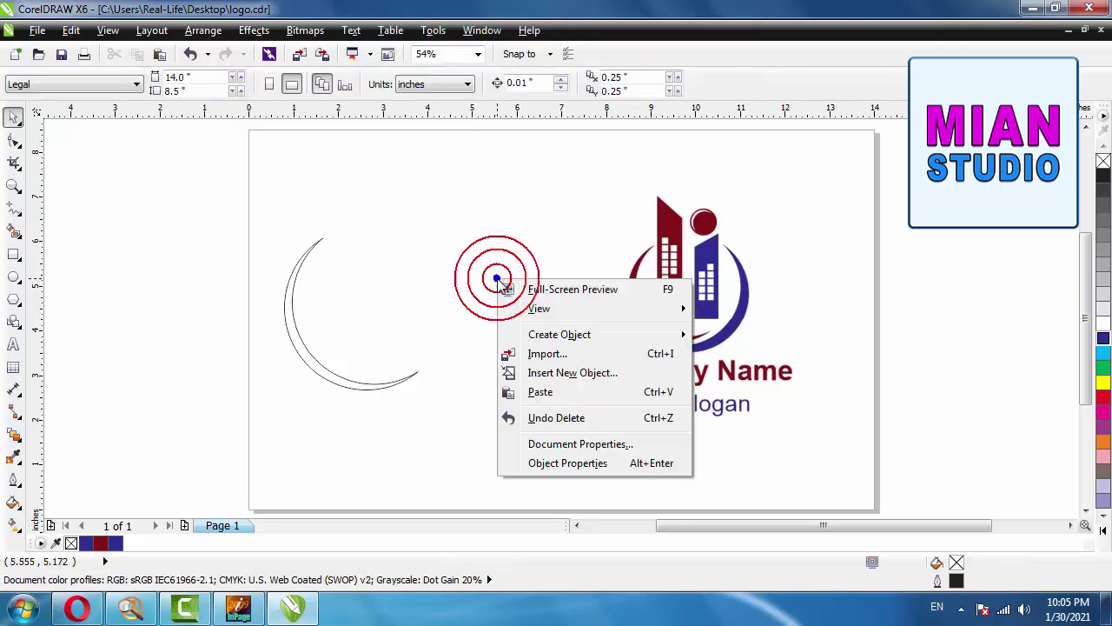
click(544, 391)
click(345, 310)
drag(349, 311, 453, 282)
key(ctrl+z)
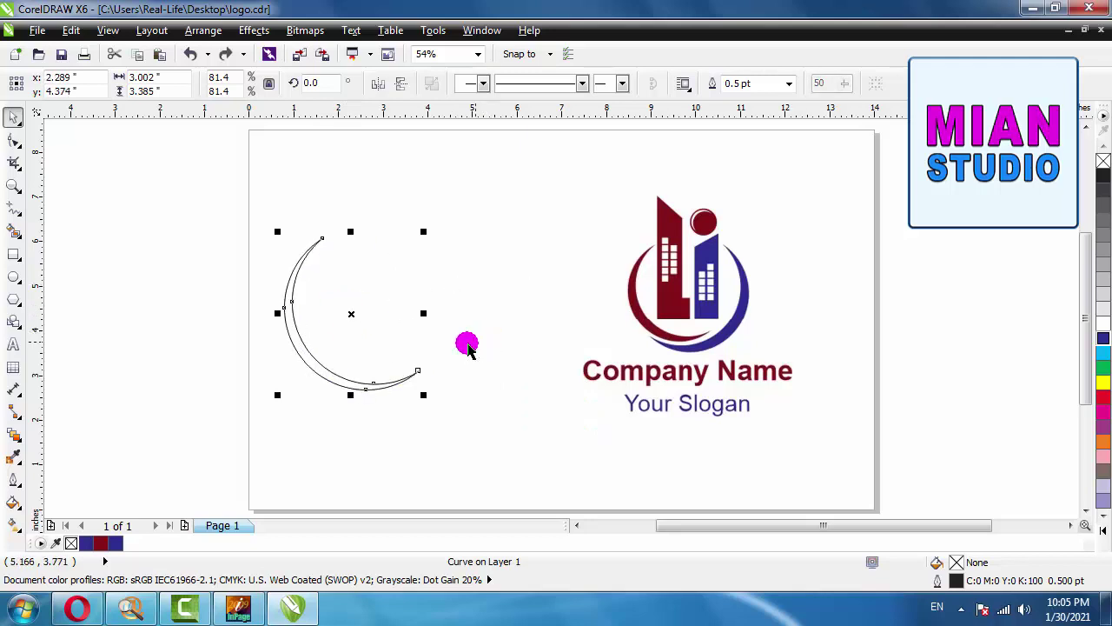
click(381, 83)
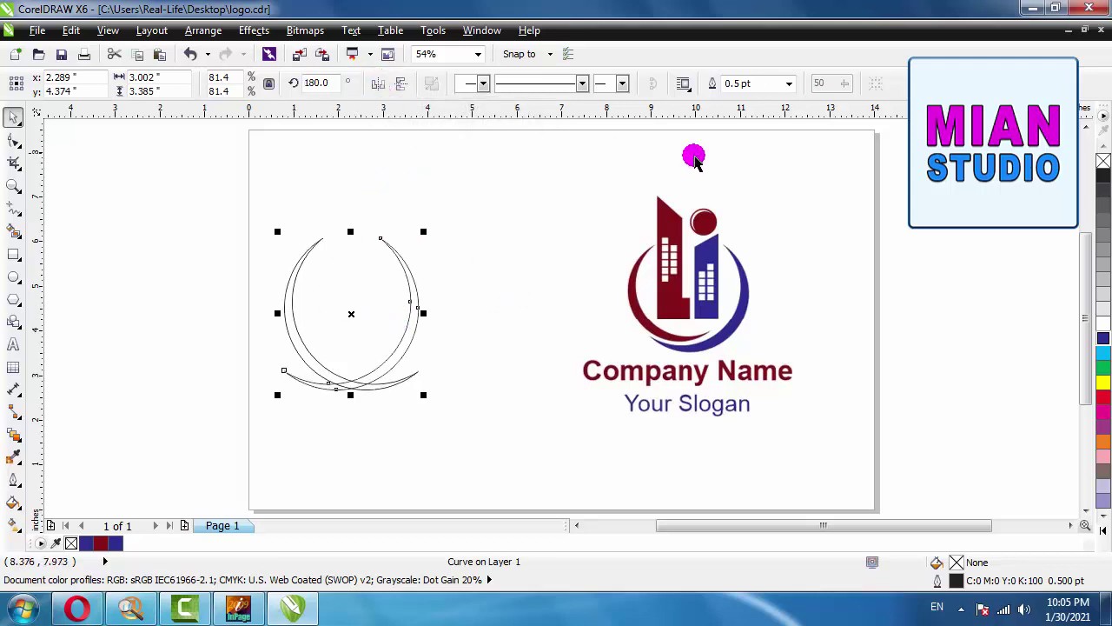
Step: Add a horizontal guideline at the upper tips of the crescents, at about Y 6.086 inches
drag(780, 238, 779, 244)
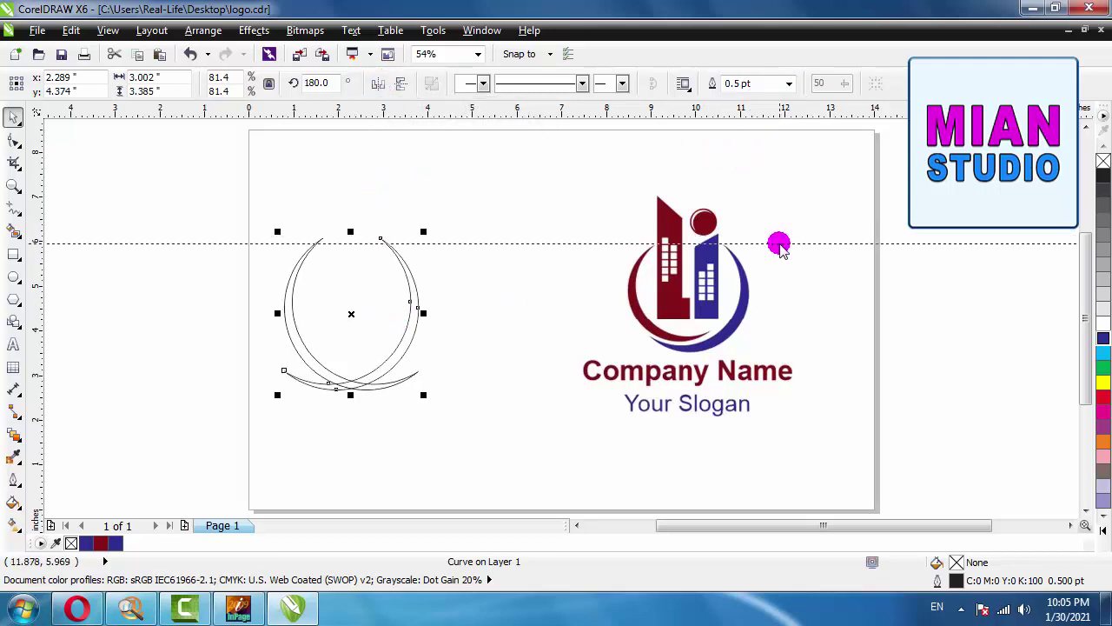
click(780, 243)
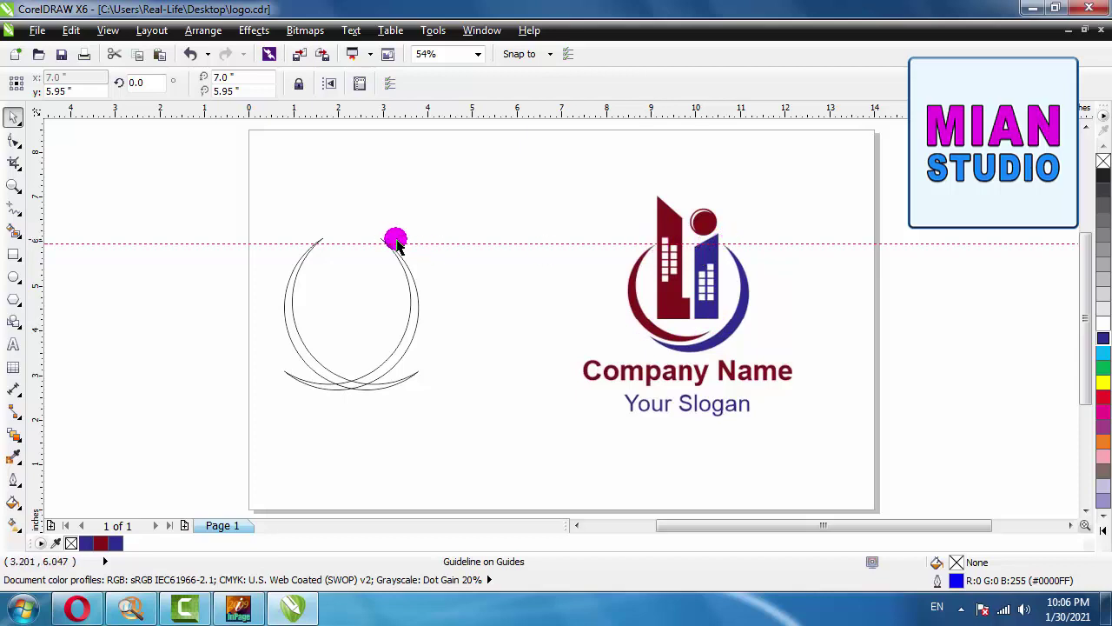
drag(408, 237, 411, 238)
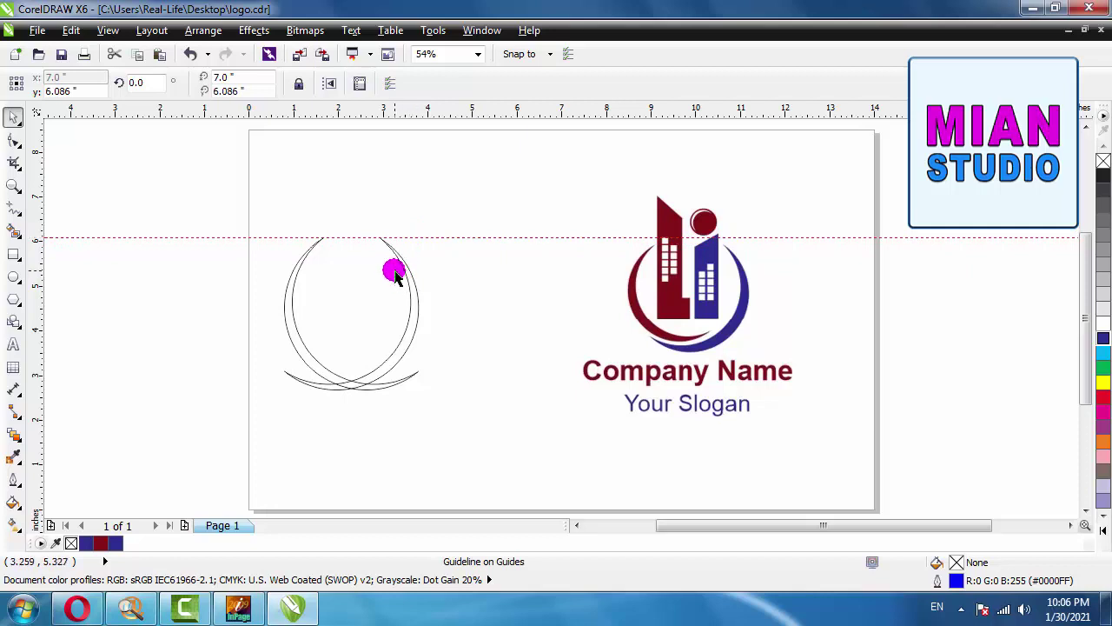
Step: Move the mirrored crescent horizontally to the right, centring it at about X 2.795 inches
click(413, 306)
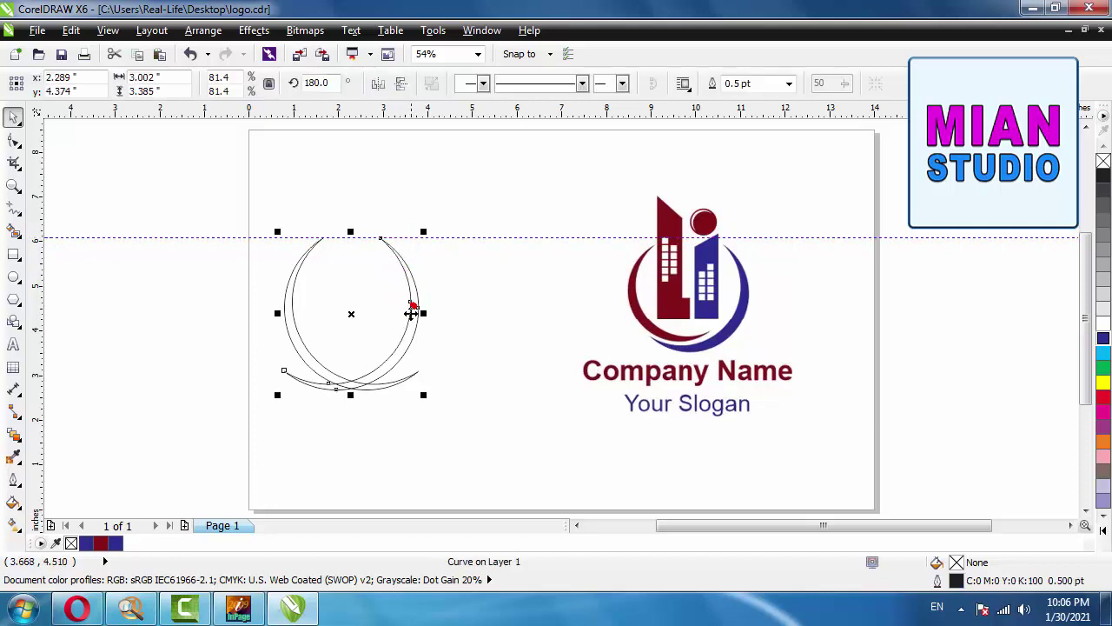
click(347, 314)
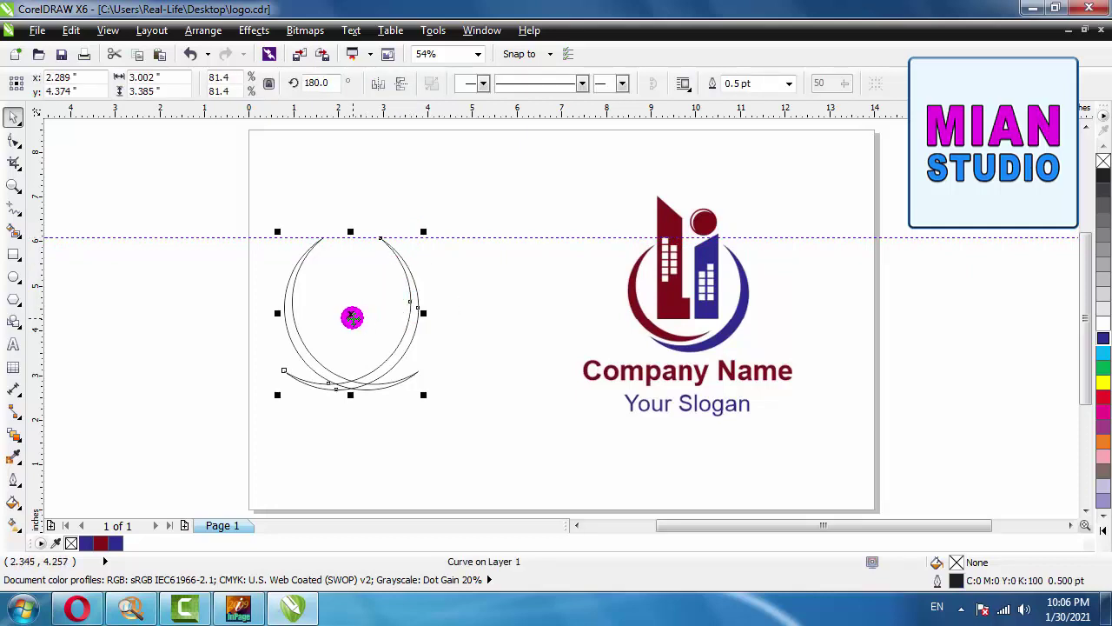
drag(352, 315, 373, 304)
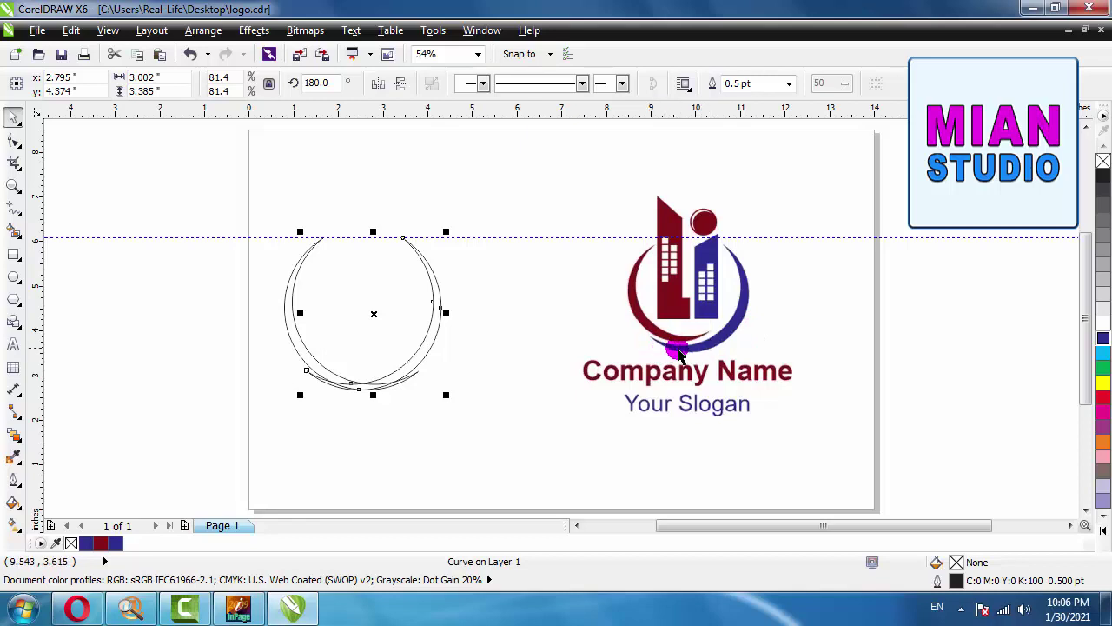
Step: Enlarge the mirrored crescent proportionally to about 86.7% and shift it right to about X 3.106 inches
drag(299, 394, 291, 434)
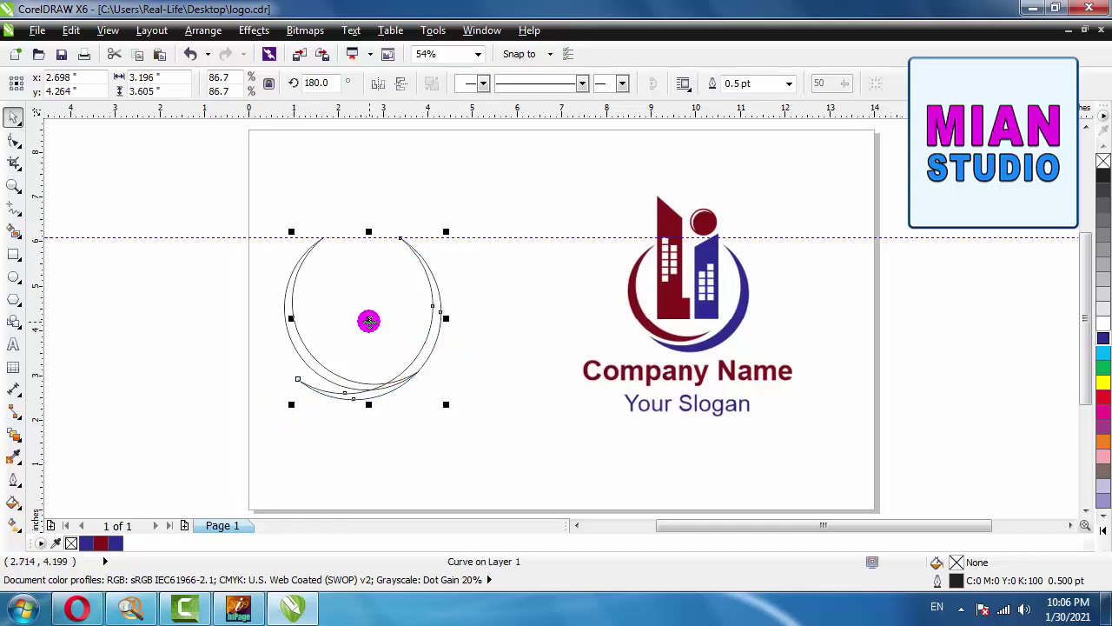
drag(368, 321, 385, 322)
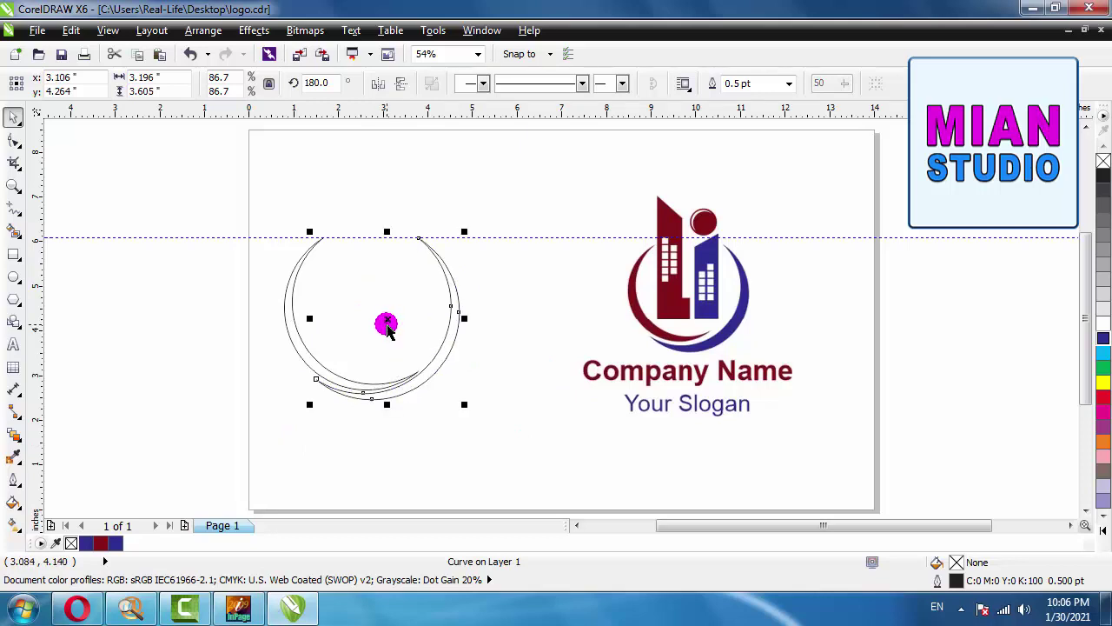
click(525, 292)
click(532, 370)
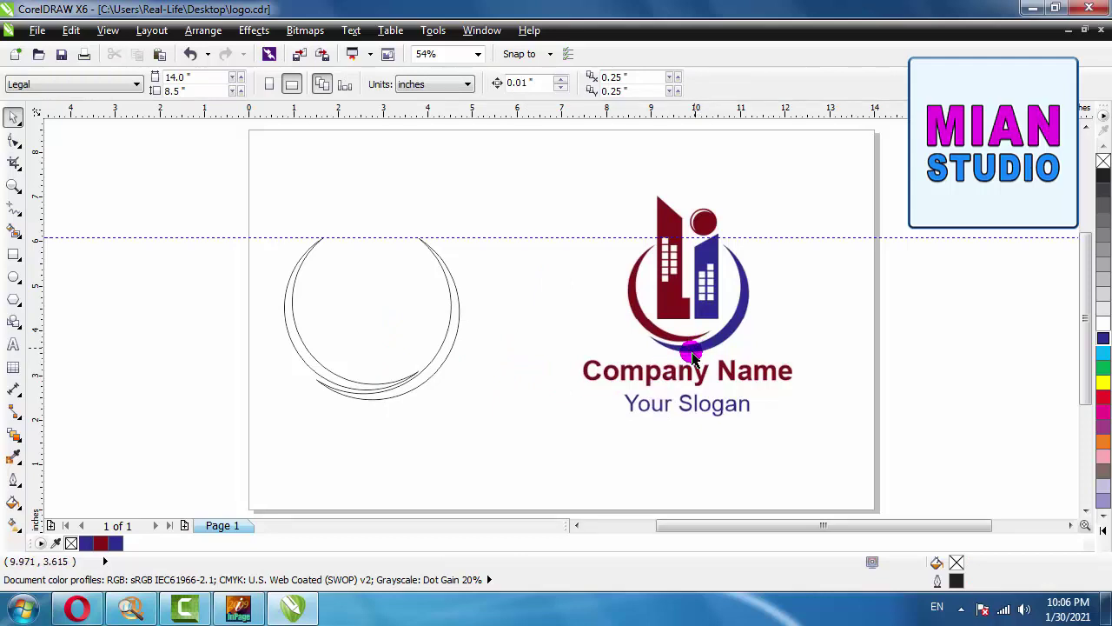
Step: Enlarge the right crescent proportionally to about 87.7%, keeping its upper tip on the guideline
click(420, 389)
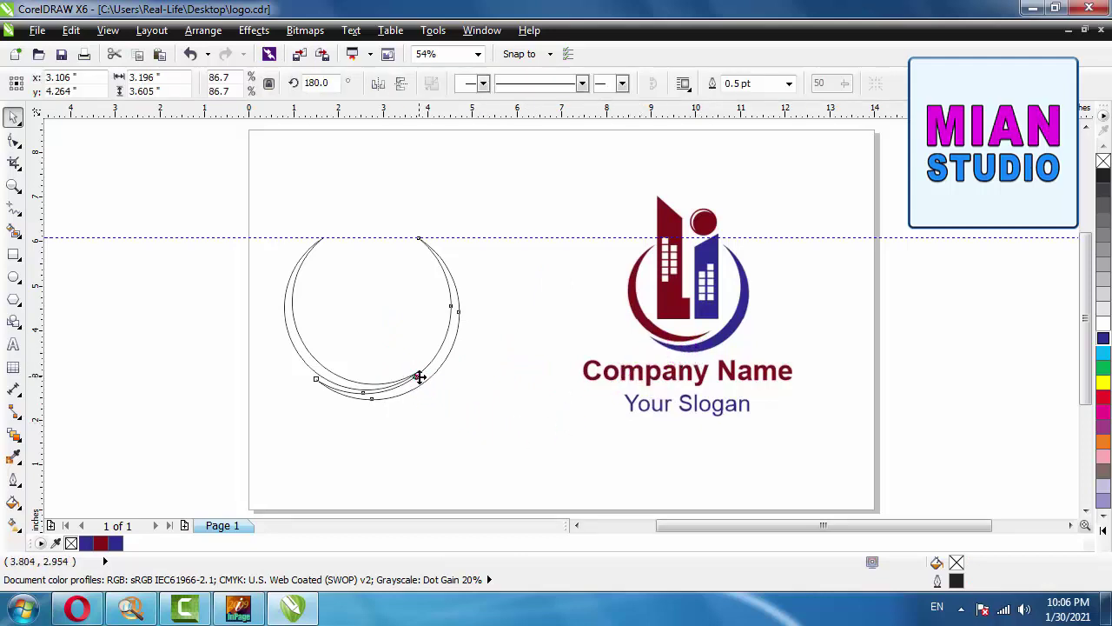
click(455, 282)
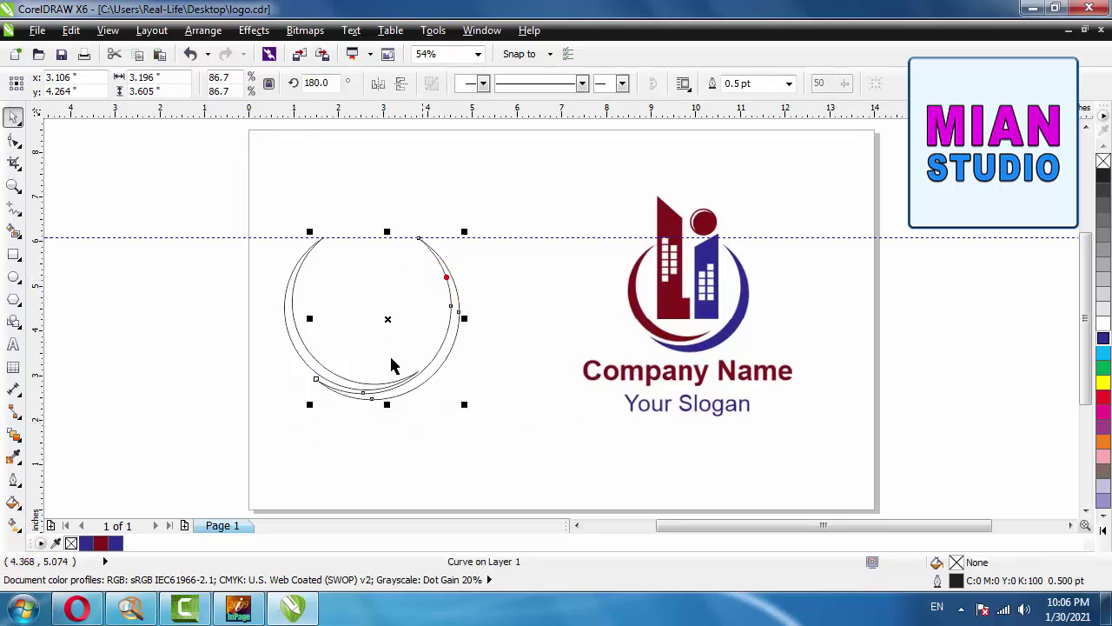
click(310, 407)
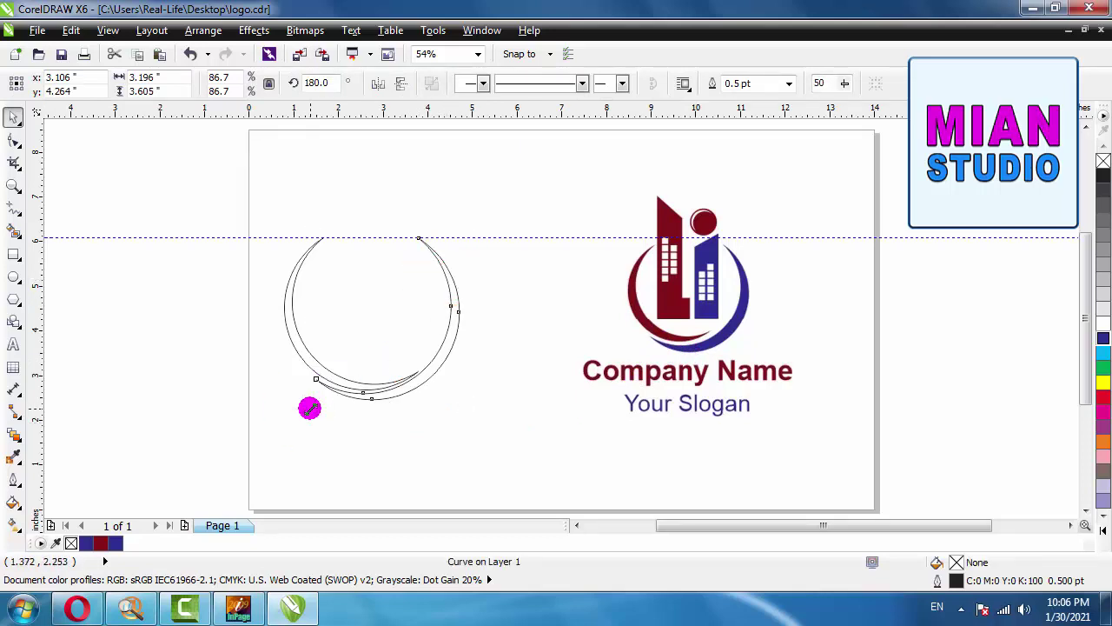
drag(311, 407, 308, 418)
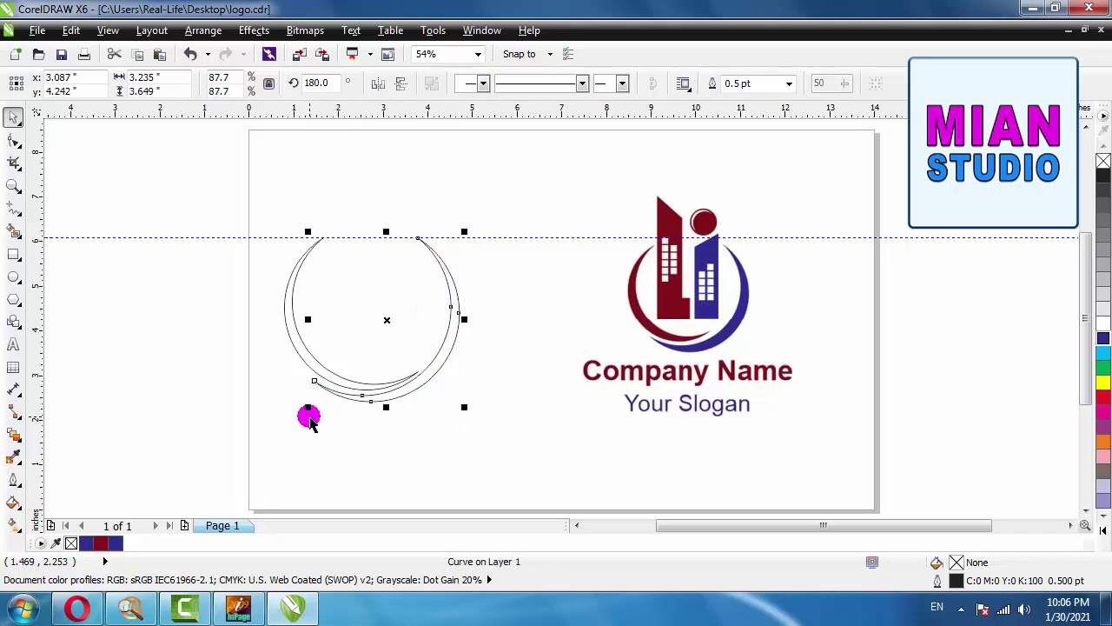
click(497, 308)
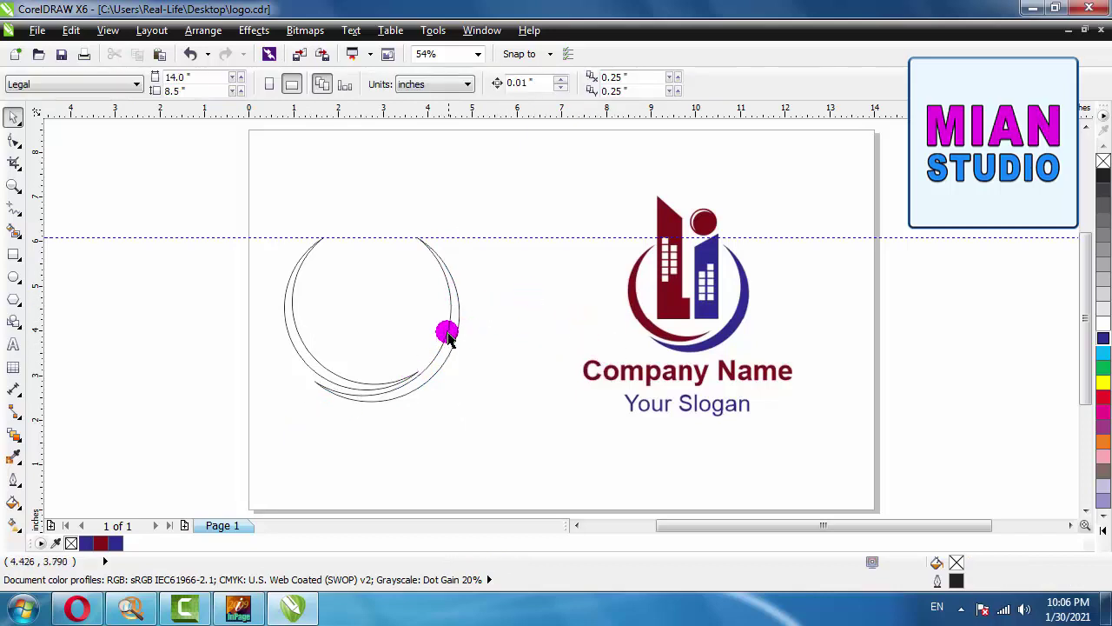
Step: Fill the left crescent with the dark red #831215 sampled from the reference logo's crescent using the Color Eyedropper
click(287, 318)
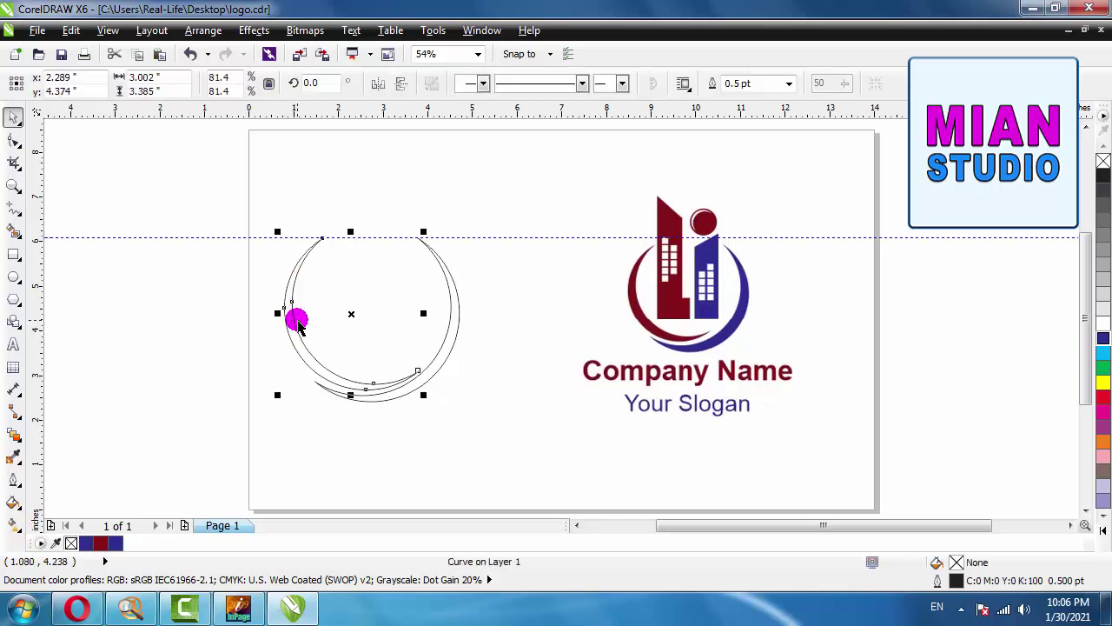
click(14, 460)
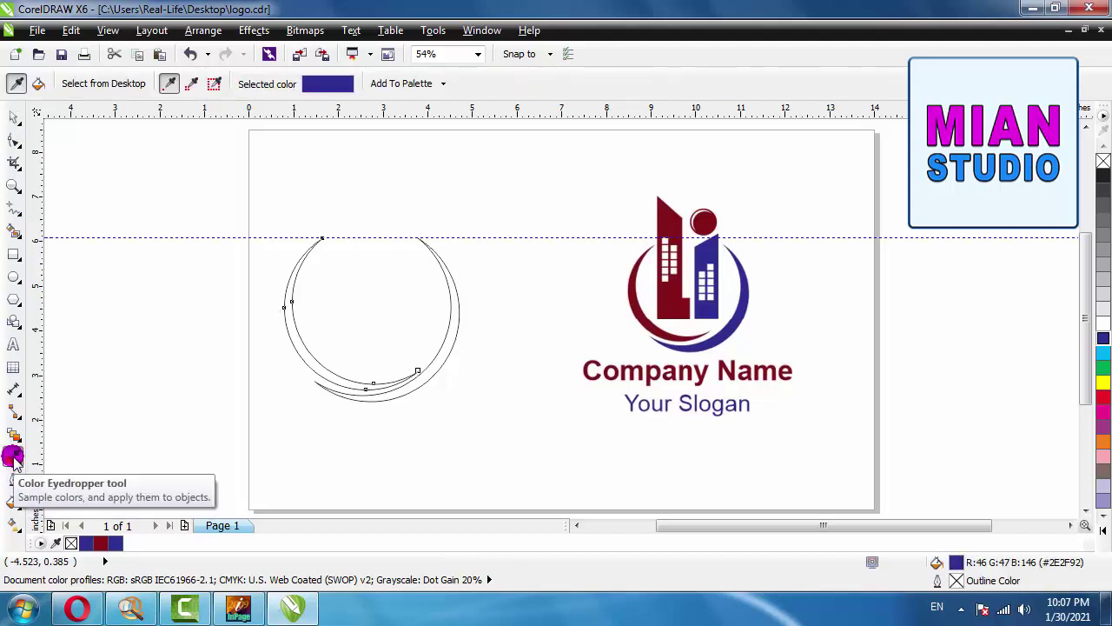
click(631, 287)
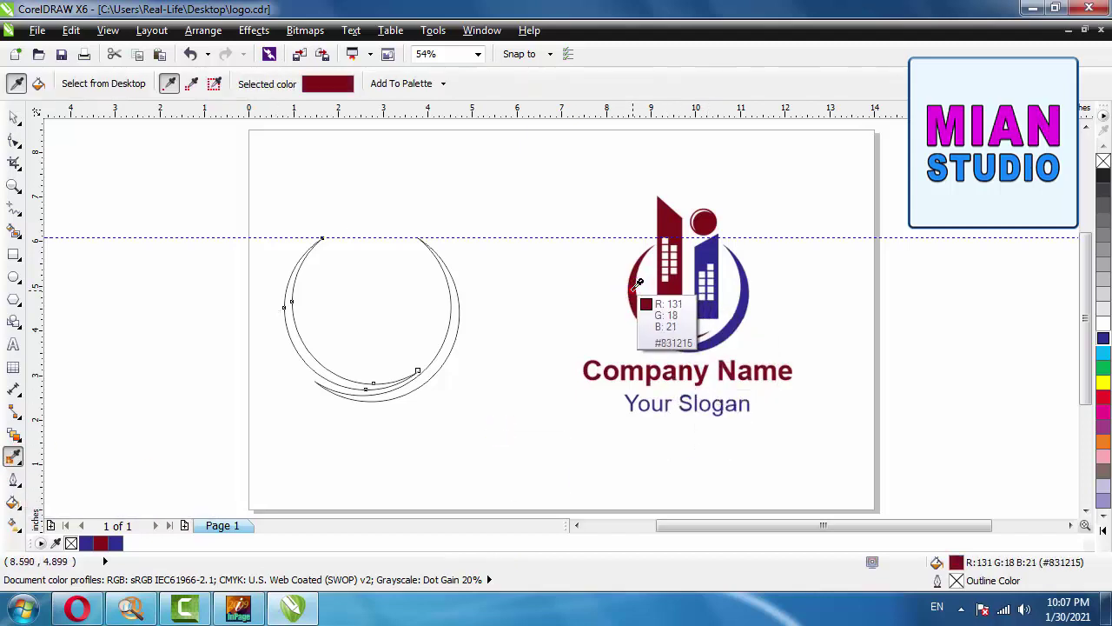
click(287, 330)
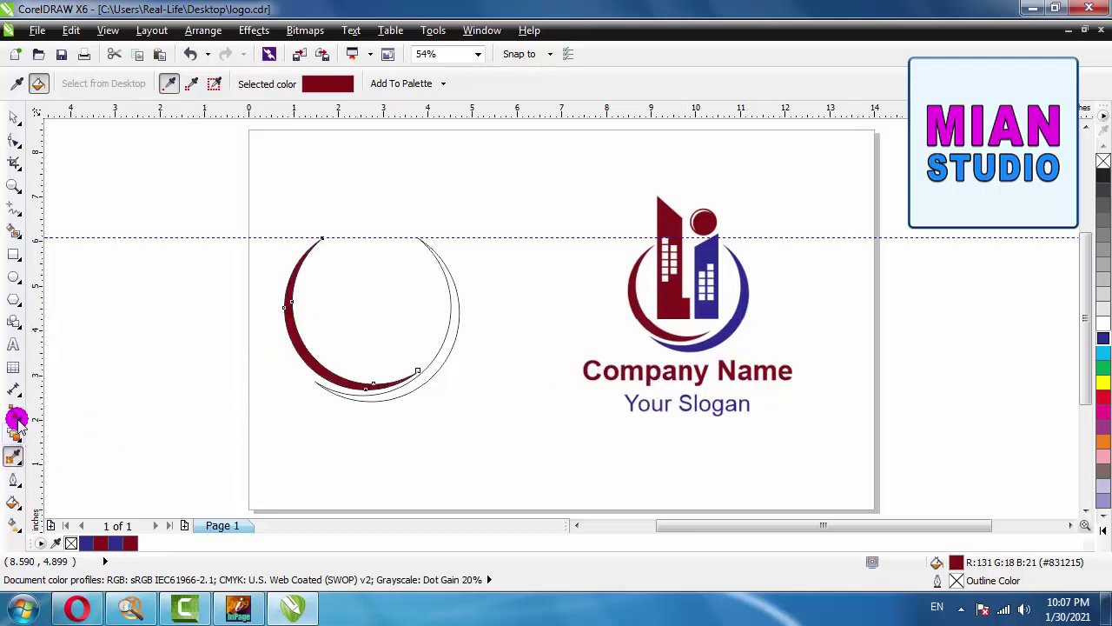
Step: Fill the right crescent with the blue #2D2F8F sampled from the reference logo's blue building
click(14, 458)
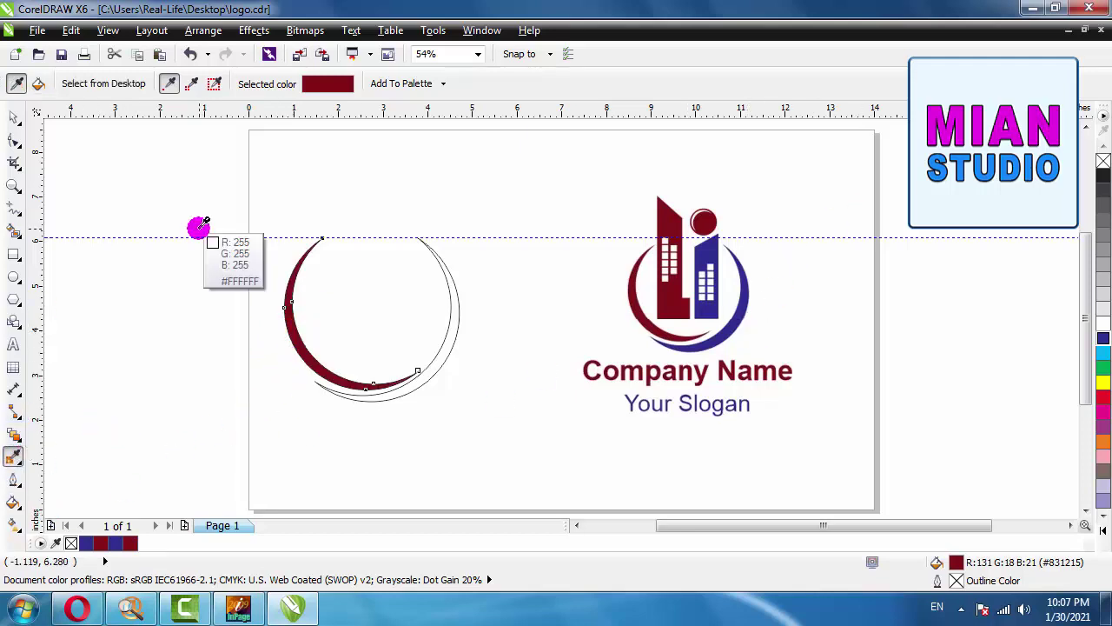
click(714, 240)
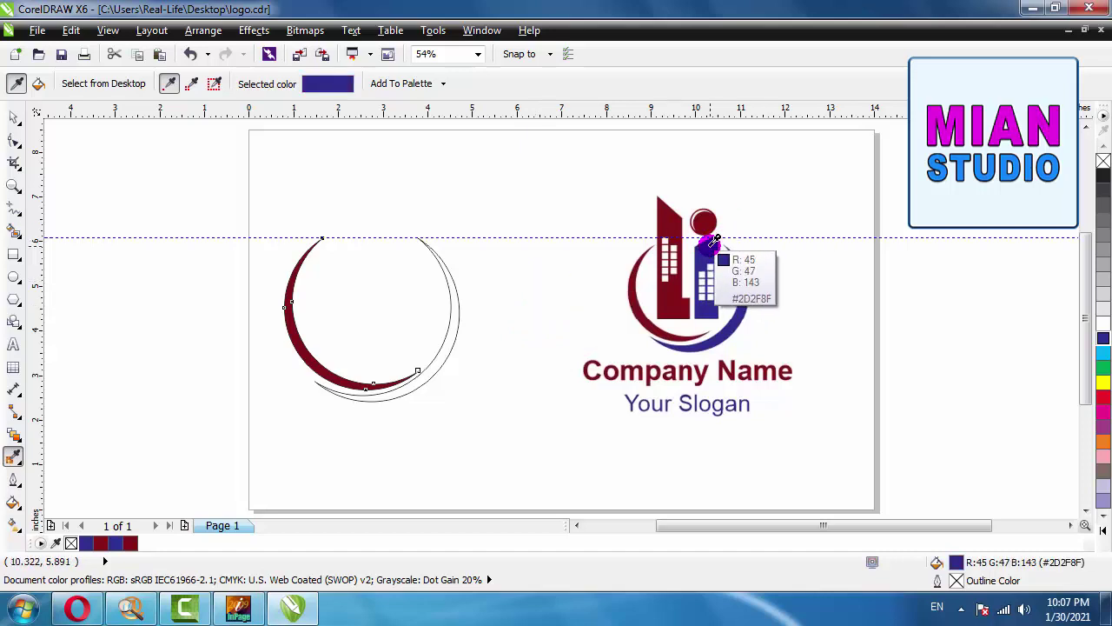
key(shift)
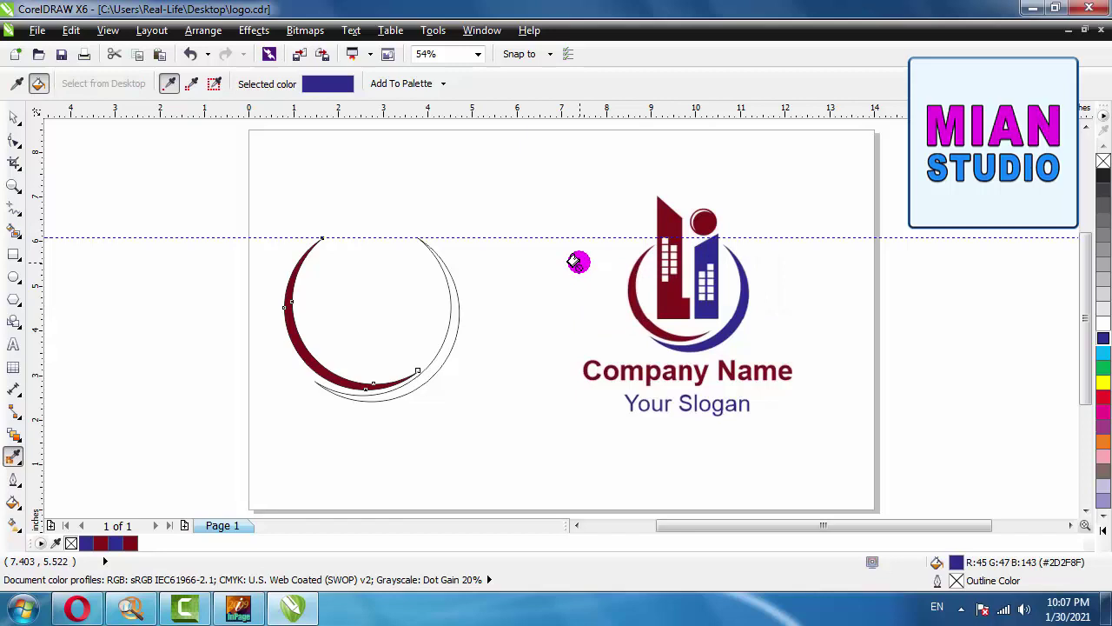
click(441, 347)
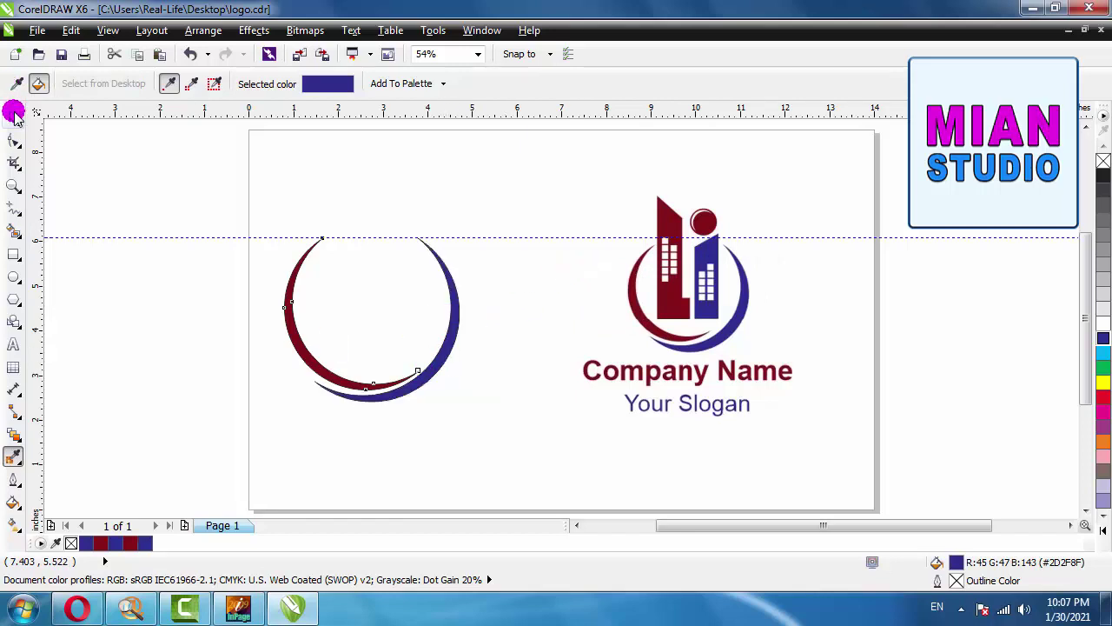
Step: Remove the outline from both crescents
click(15, 116)
drag(188, 167, 492, 447)
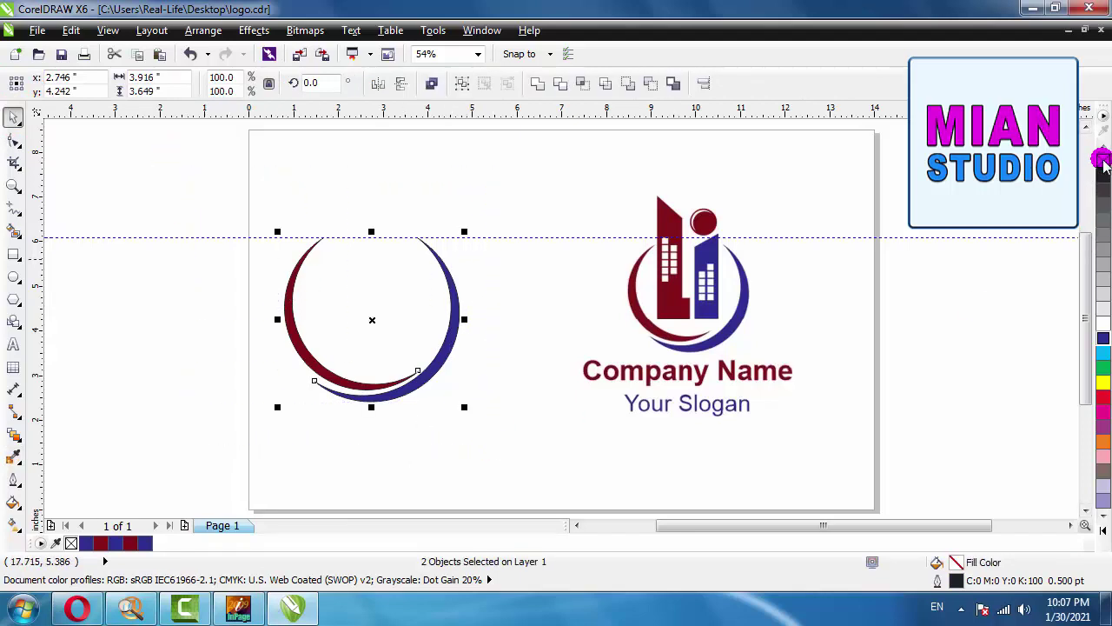
right_click(1103, 162)
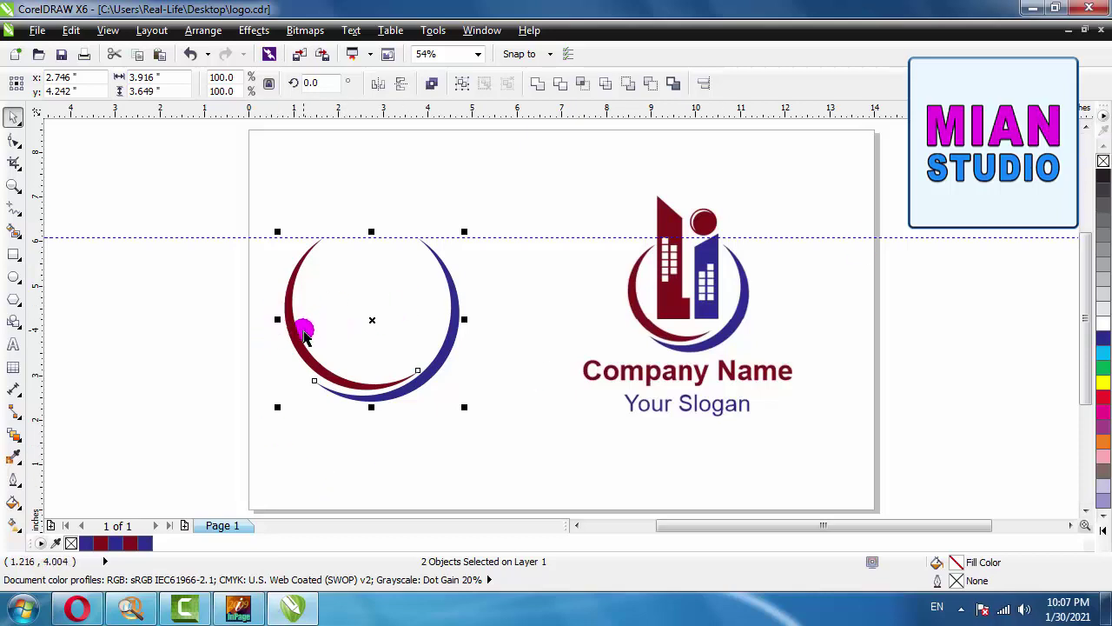
click(481, 188)
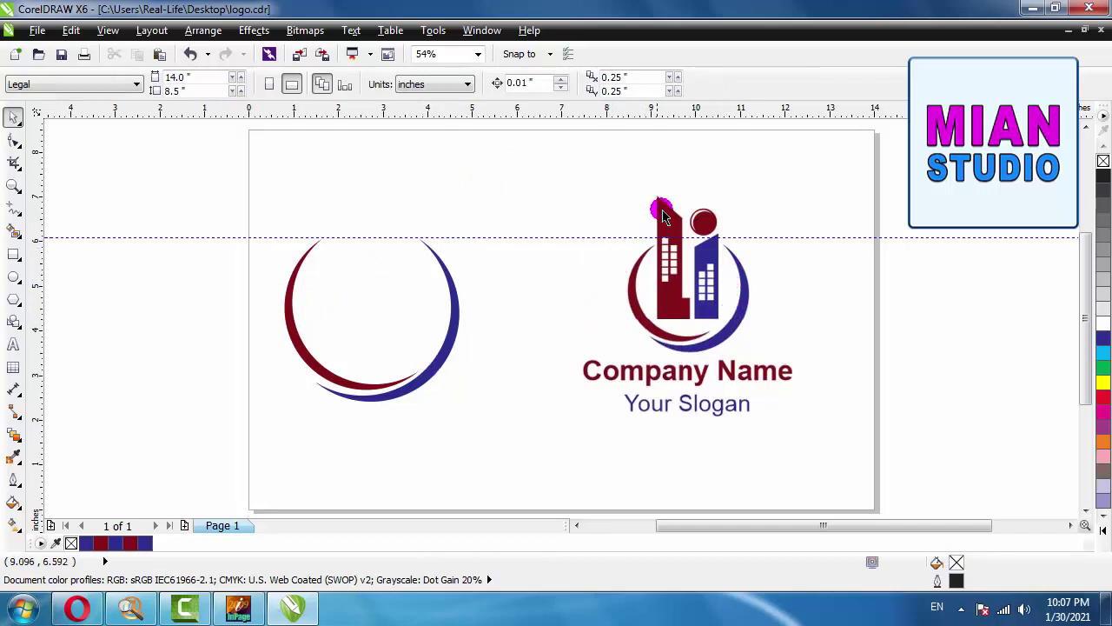
Step: Draw a rectangle about 0.525 by 2.451 inches and move it between the crescents, centred at about X 2.063, Y 4.743 inches
click(13, 254)
drag(175, 257, 198, 366)
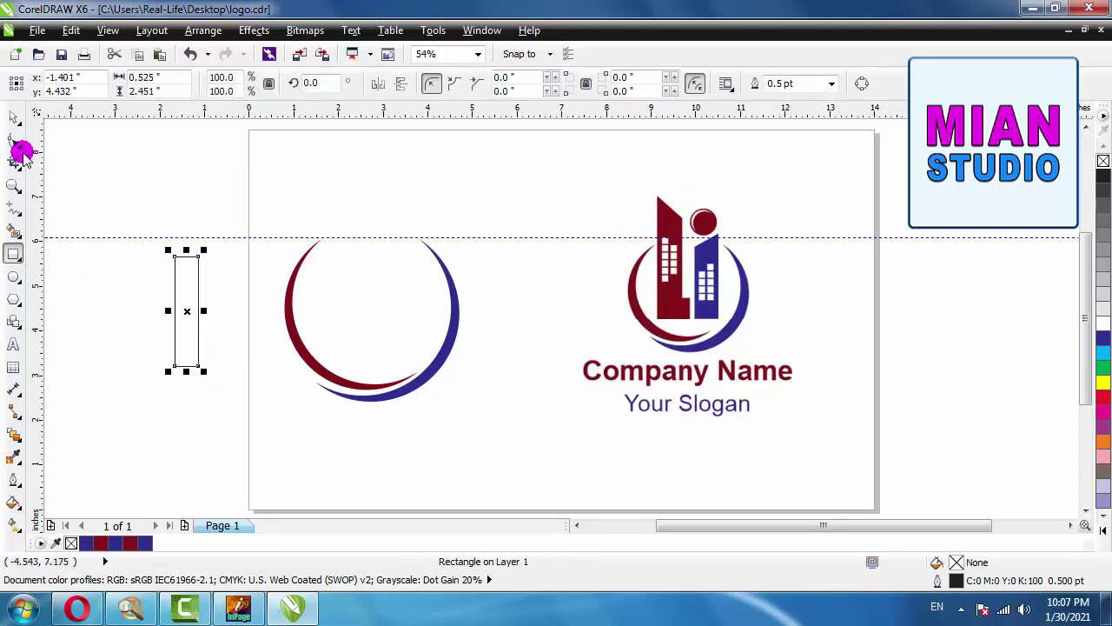
click(13, 115)
drag(184, 310, 339, 298)
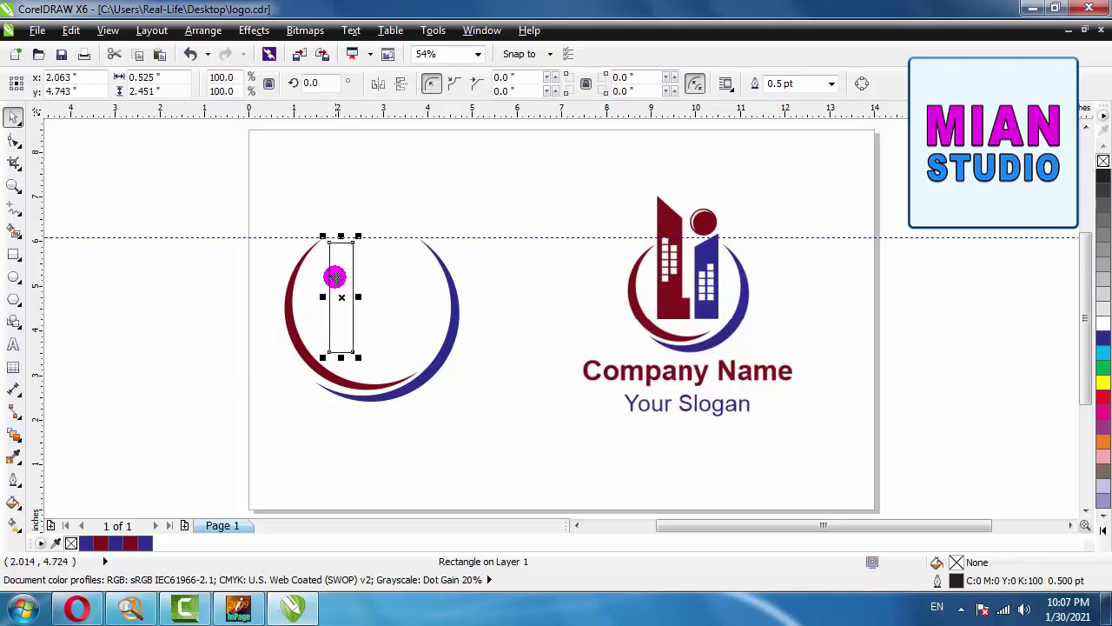
Step: Stretch the rectangle upward past the guideline to a height of about 3.638 inches
drag(345, 235, 345, 212)
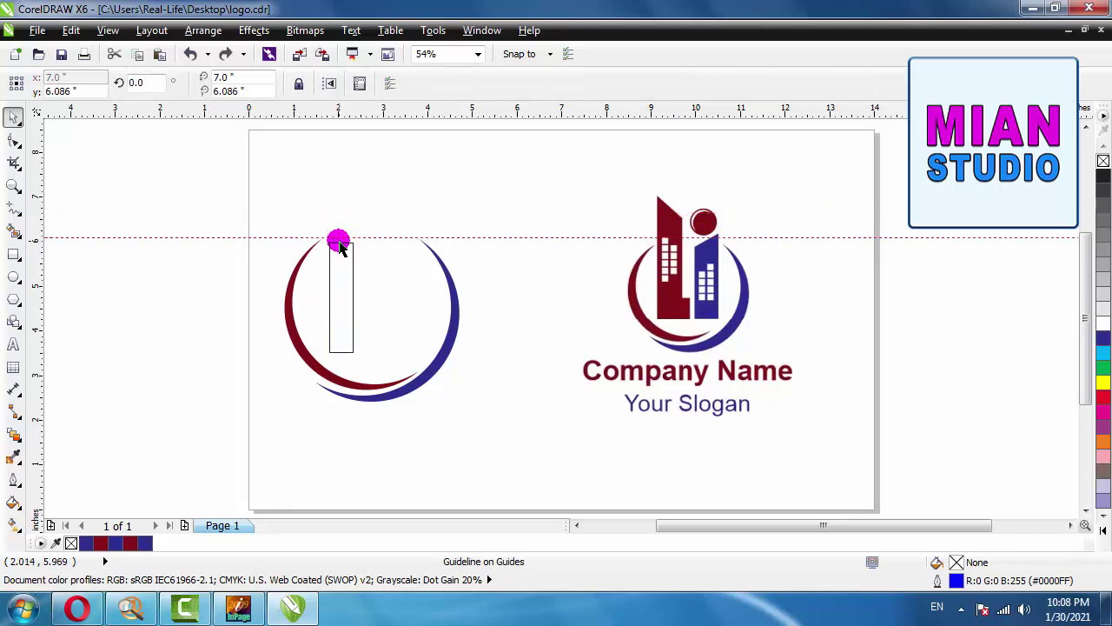
click(341, 246)
drag(341, 244, 349, 185)
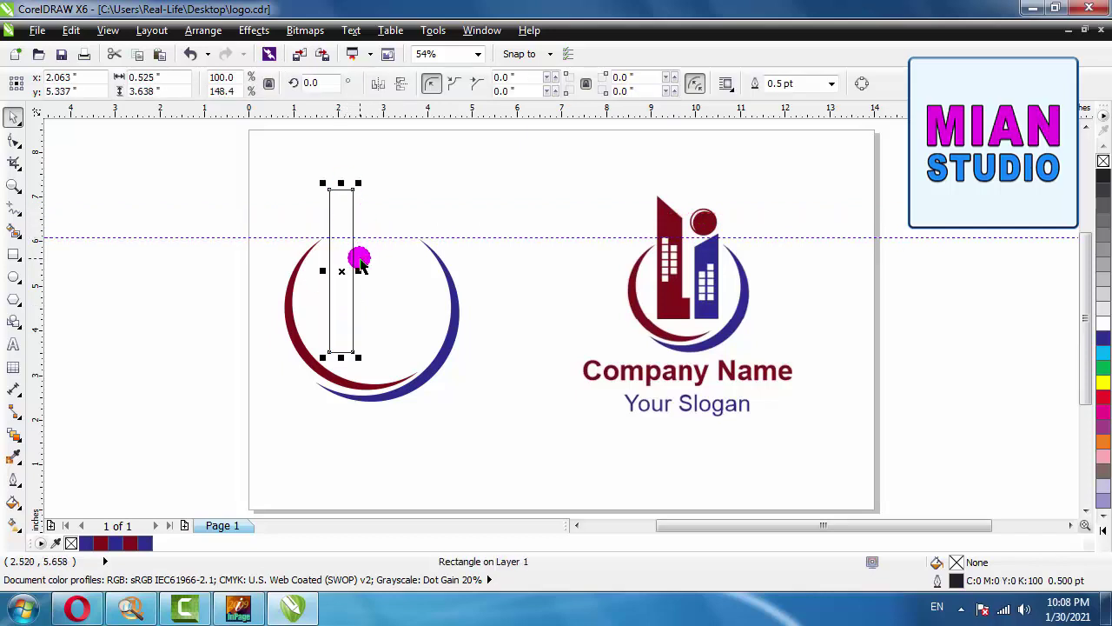
Step: Convert the rectangle to curves and add a node on its right edge just below the upper right corner
click(860, 84)
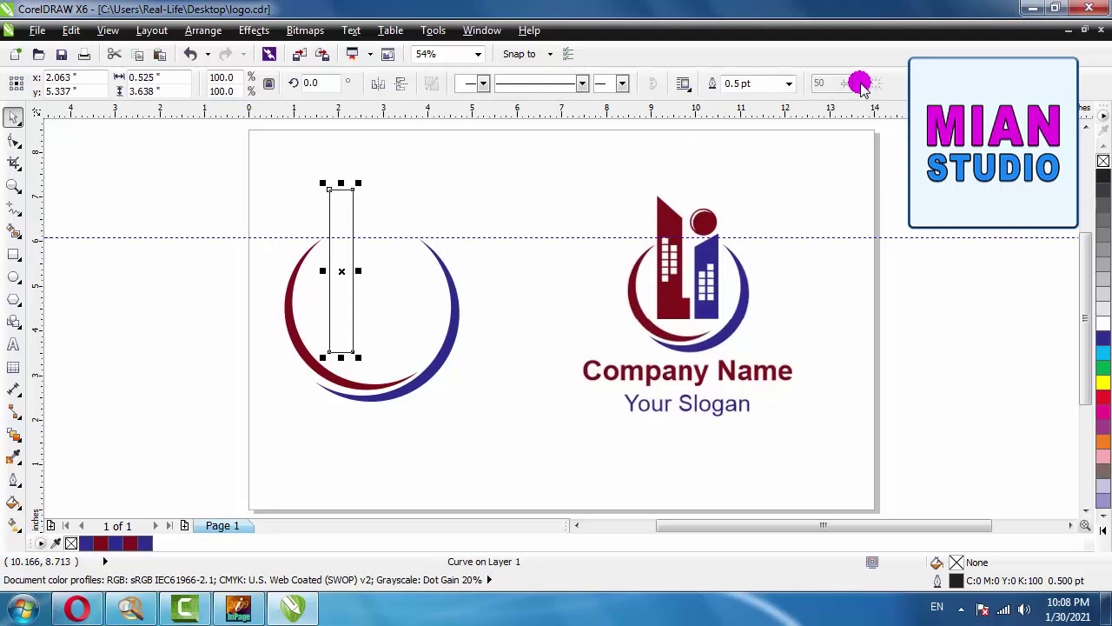
click(13, 142)
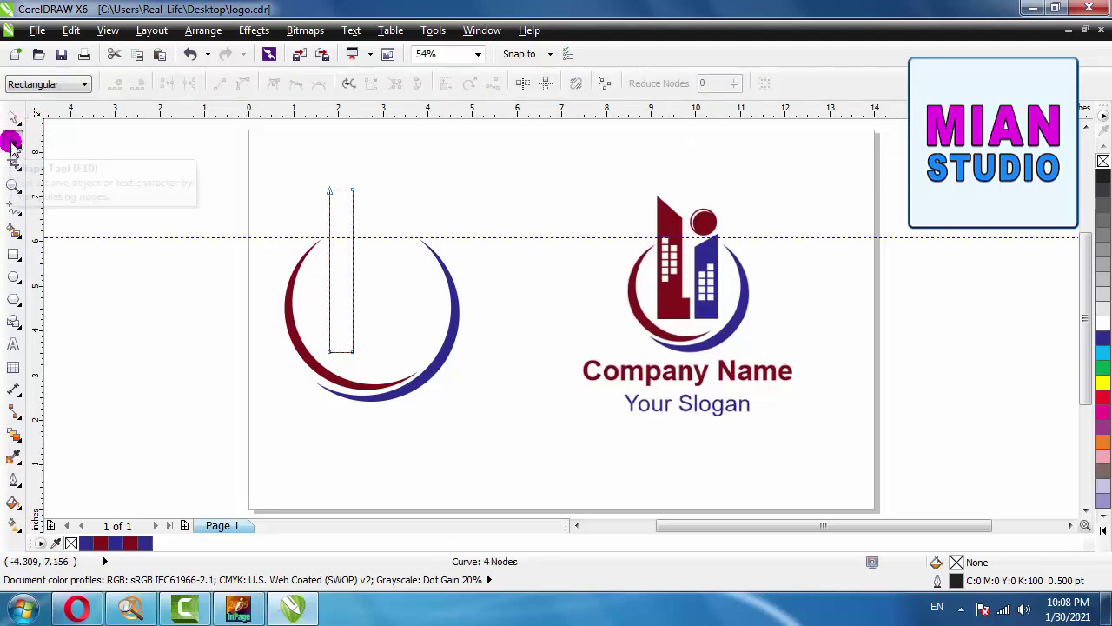
click(285, 193)
mouse_move(287, 197)
mouse_down()
mouse_move(345, 212)
mouse_move(662, 231)
mouse_move(660, 196)
mouse_move(675, 209)
mouse_move(393, 224)
mouse_move(359, 210)
mouse_up()
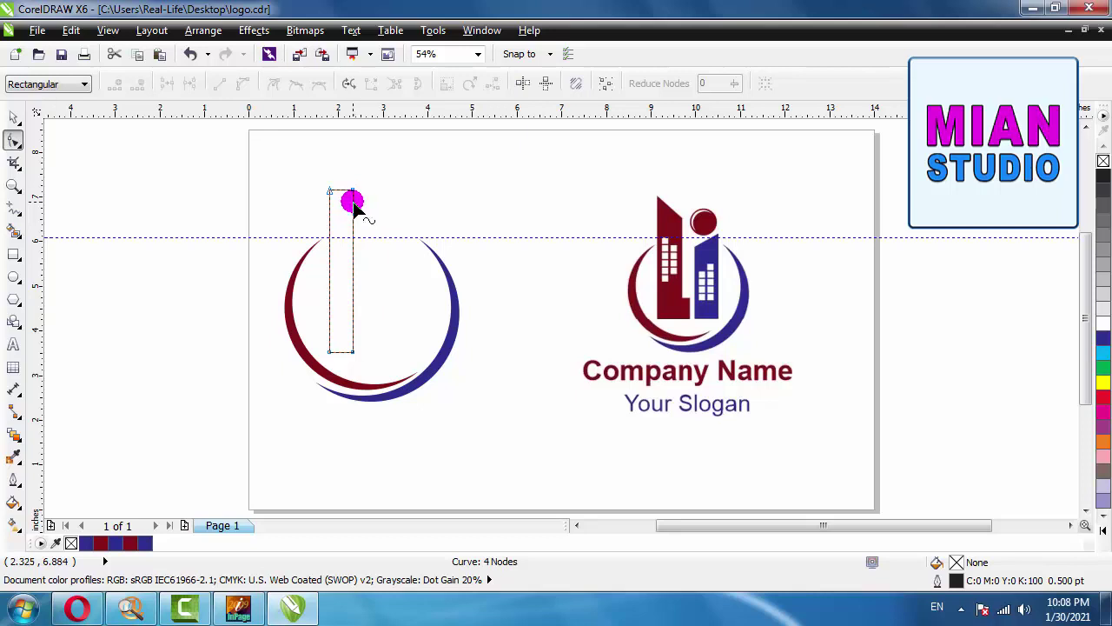
drag(354, 211, 356, 207)
double_click(352, 205)
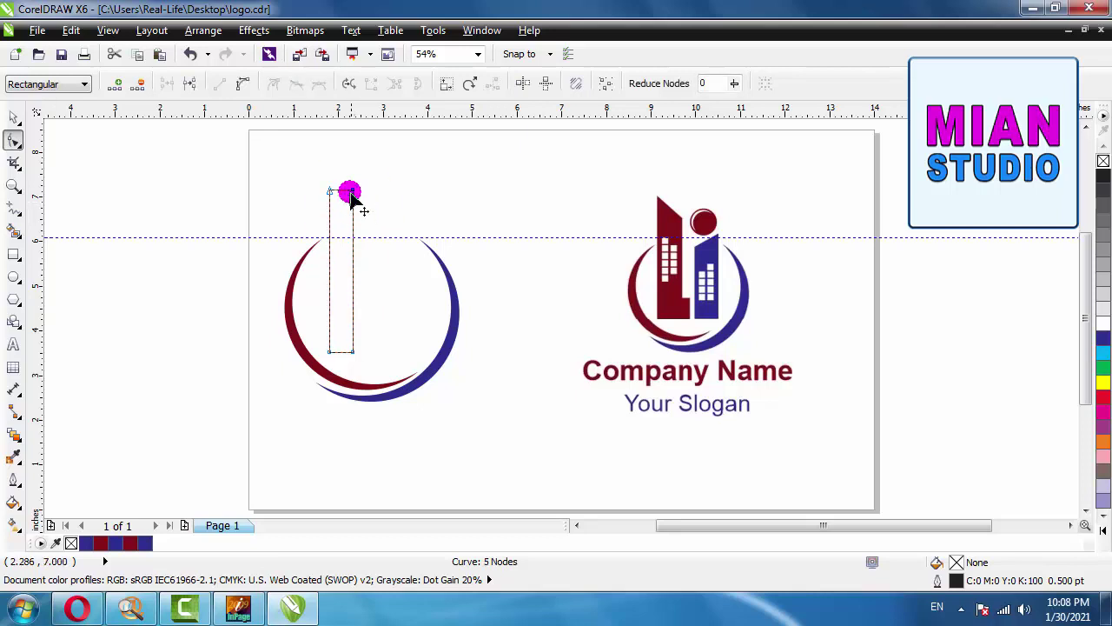
Step: Delete the rectangle's upper right corner node so its top slopes down to the right
scroll(350, 198, up, 3)
click(372, 167)
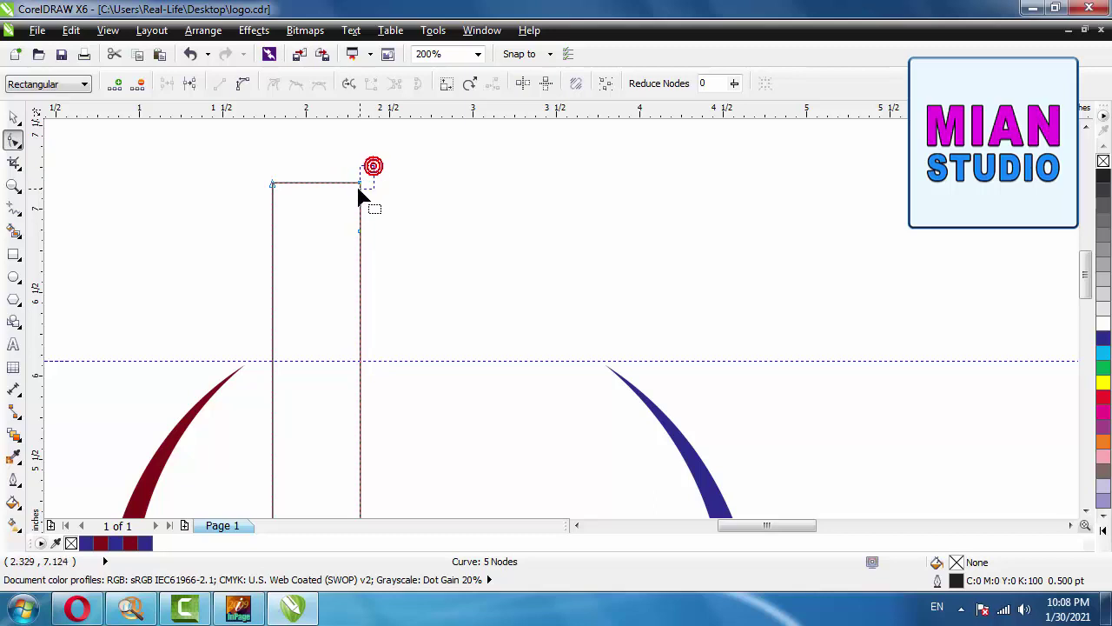
mouse_move(360, 197)
mouse_down()
mouse_move(345, 200)
mouse_move(378, 206)
mouse_up()
key(Delete)
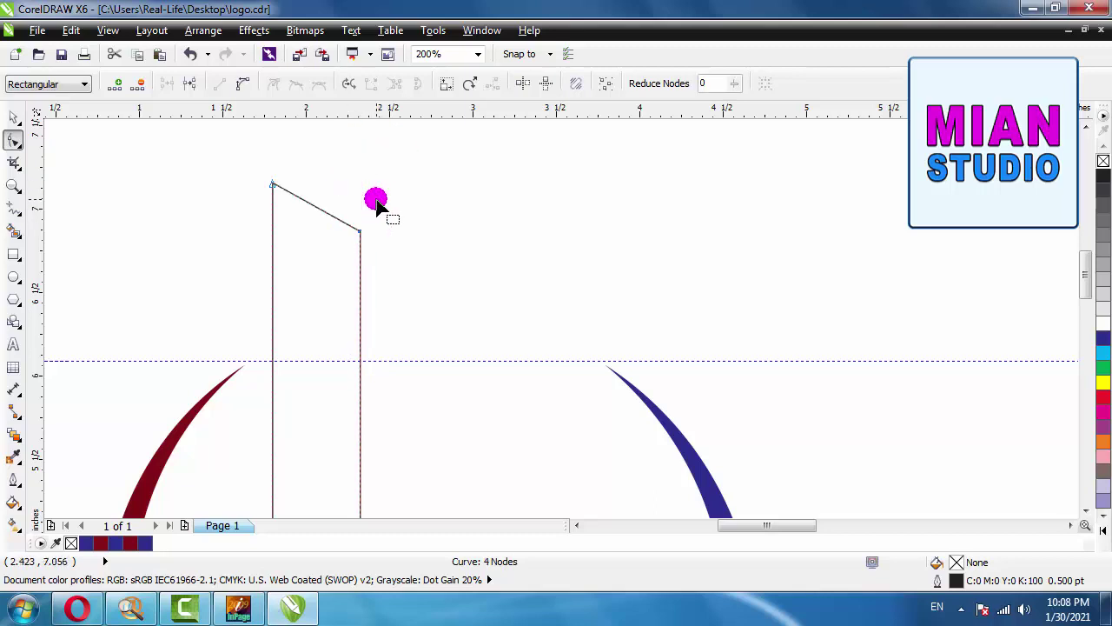
Step: Add a node on the right edge of the tall building shape, slightly above its lower right corner
scroll(376, 205, down, 3)
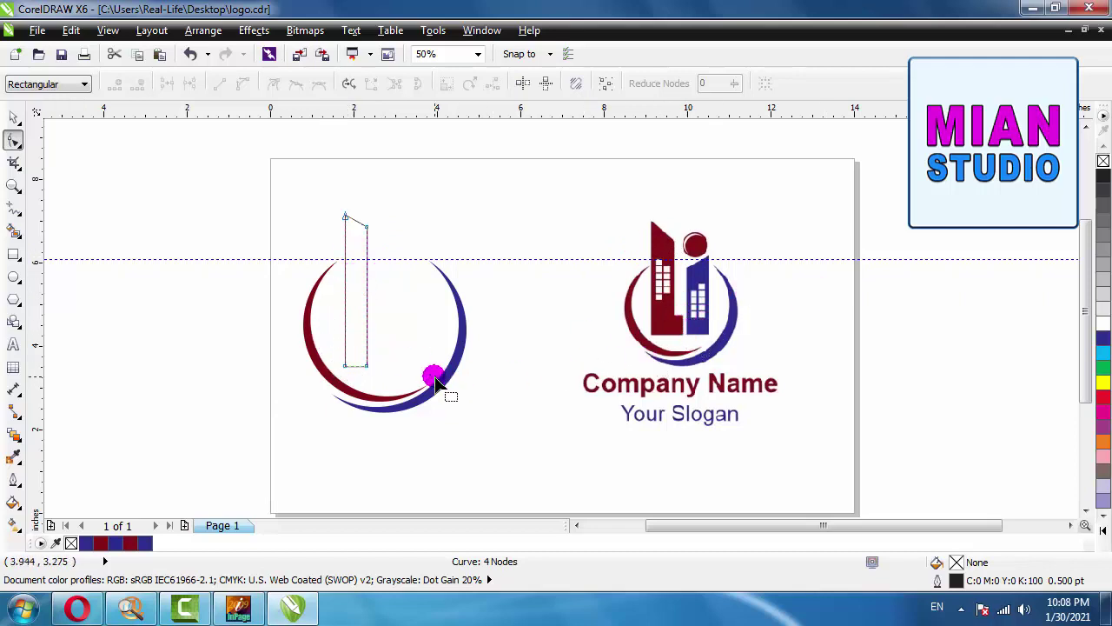
scroll(367, 392, up, 2)
scroll(385, 377, down, 2)
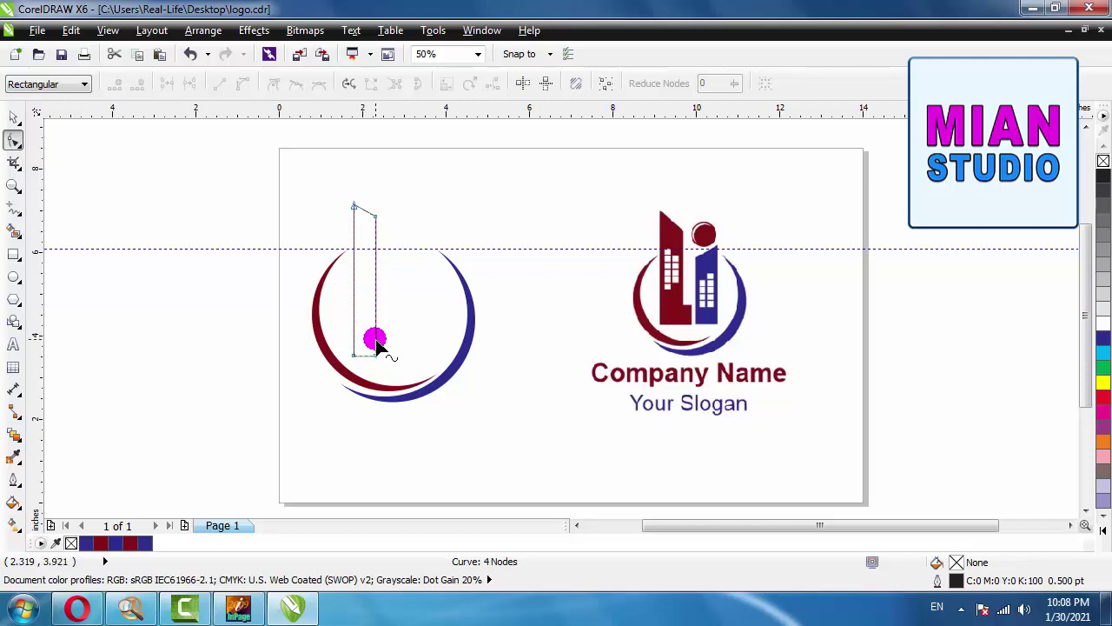
double_click(374, 339)
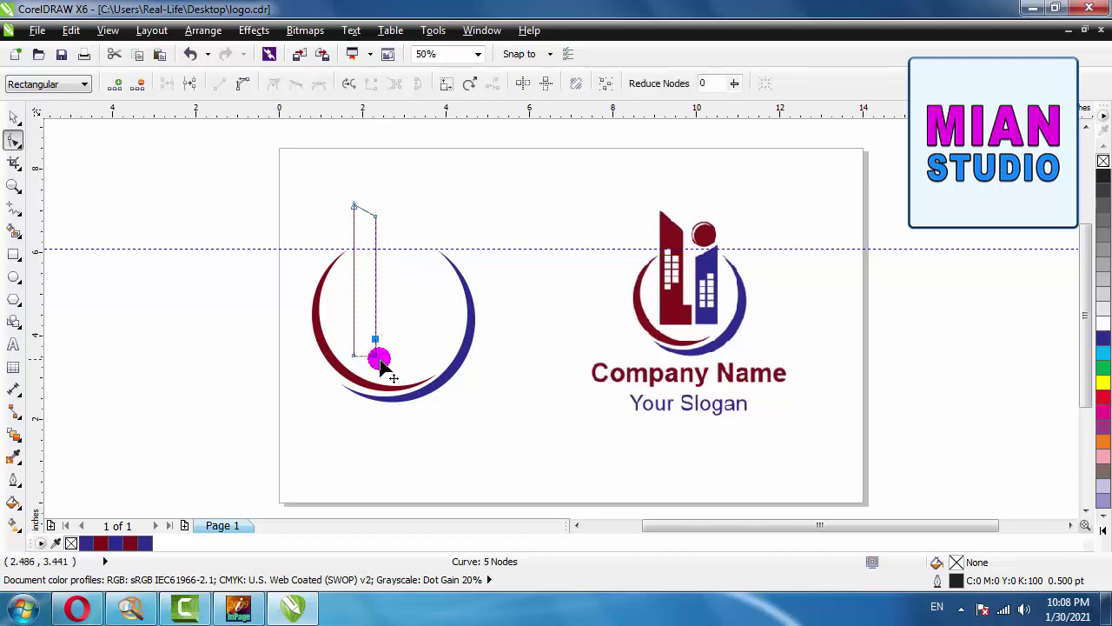
scroll(376, 363, up, 2)
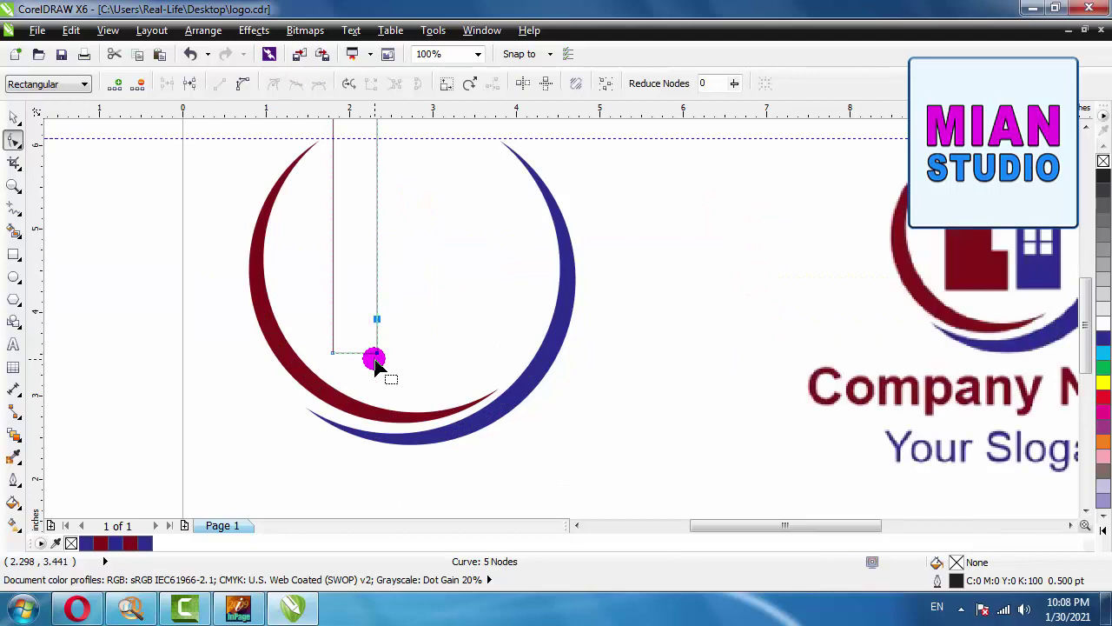
drag(379, 313, 436, 322)
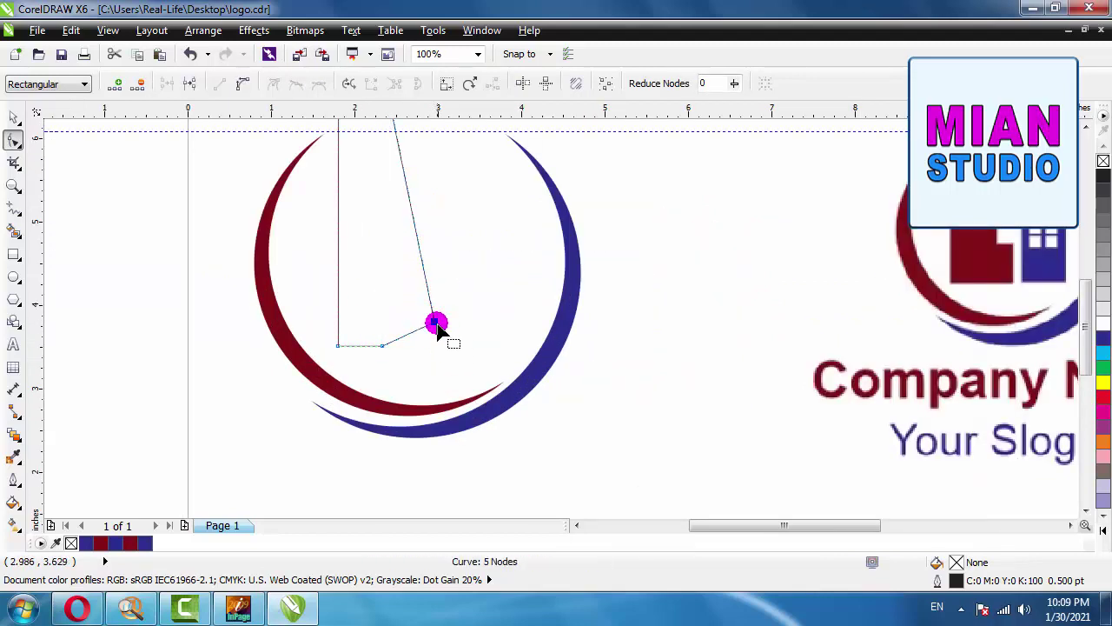
key(ctrl+z)
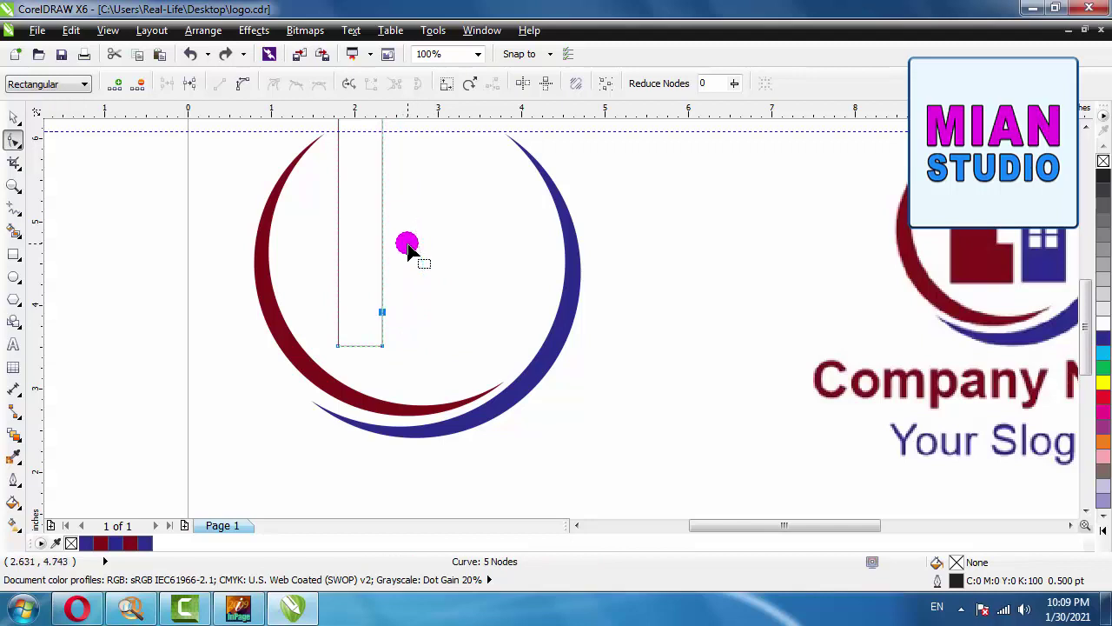
Step: Add a second node beside the lower right-edge node and pull it about 0.5 inch right, level with the first
scroll(382, 328, up, 1)
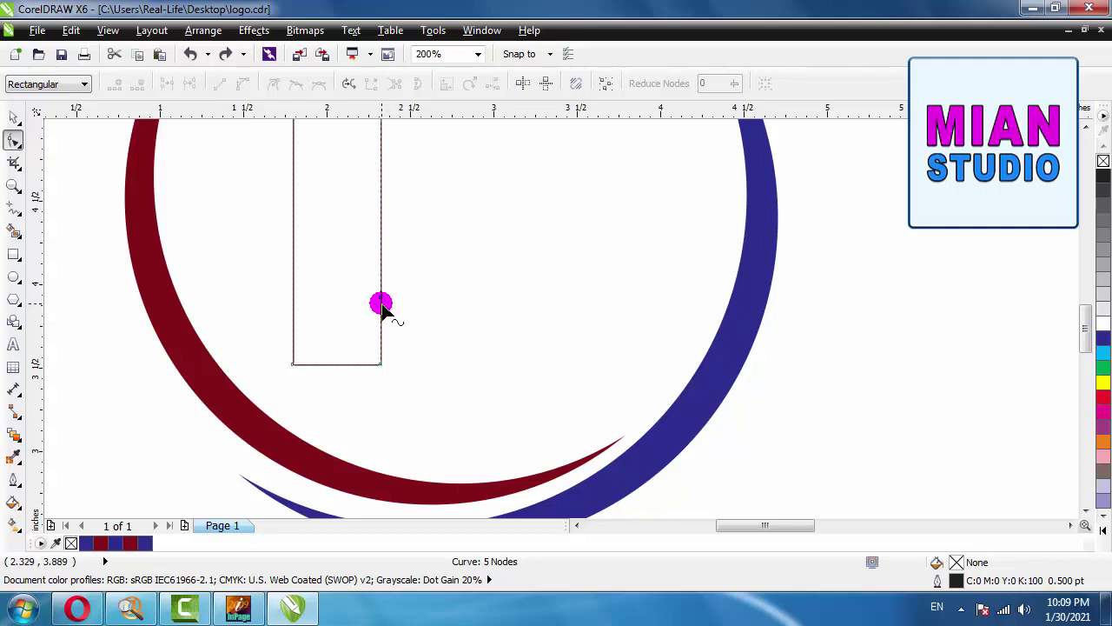
double_click(381, 304)
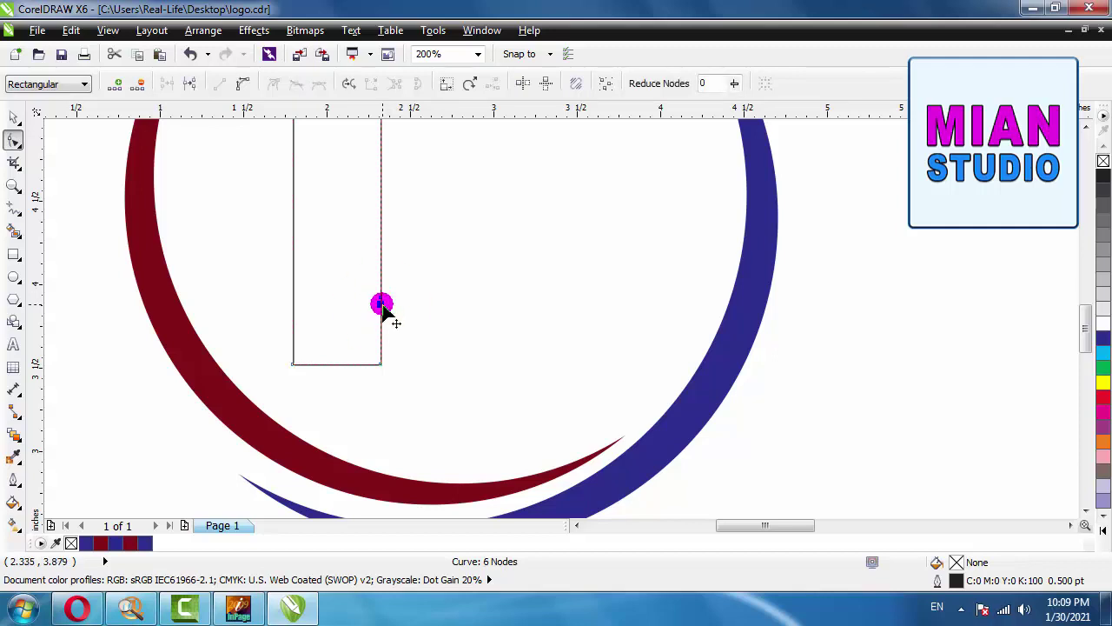
drag(382, 306, 463, 297)
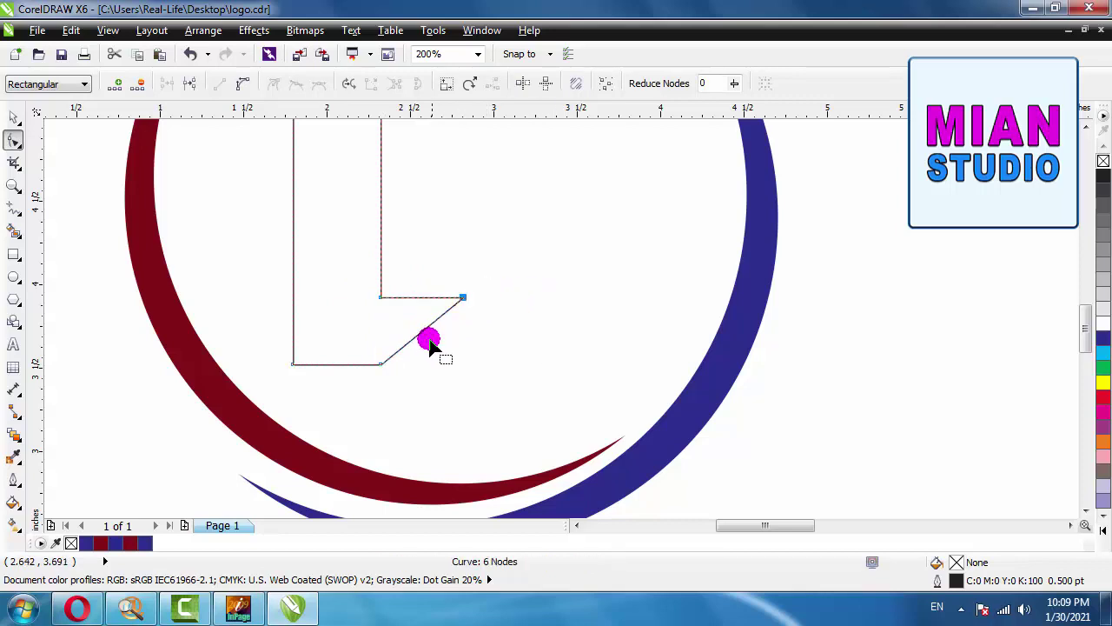
Step: Move the L shape's lower right corner node about 0.5 inch right, directly below the foot's upper right node
click(366, 365)
click(380, 366)
drag(381, 364, 462, 364)
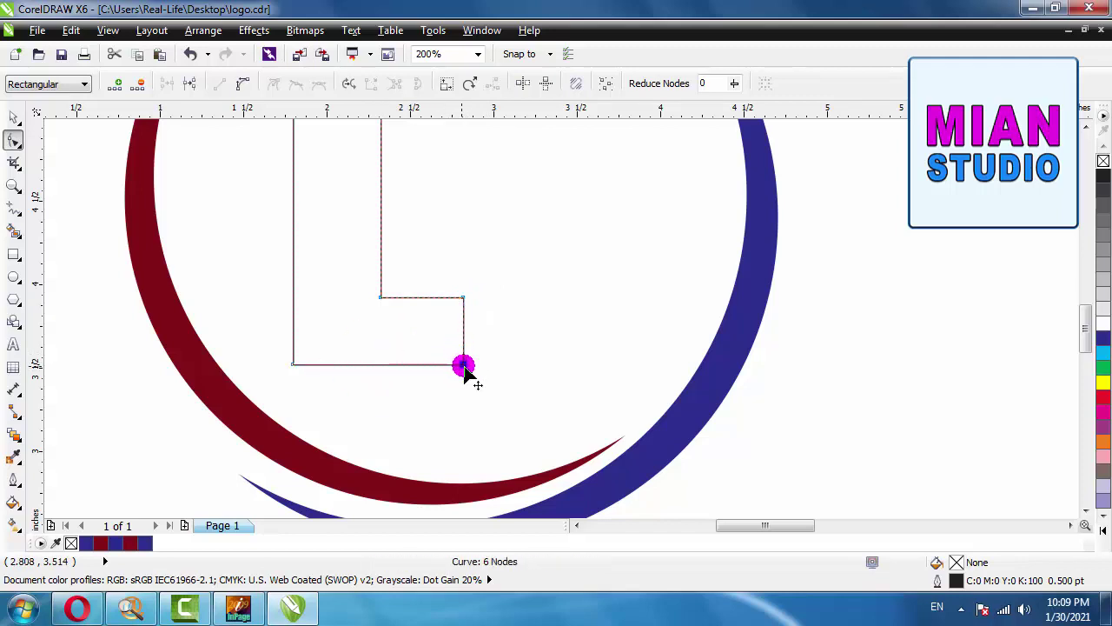
scroll(546, 348, down, 1)
key(space)
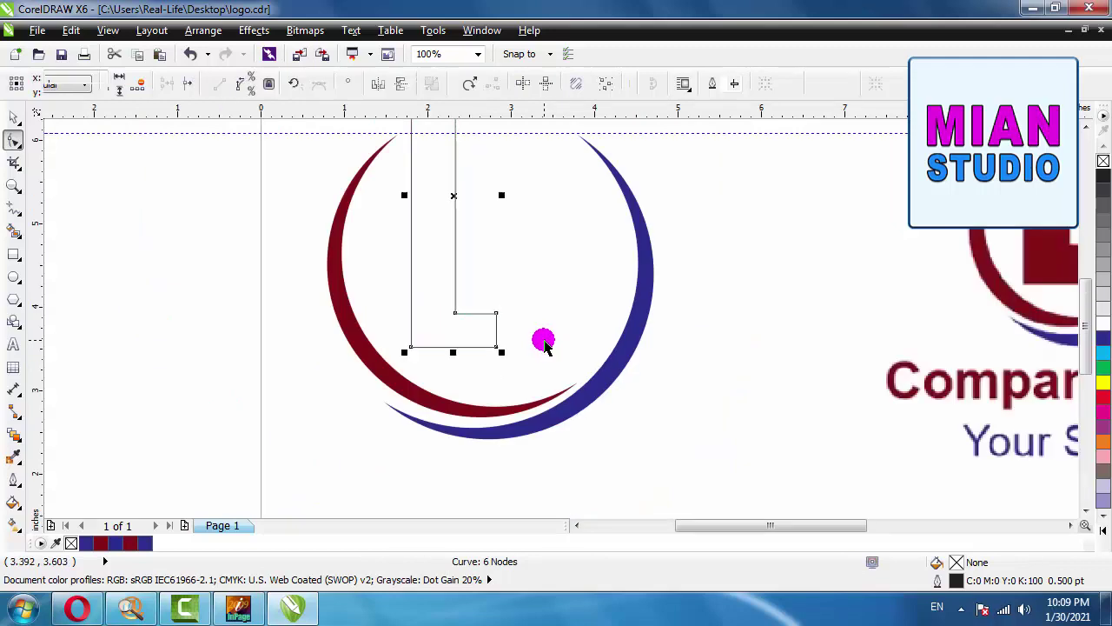
Step: Fill the L building shape with the dark red R131 G18 B21 used for the left crescent
scroll(540, 339, down, 1)
scroll(522, 212, up, 1)
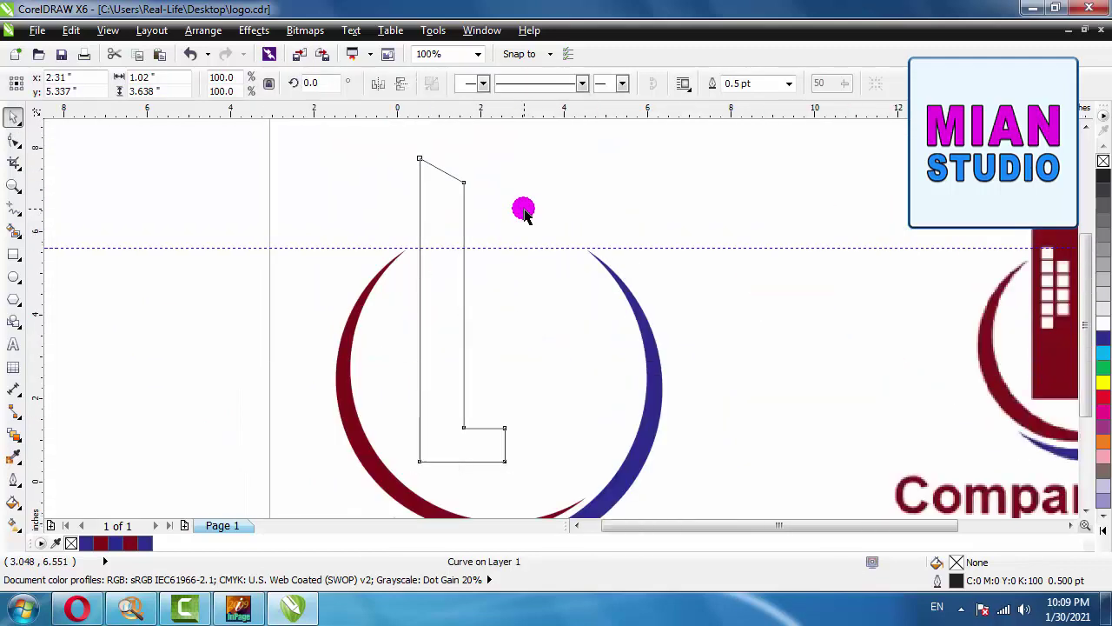
scroll(523, 210, down, 1)
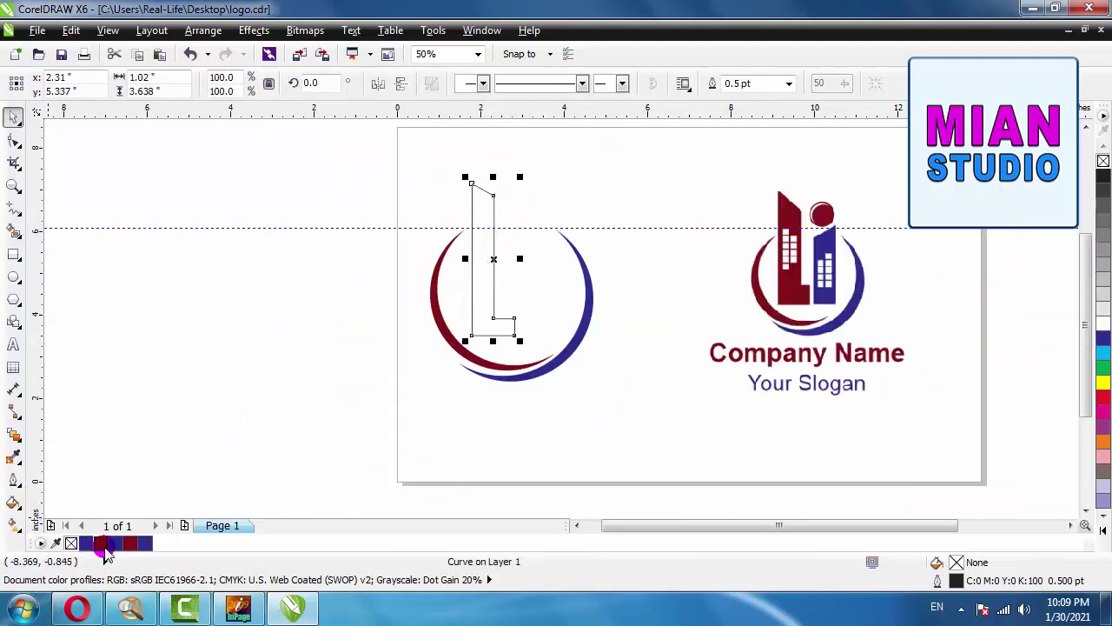
click(131, 543)
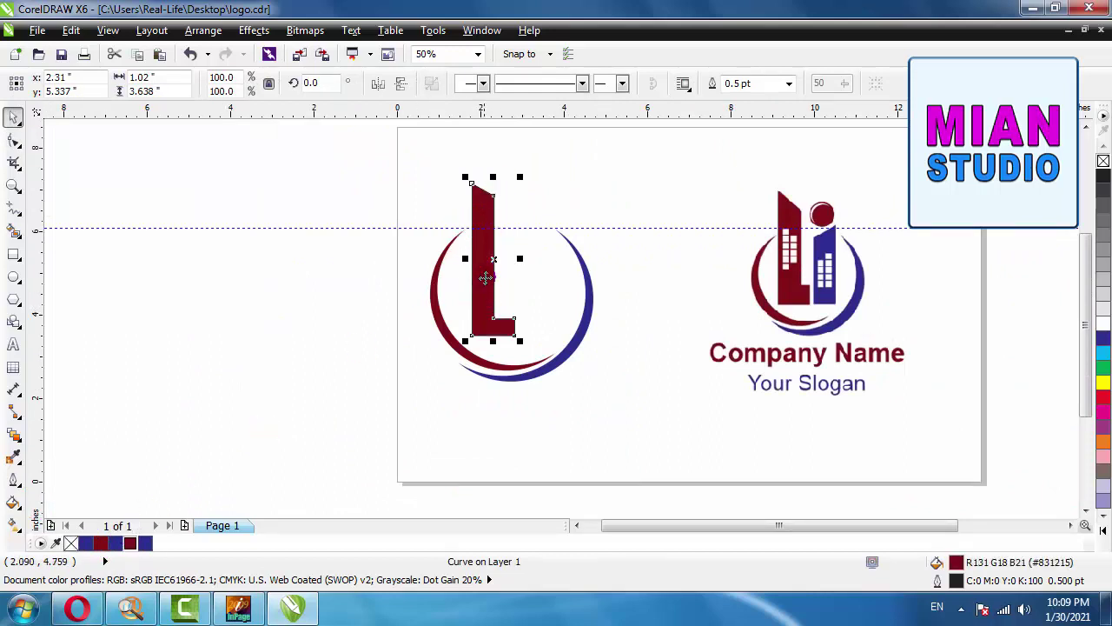
Step: Stretch the L horizontally to the right to a width of about 1.23 inches, keeping its left edge and height fixed
drag(492, 259, 502, 257)
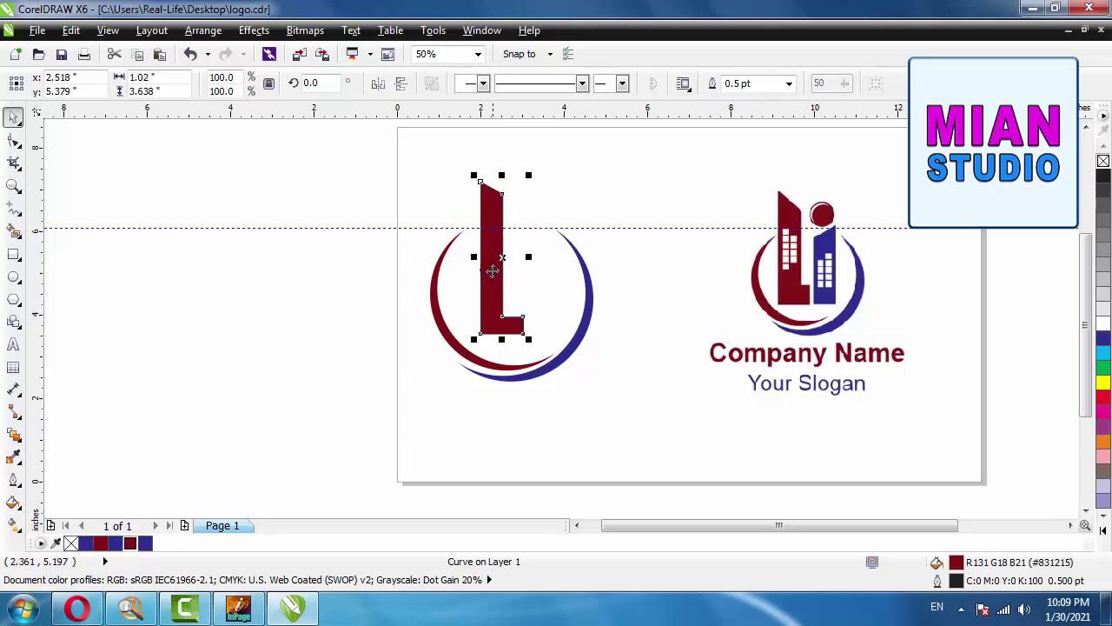
key(ctrl+z)
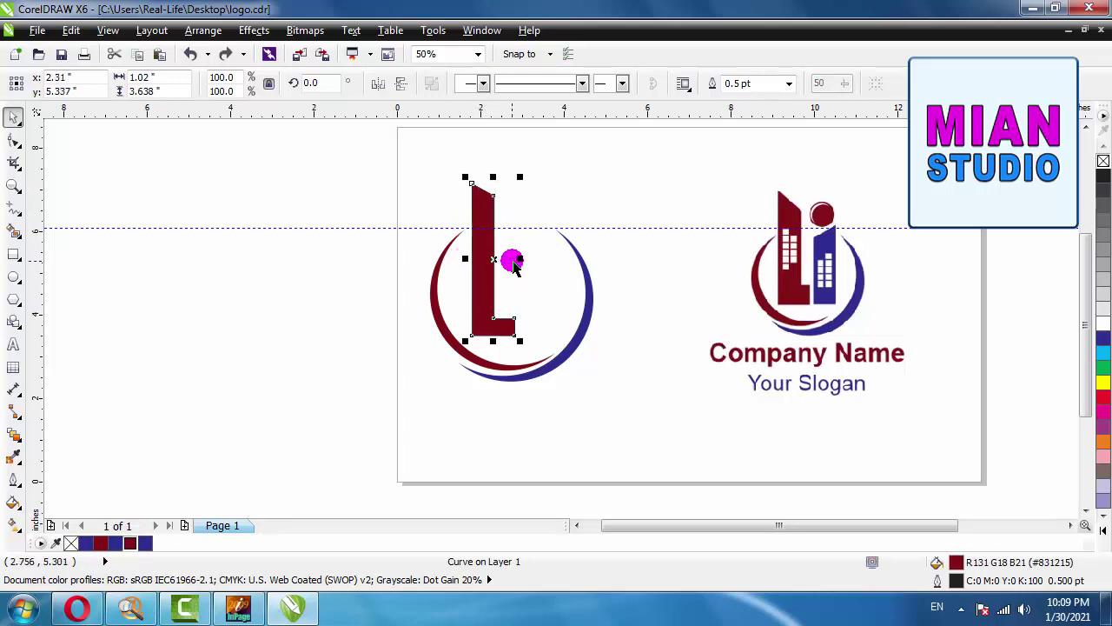
drag(520, 258, 528, 254)
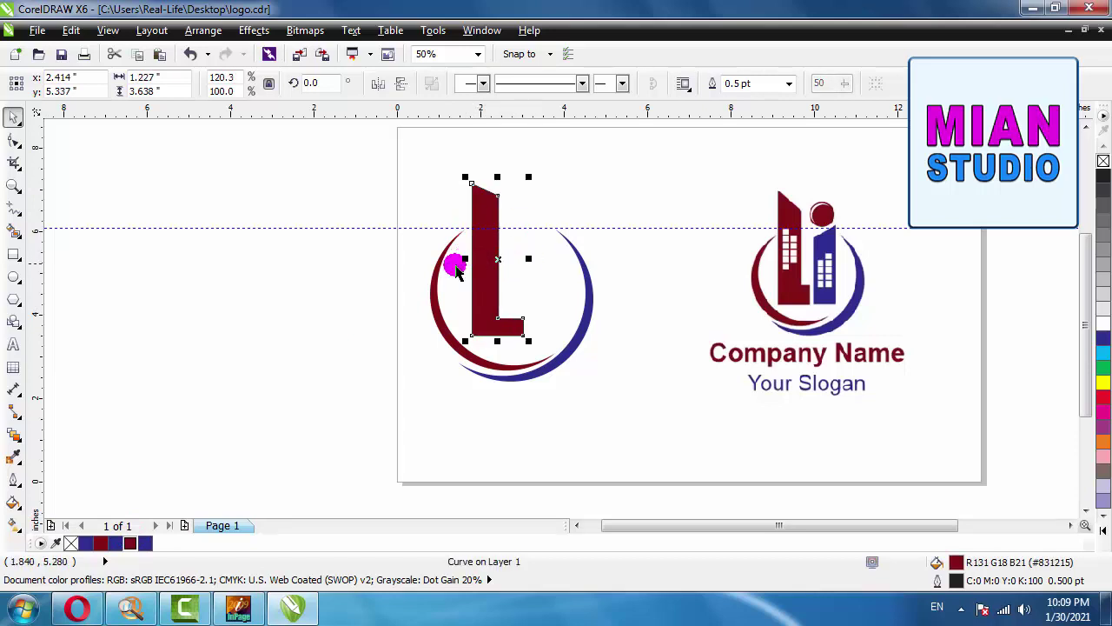
click(347, 217)
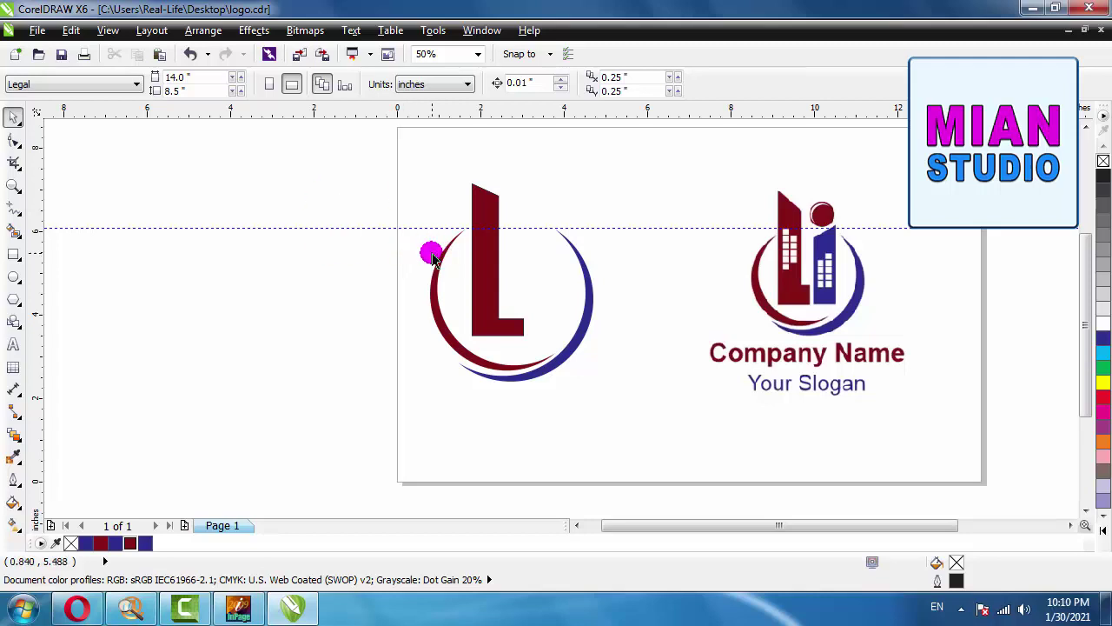
Step: Remove the outline from the dark red L shape
scroll(529, 199, up, 2)
click(439, 193)
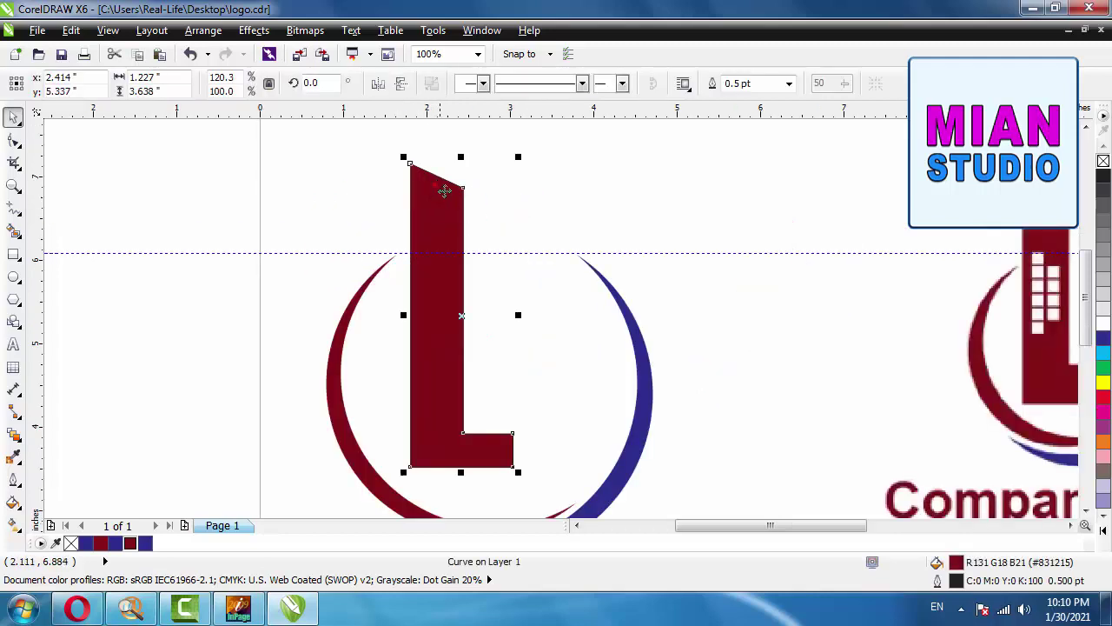
right_click(1102, 159)
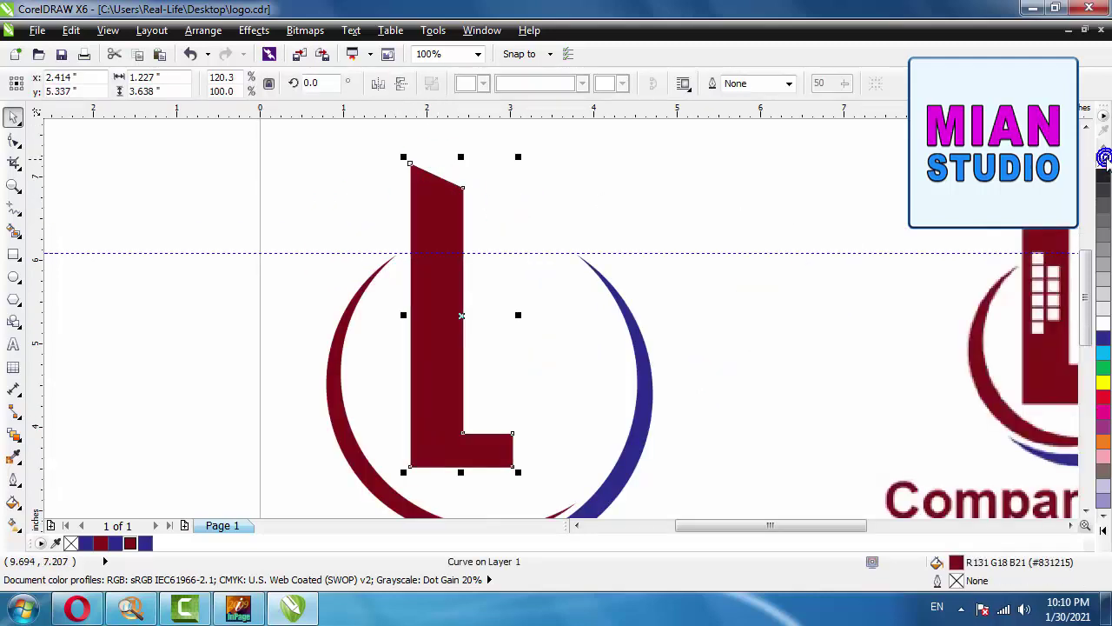
click(692, 209)
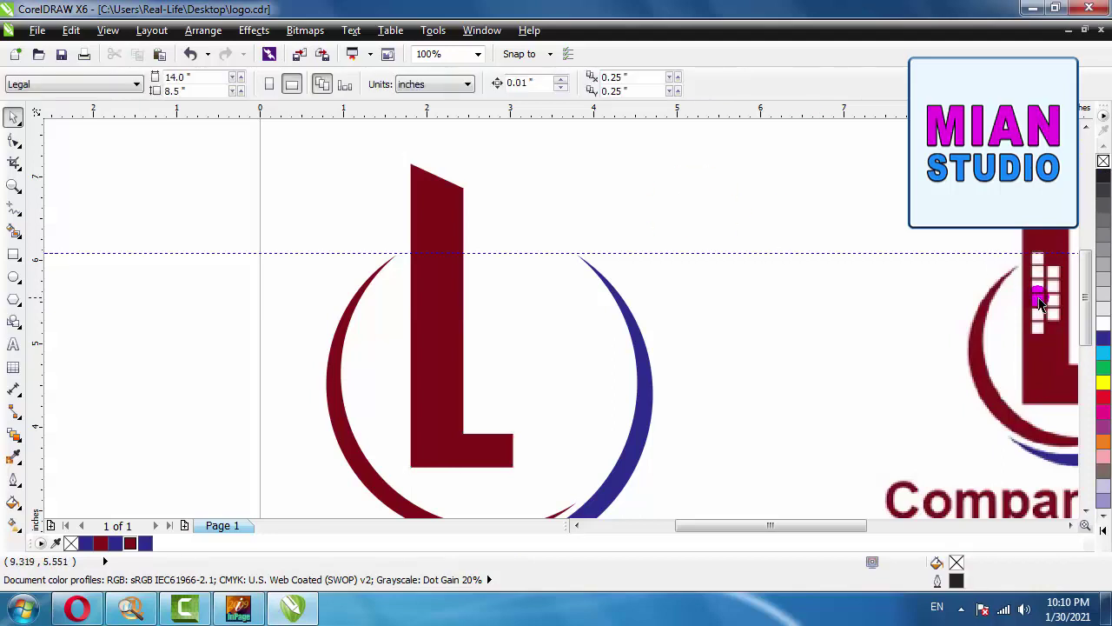
Step: Draw a square window about 0.19 inch wide on the L just below the guideline, filled white with no outline
click(13, 255)
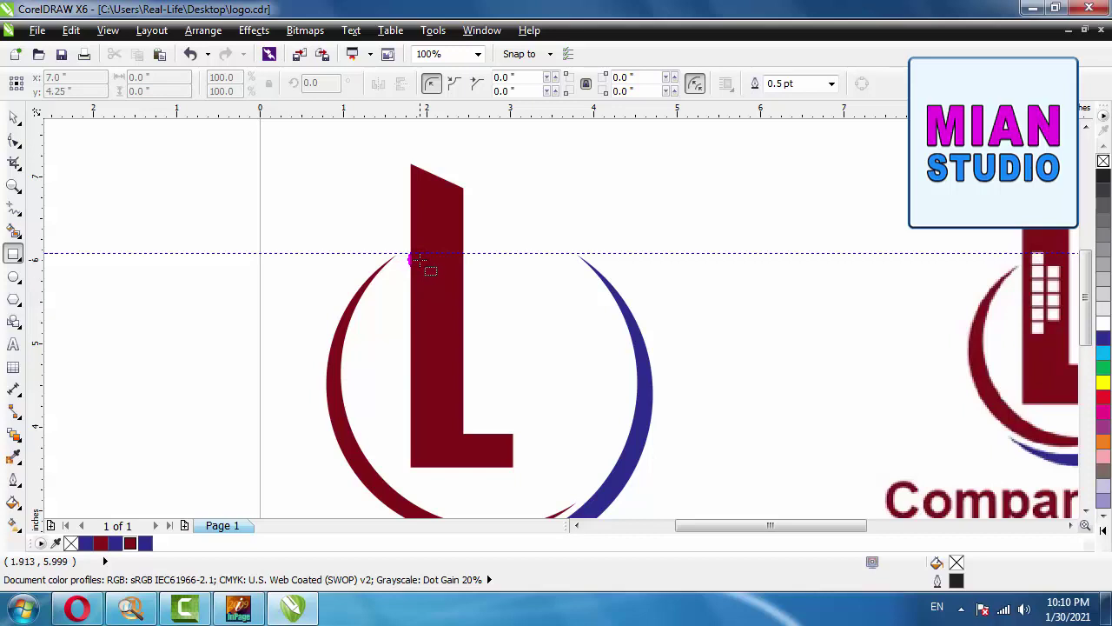
drag(410, 248, 437, 279)
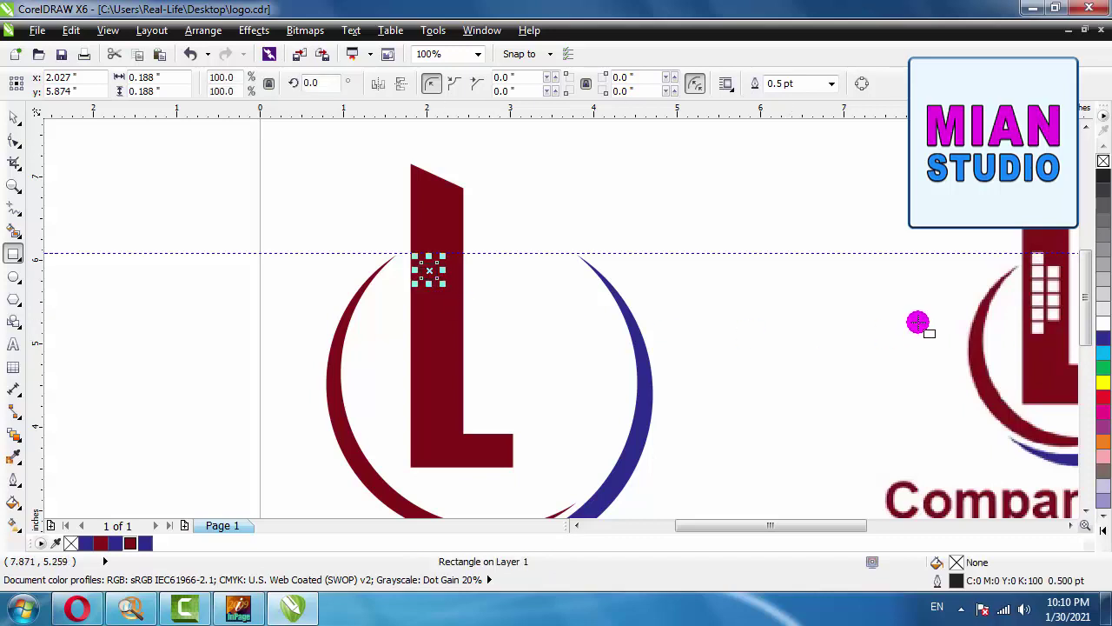
click(1103, 323)
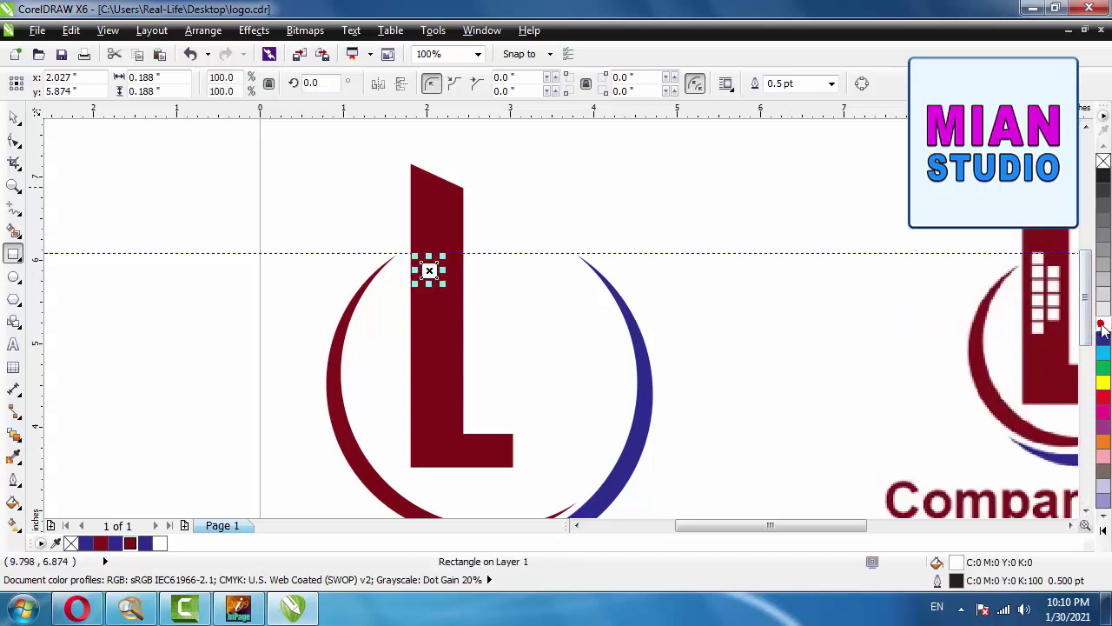
right_click(1103, 158)
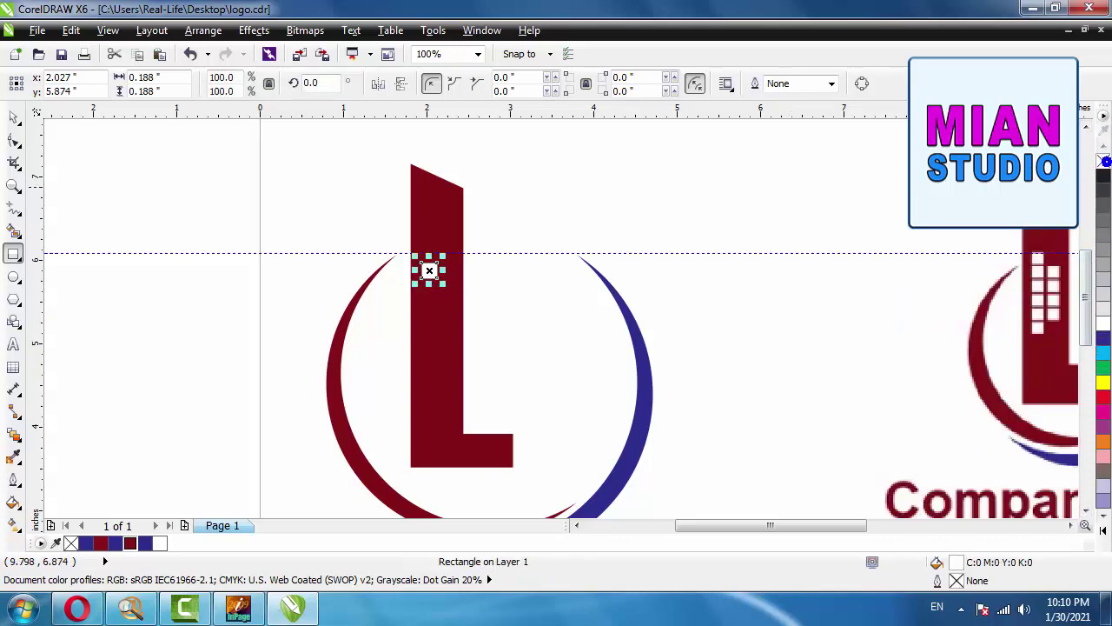
click(13, 117)
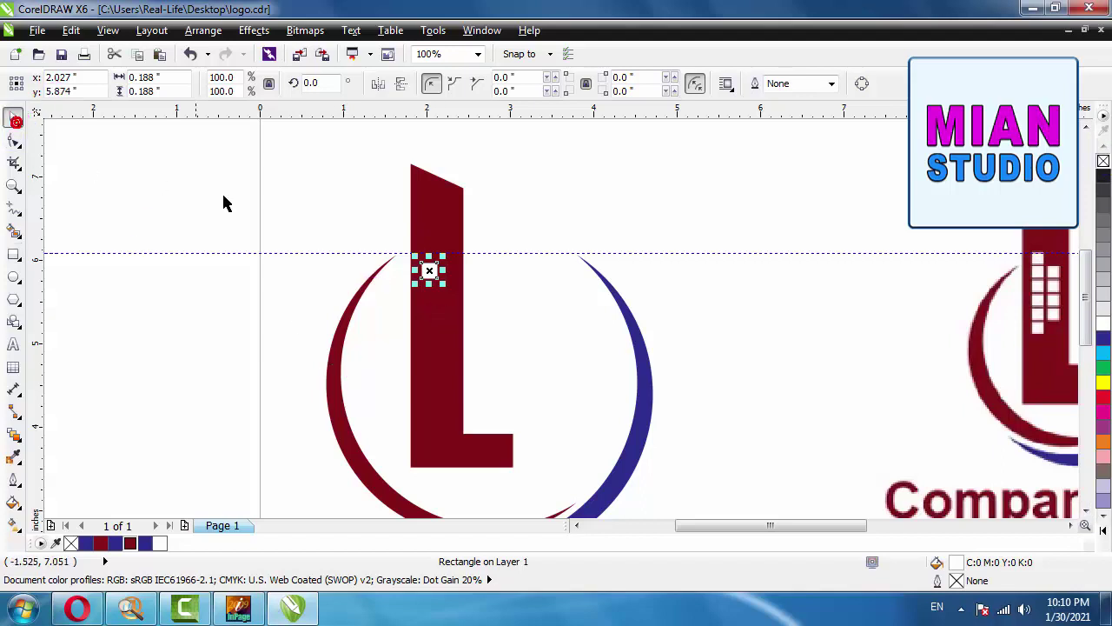
Step: Copy the white window about 0.27 inch straight down and repeat the duplication to form a column of six windows
click(429, 269)
drag(429, 270, 431, 289)
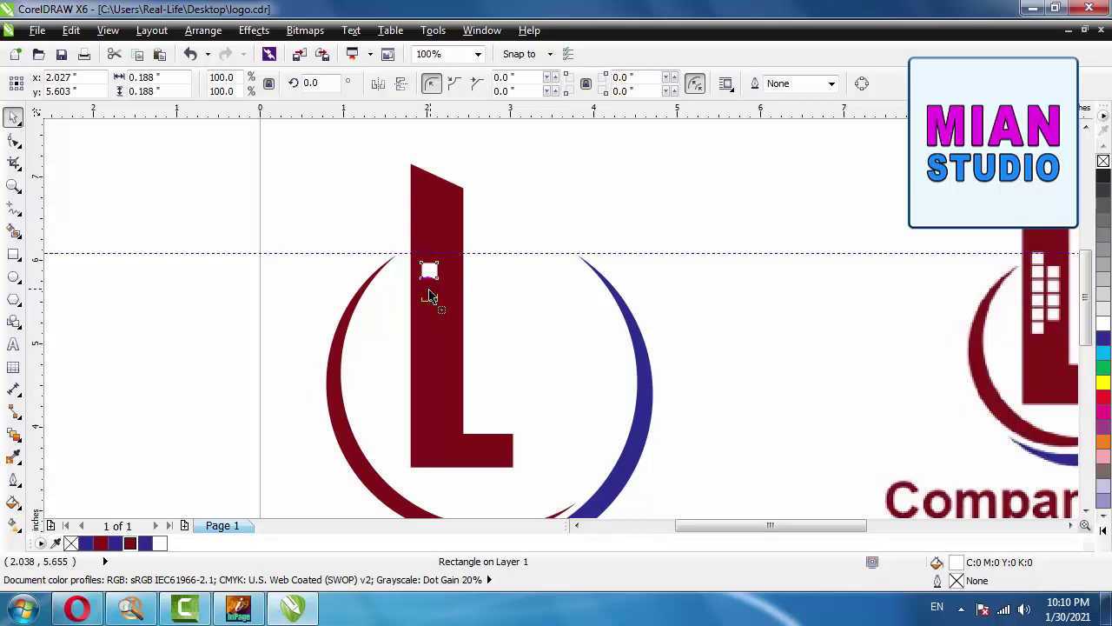
drag(430, 290, 429, 293)
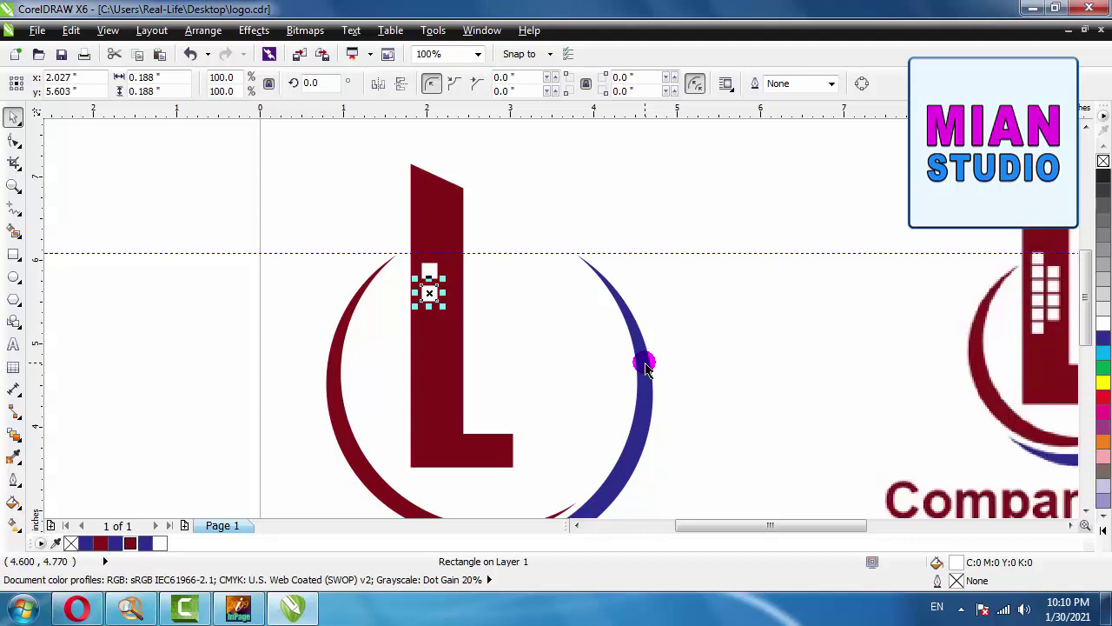
key(ctrl+d)
key(ctrl+d)
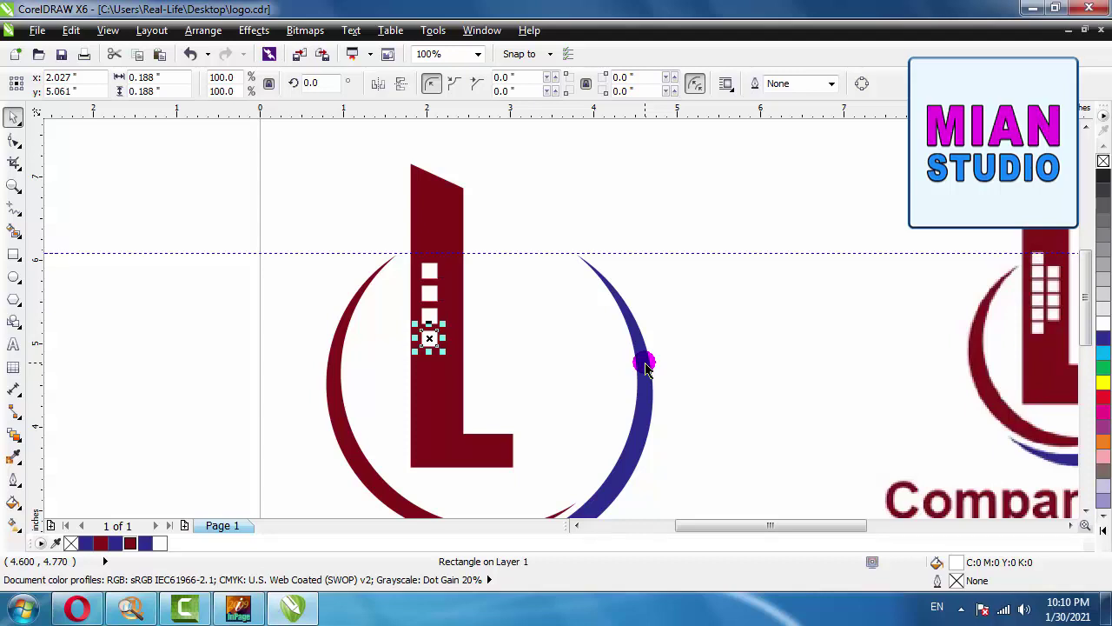
key(ctrl+d)
key(ctrl+d)
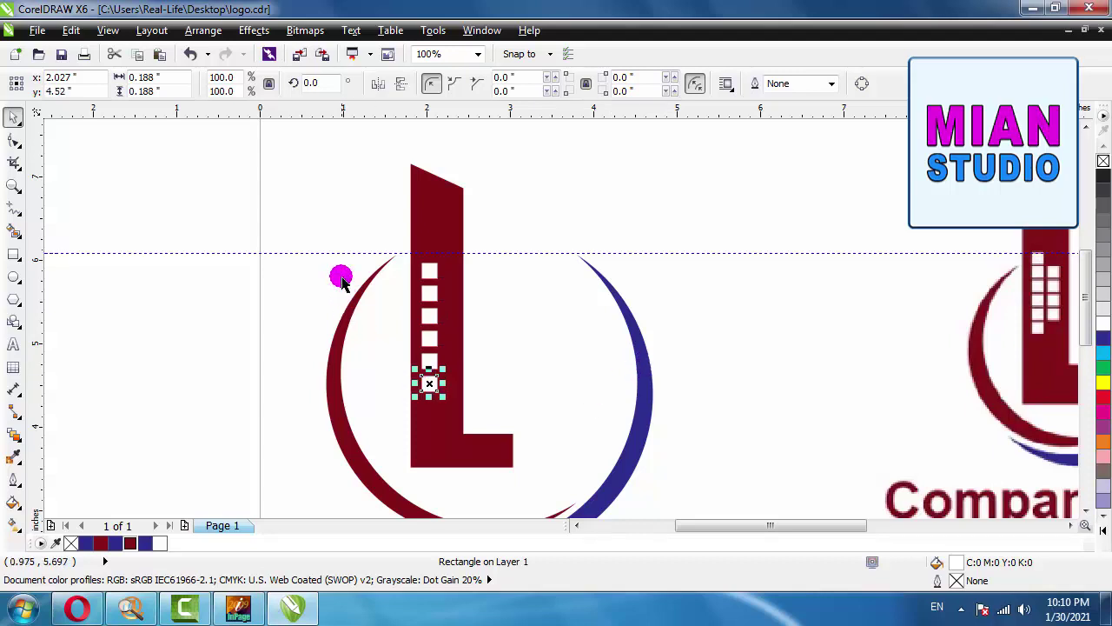
Step: Select all six windows and nudge the column 0.04 inch to the left
drag(342, 214, 503, 435)
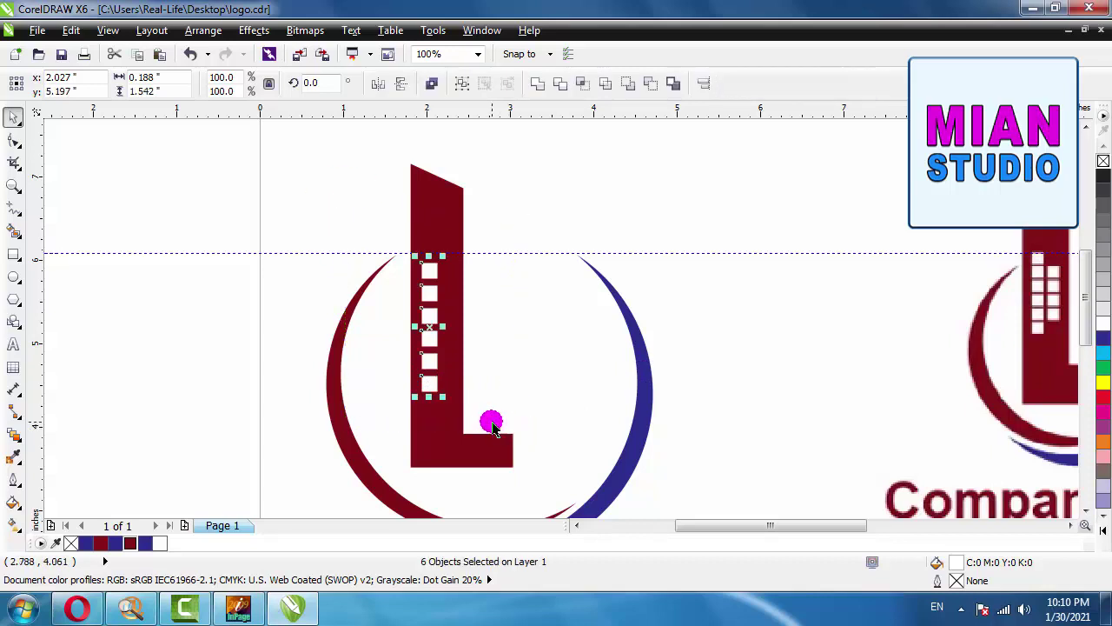
key(Left)
key(Left)
key(Left)
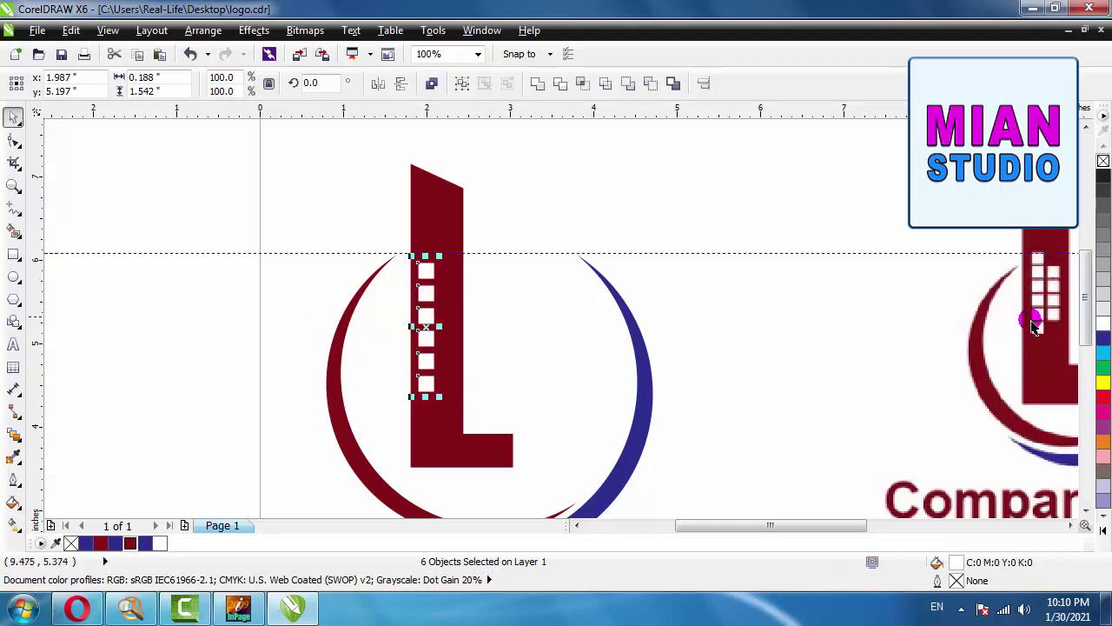
Step: Copy the four middle windows about 0.26 inch to the right as a second window column on the L
click(273, 296)
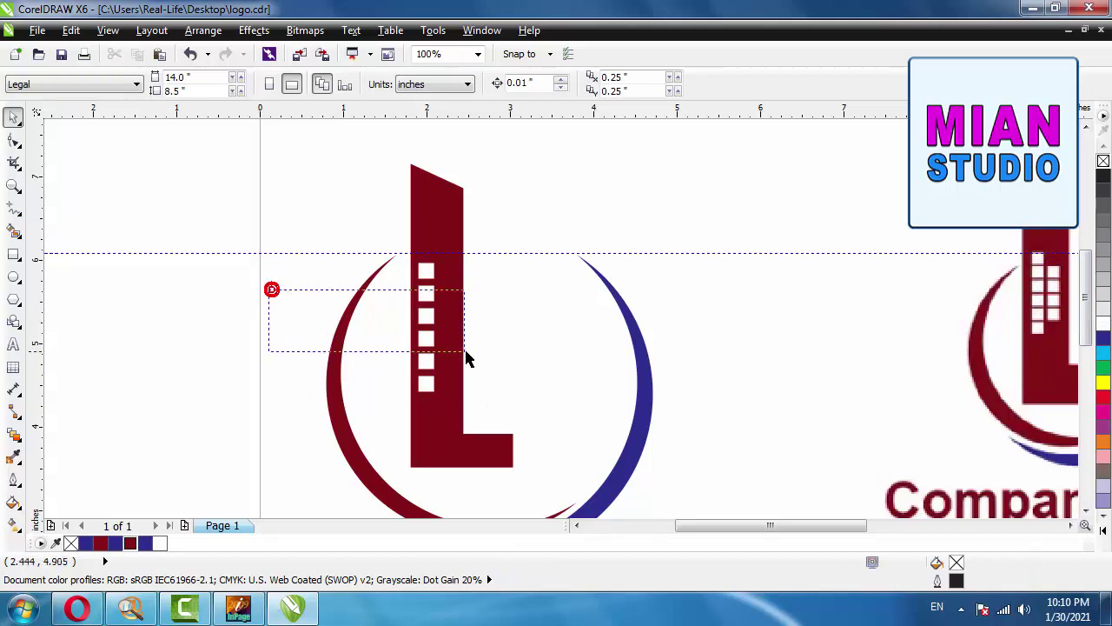
drag(467, 358, 477, 374)
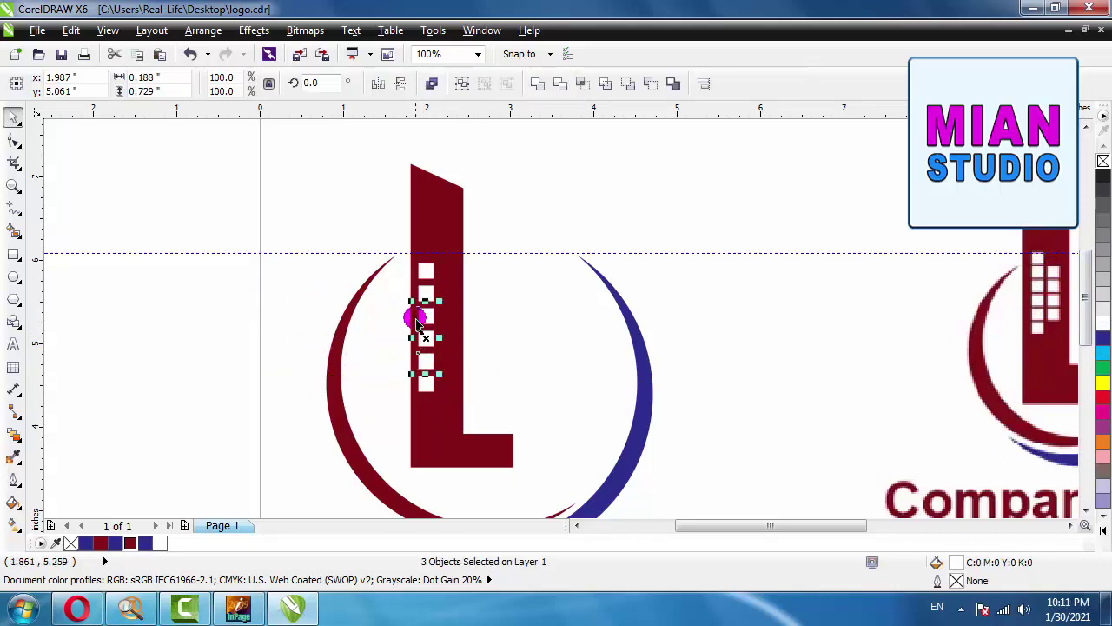
drag(310, 280, 510, 378)
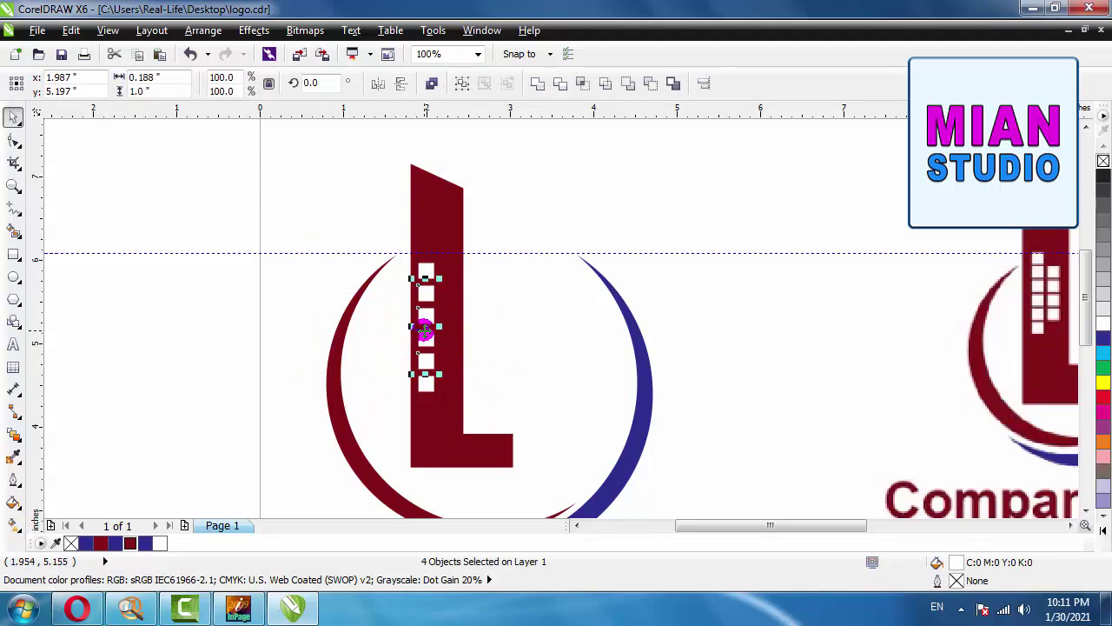
drag(425, 329, 447, 330)
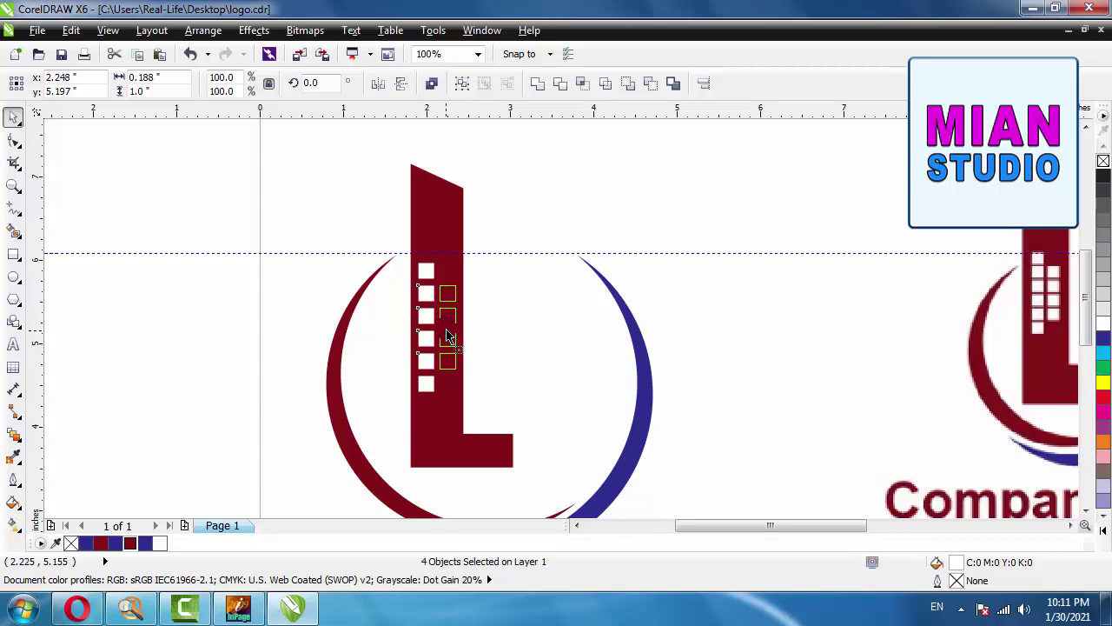
drag(448, 335, 445, 321)
click(251, 302)
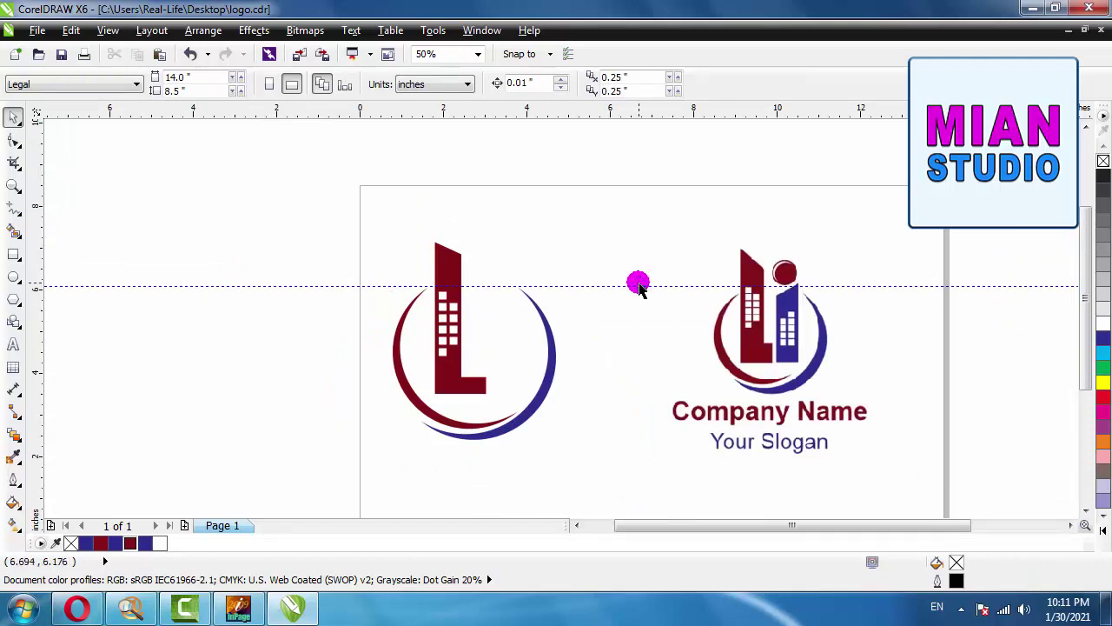
Step: Draw a rectangle about 0.58 by 2.79 inches beside the L's foot, standing on the same baseline, for the second building
drag(720, 229, 778, 372)
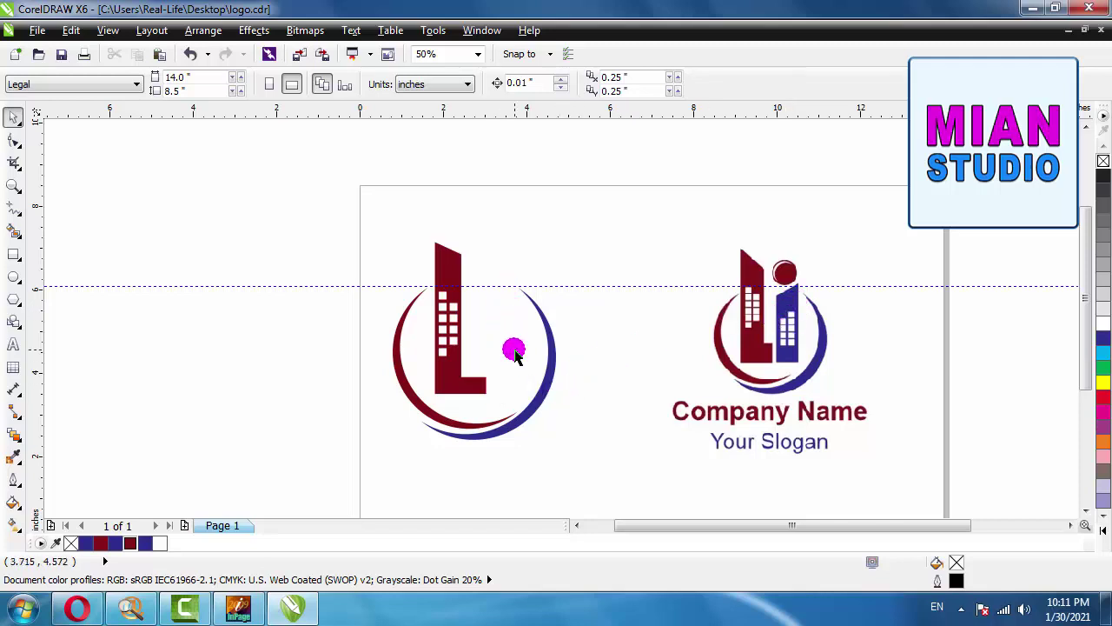
click(12, 254)
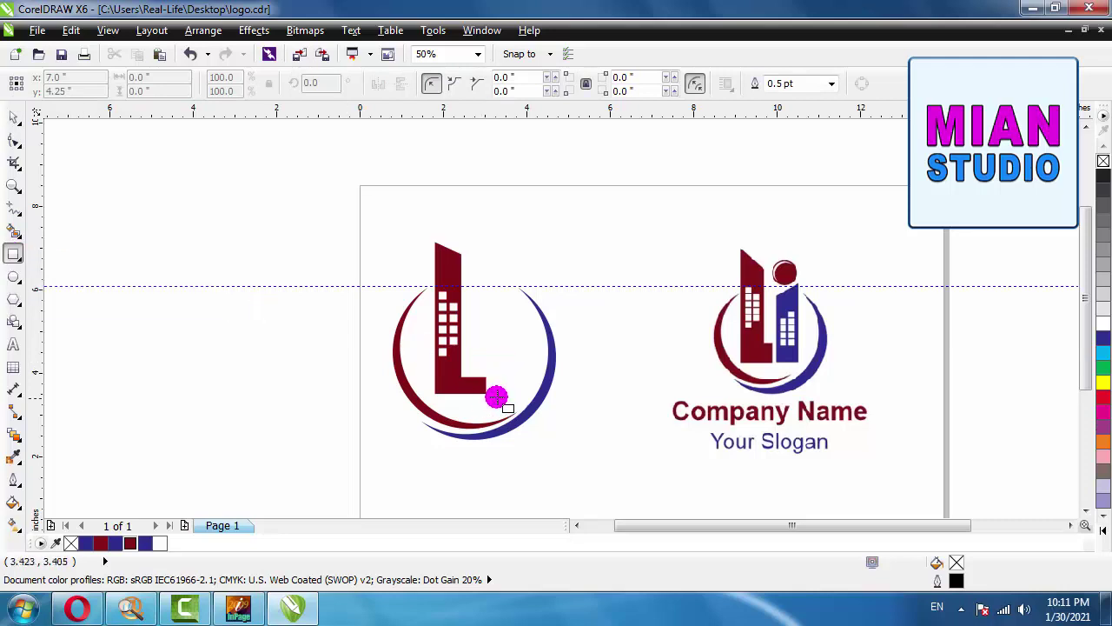
mouse_move(488, 392)
mouse_down()
mouse_move(536, 391)
mouse_move(514, 348)
mouse_move(515, 260)
mouse_move(512, 276)
mouse_up()
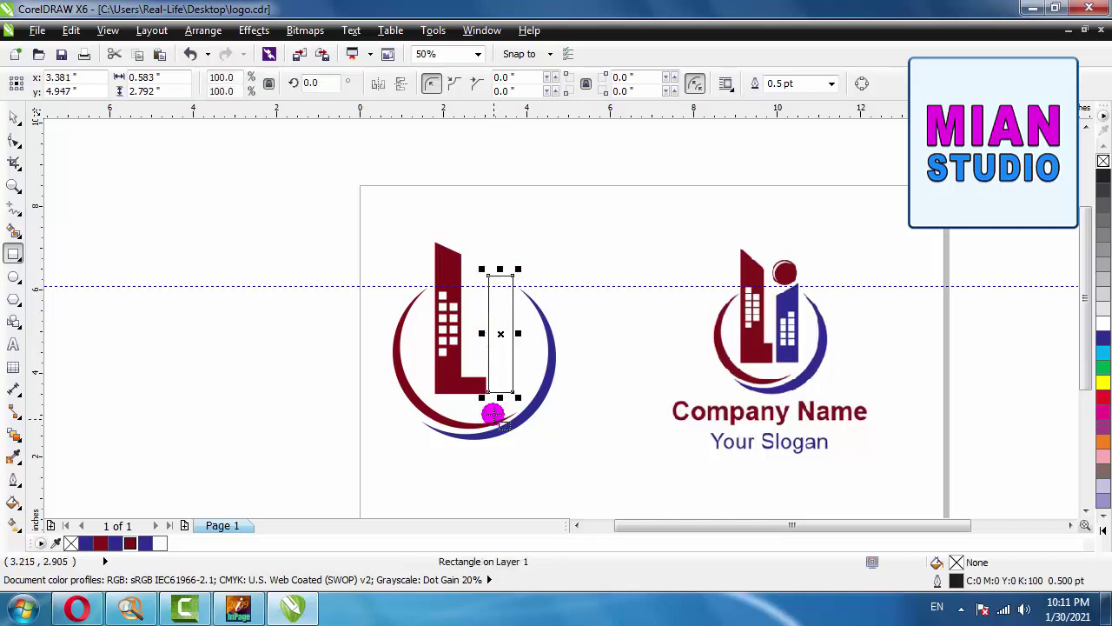
Step: Convert the new narrow rectangle beside the L to curves for node editing
scroll(504, 280, up, 1)
scroll(686, 291, down, 2)
scroll(916, 293, up, 1)
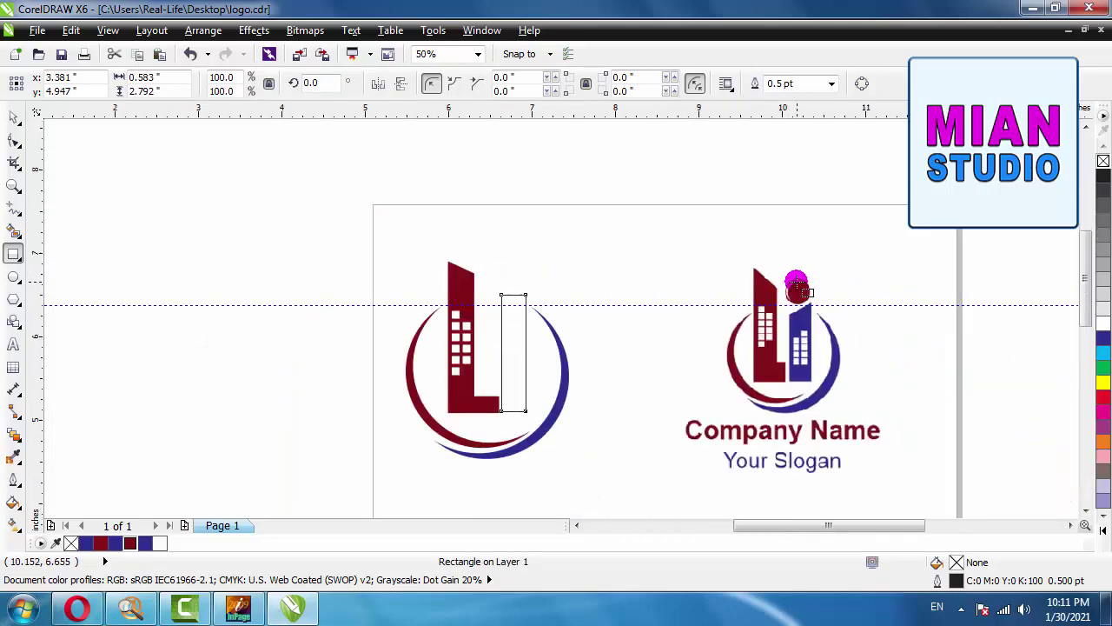
scroll(796, 282, up, 1)
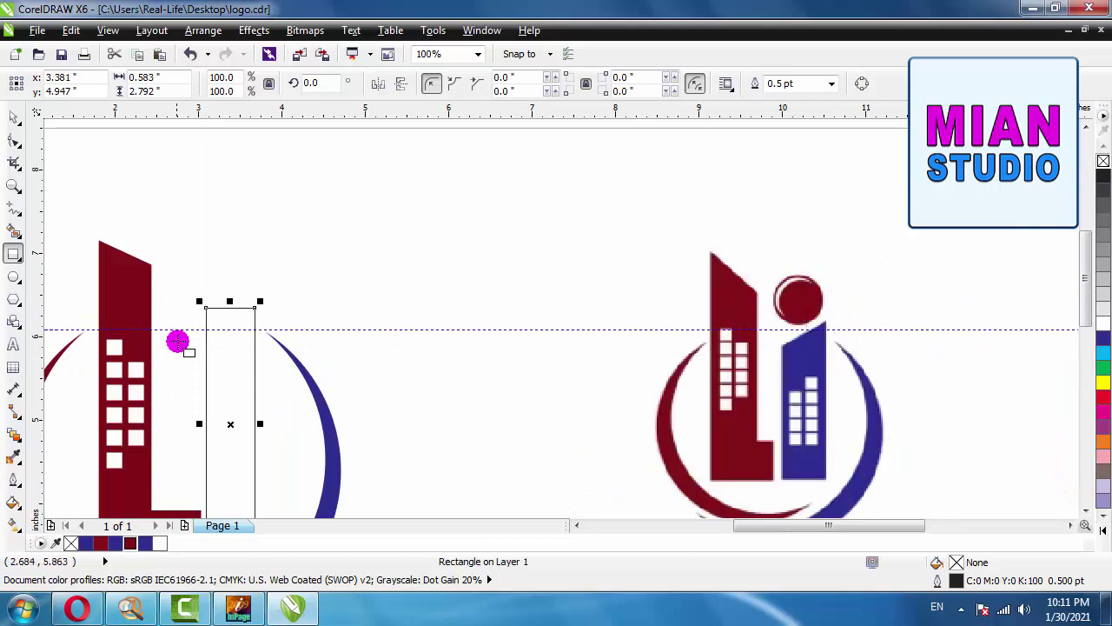
click(14, 141)
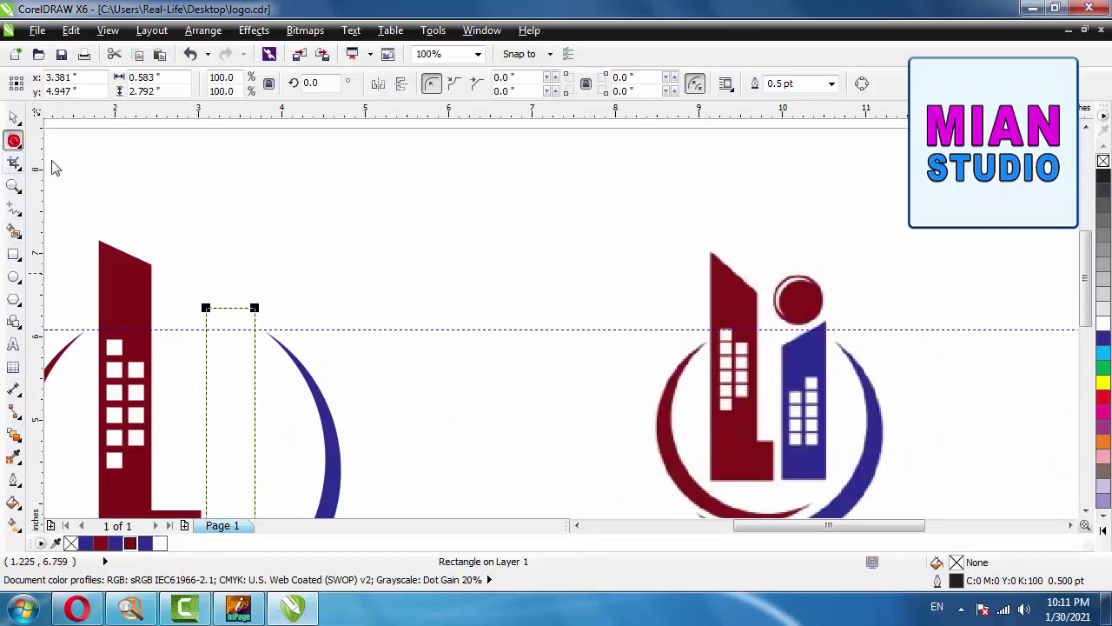
click(863, 83)
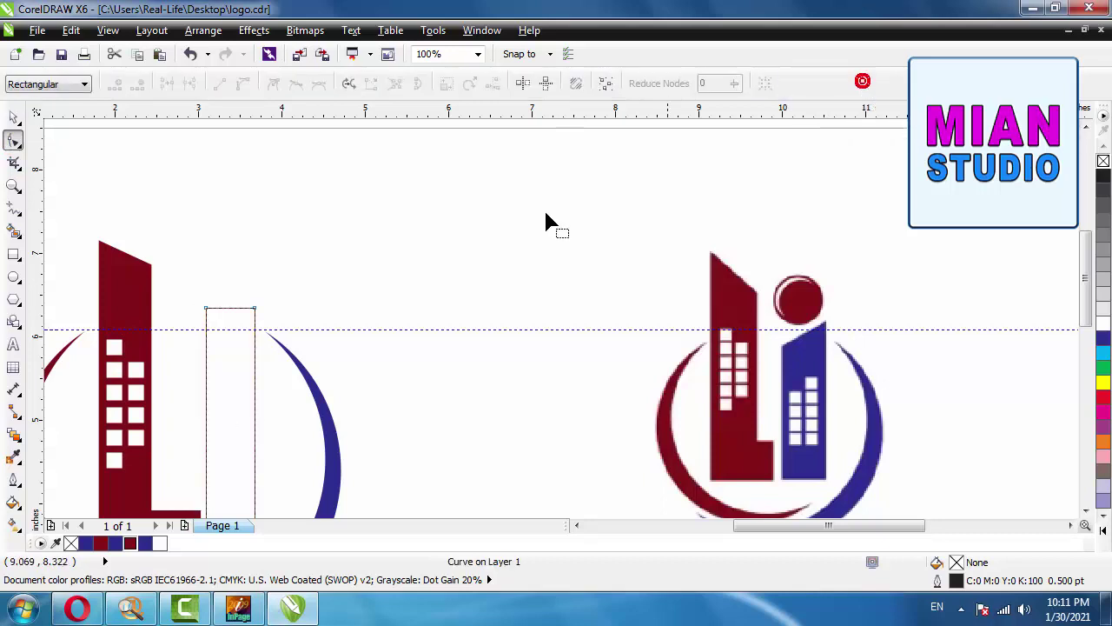
Step: Slant the narrow building's top by adding a node on its left edge at the guideline and deleting the upper-left corner node
double_click(207, 331)
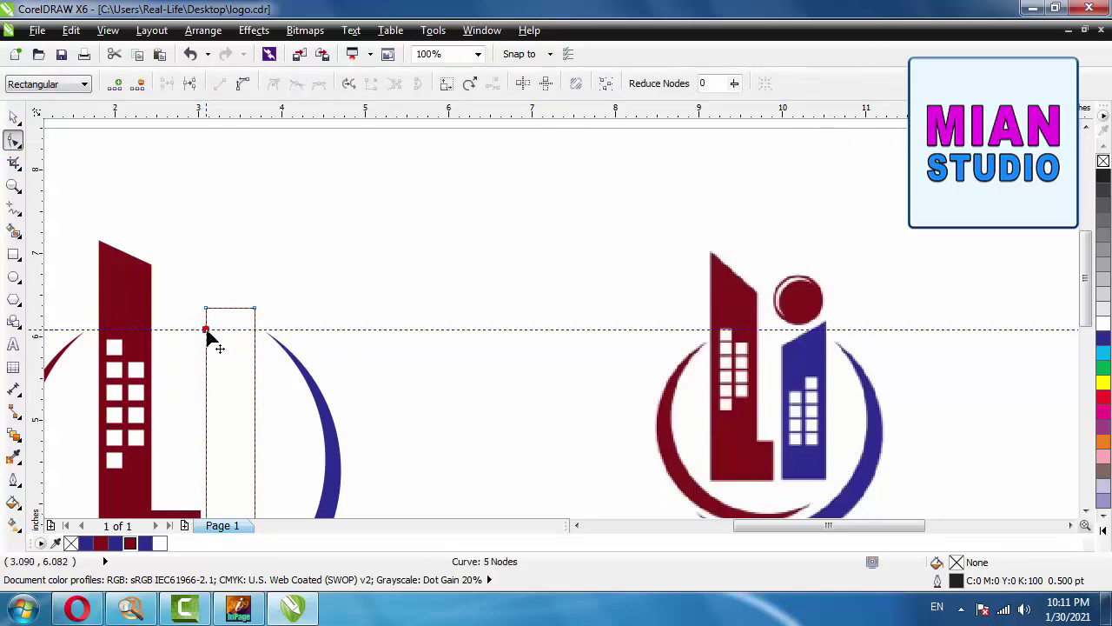
click(218, 291)
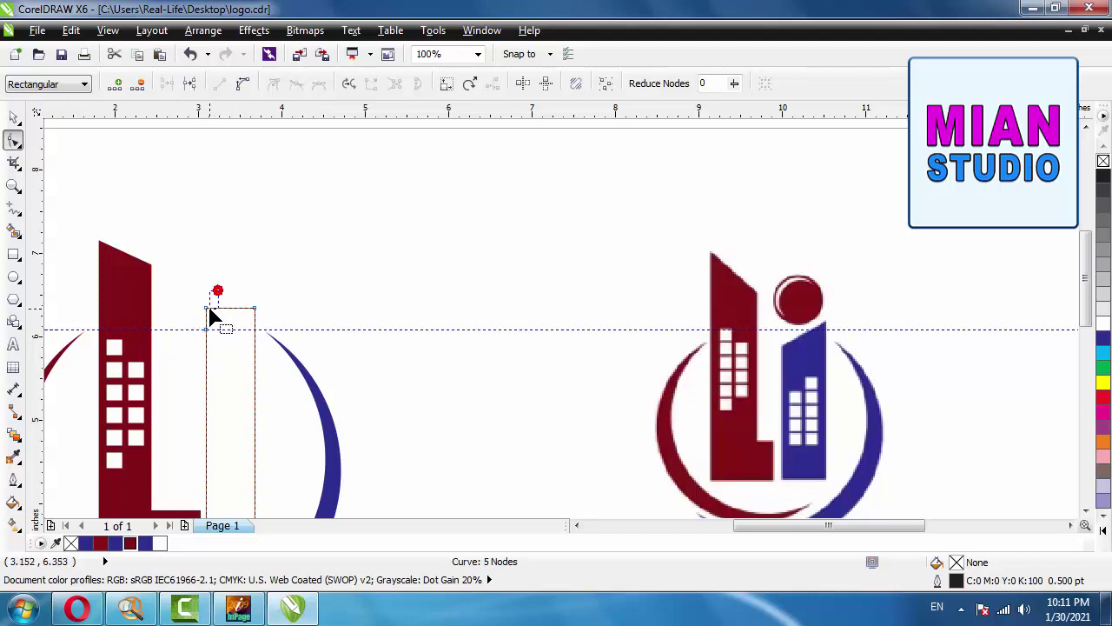
click(192, 311)
key(Delete)
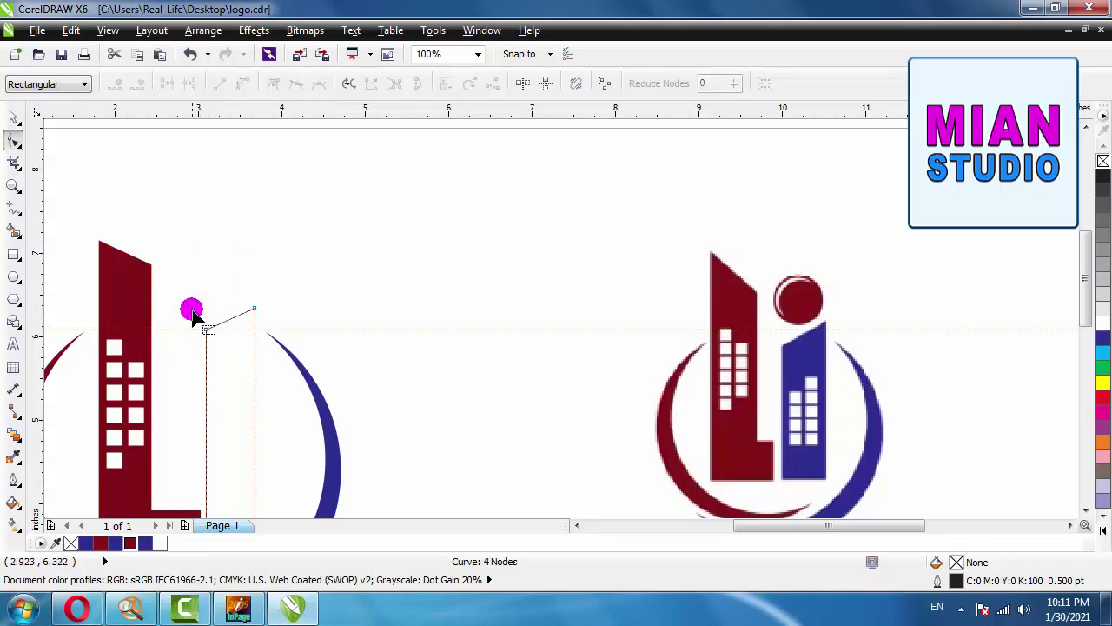
scroll(192, 315, down, 1)
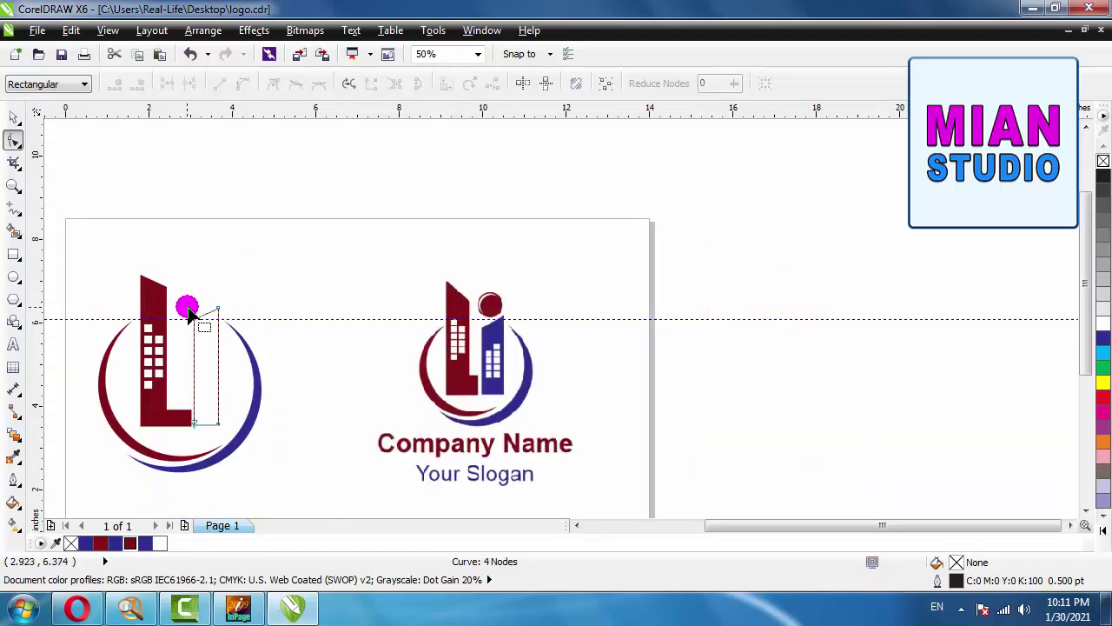
Step: Fill the second building with the logo's blue and remove its outline
click(13, 119)
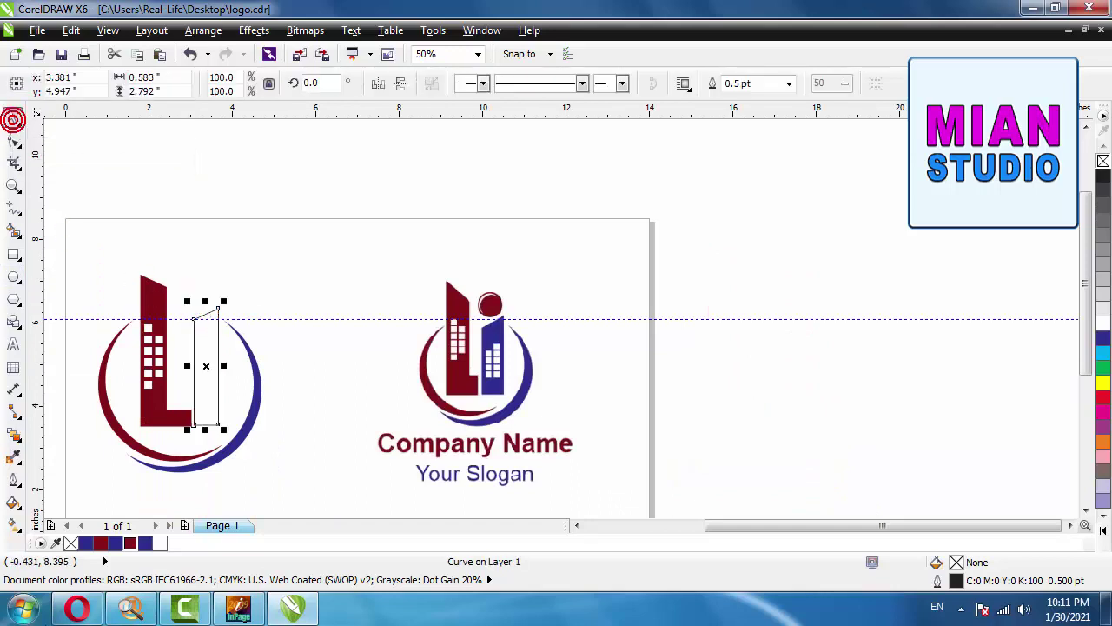
click(85, 543)
click(276, 230)
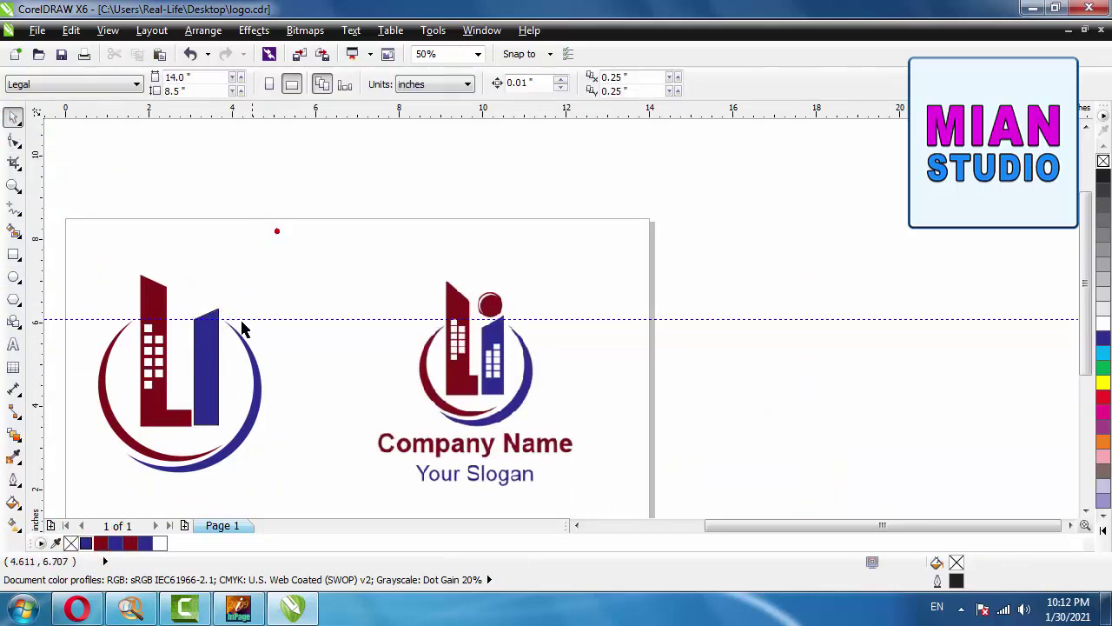
click(205, 350)
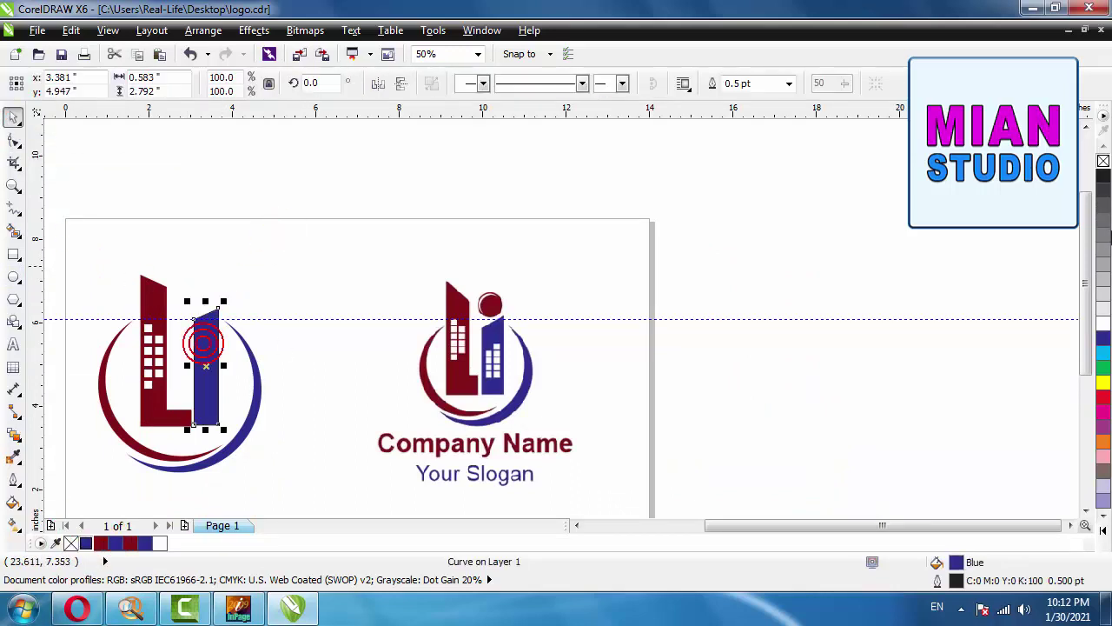
right_click(1102, 162)
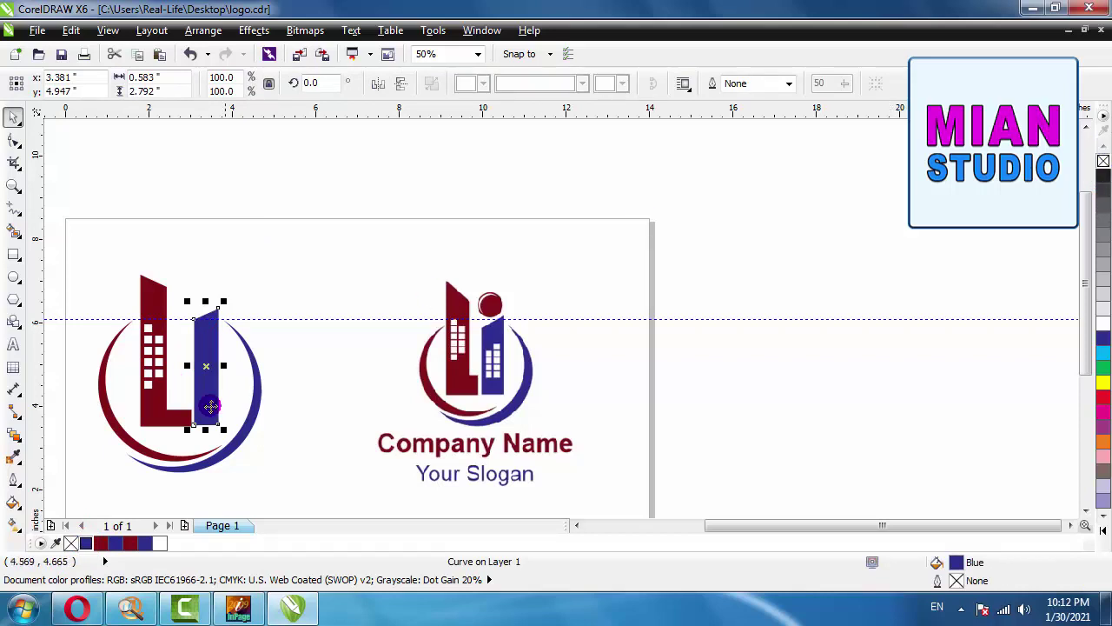
Step: Copy the upper five windows of the L's left column onto the right side of the blue building
scroll(86, 443, up, 1)
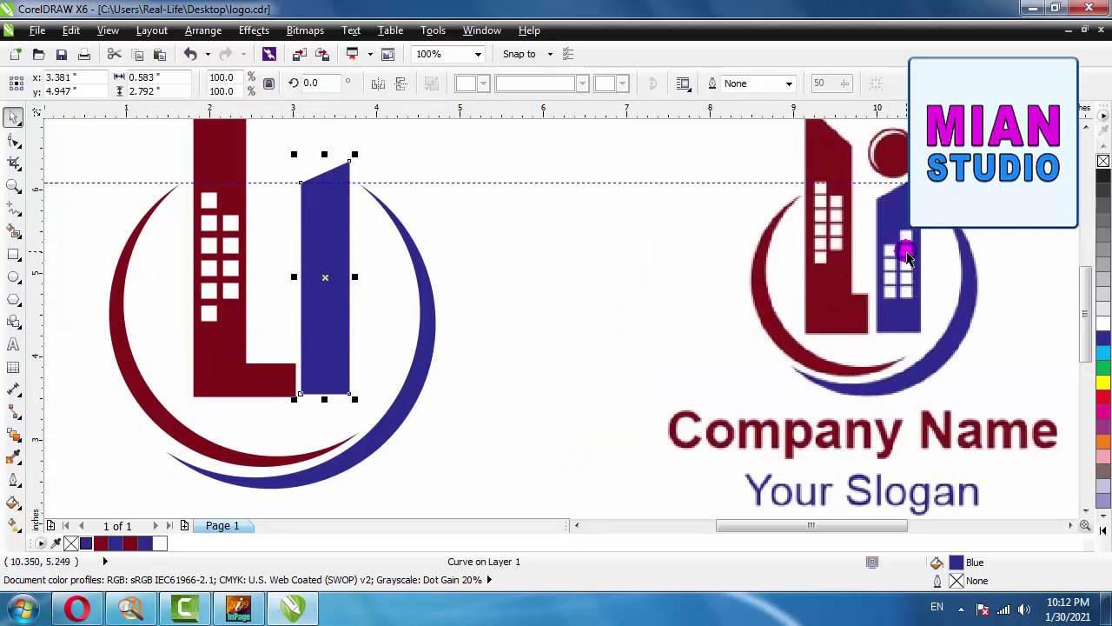
drag(104, 153, 322, 283)
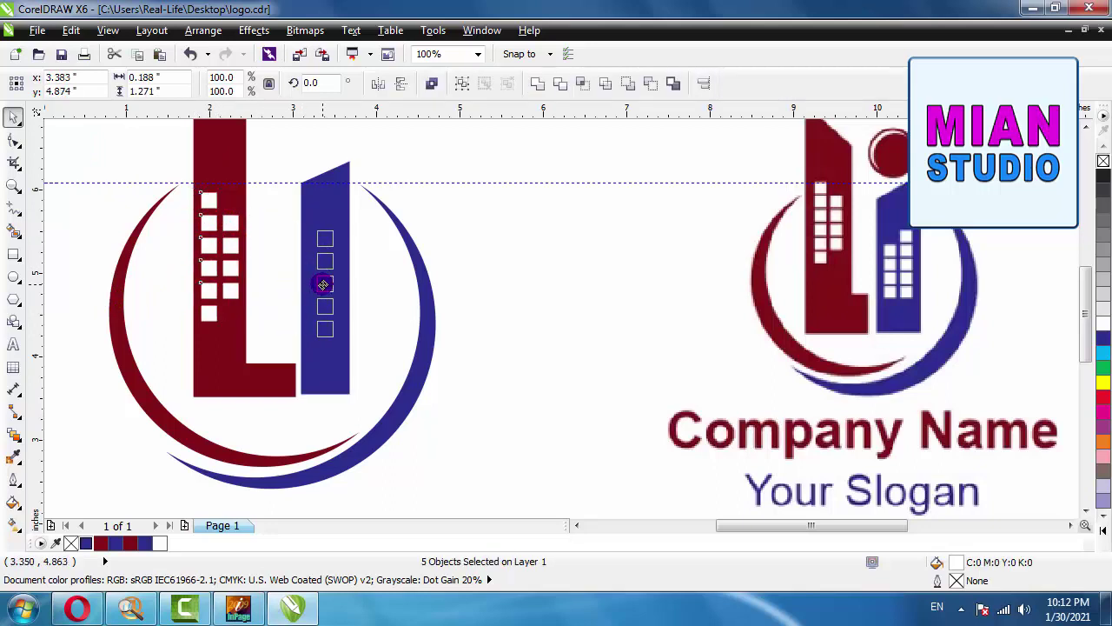
drag(322, 283, 336, 320)
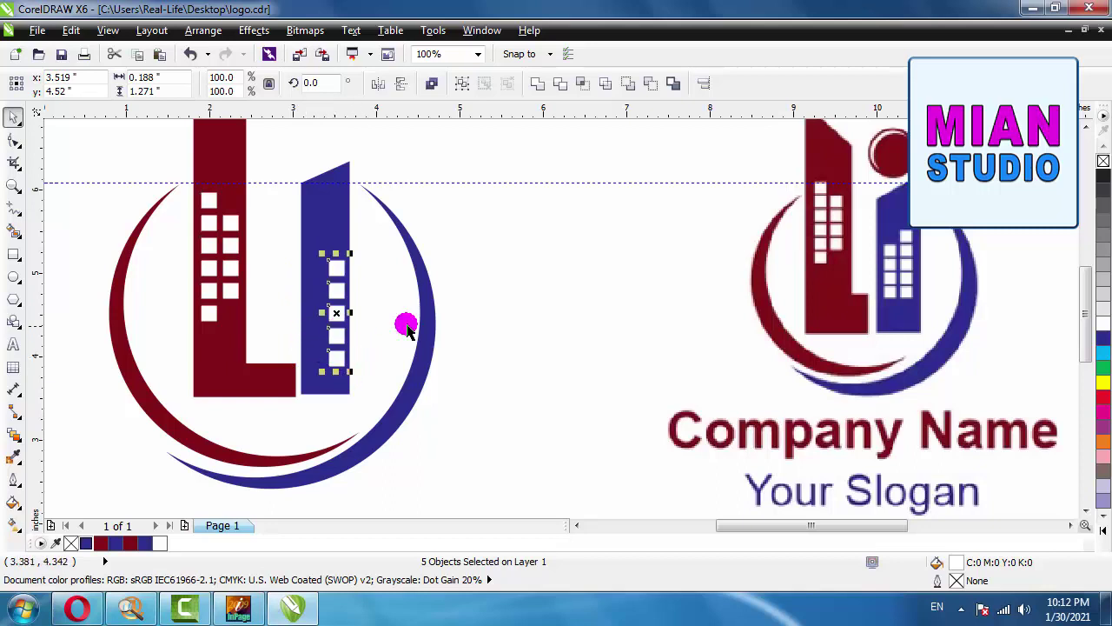
click(489, 283)
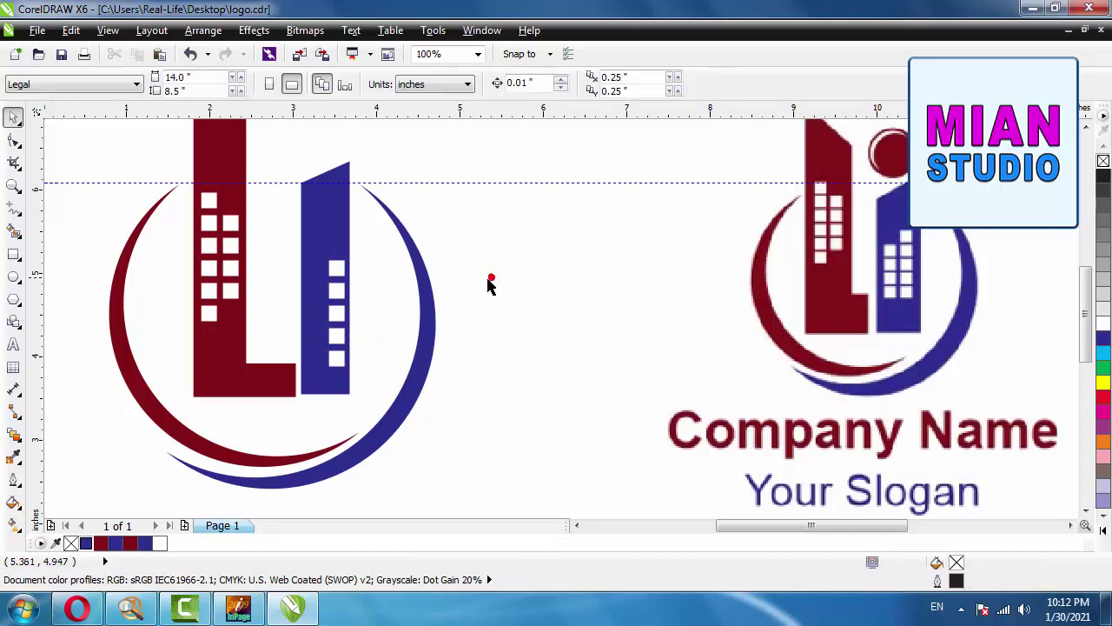
Step: Copy the lower four windows of the blue building about 0.27 inch to the left as a second column
drag(393, 304, 313, 382)
drag(451, 266, 299, 385)
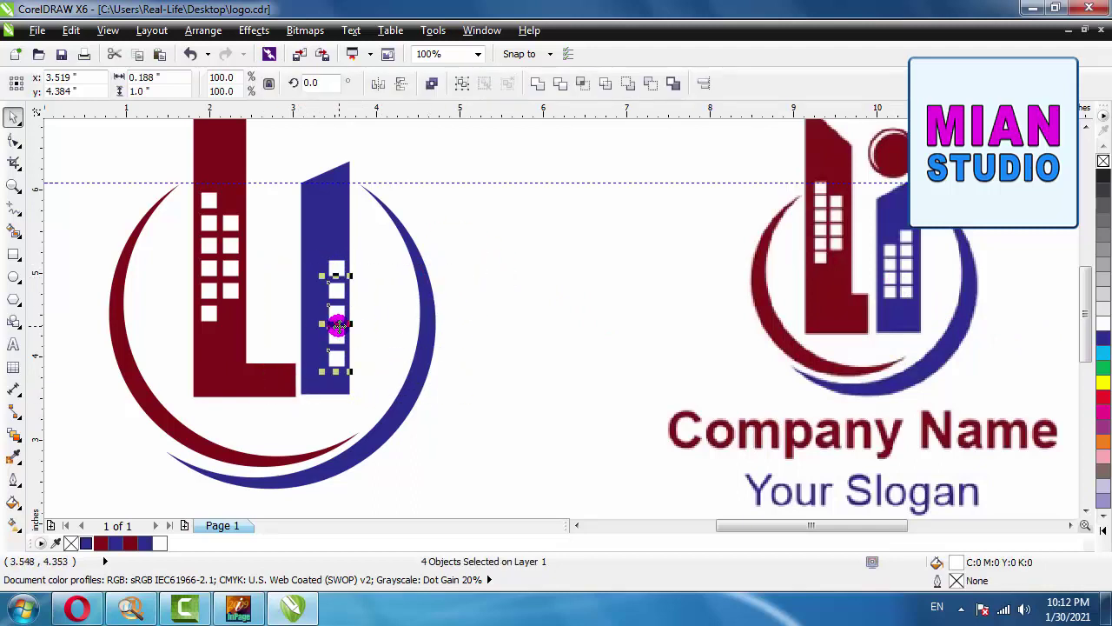
drag(336, 329, 314, 336)
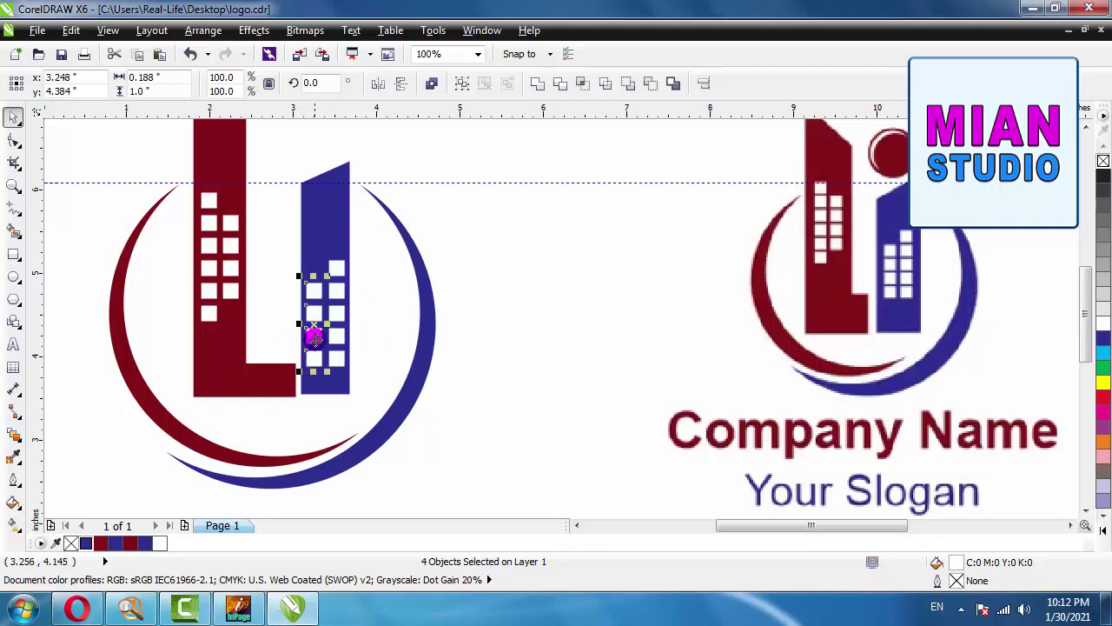
Step: Select all nine windows on the blue building and nudge them up 0.03 inch
click(456, 195)
drag(459, 206, 281, 378)
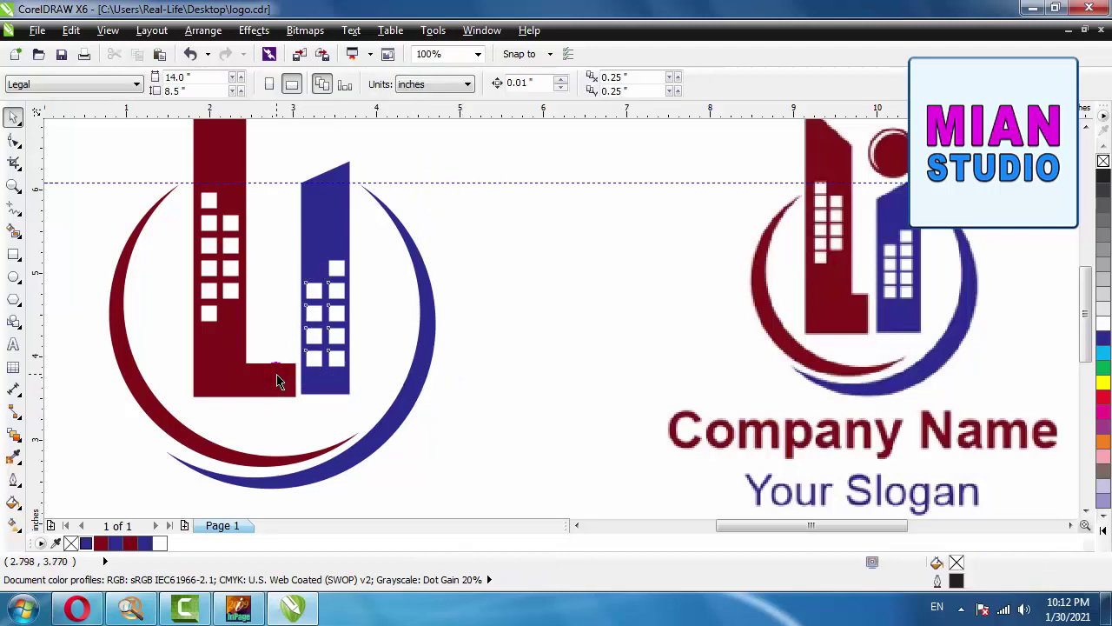
key(Up)
key(Up)
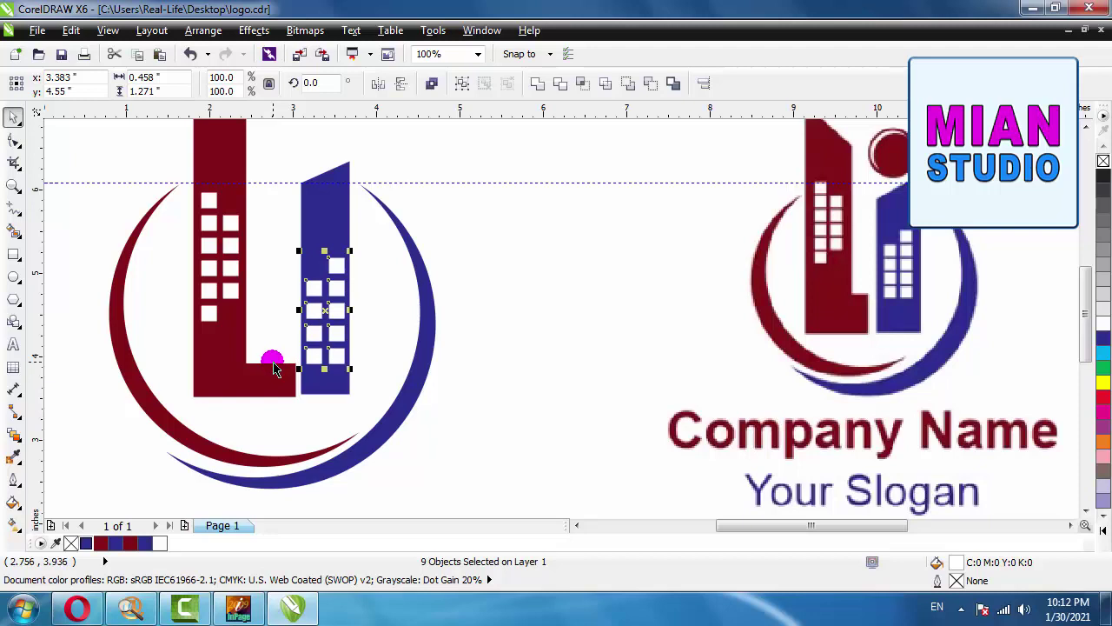
click(548, 278)
Step: Draw a circle about 0.48 inch in diameter above the blue building as the dot of the i
scroll(529, 288, down, 2)
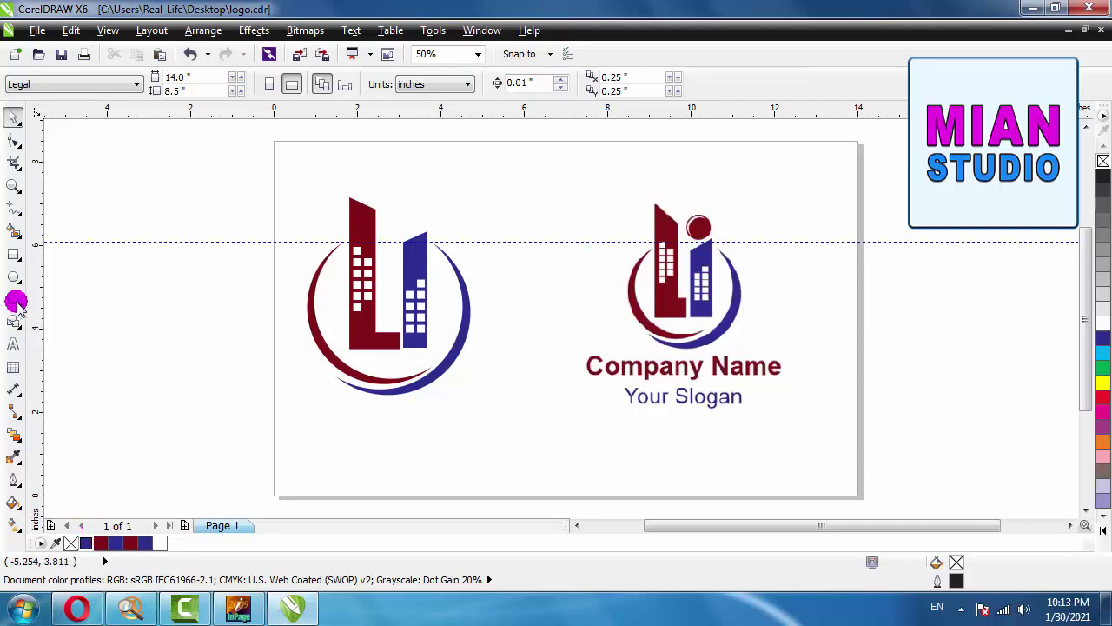
click(12, 277)
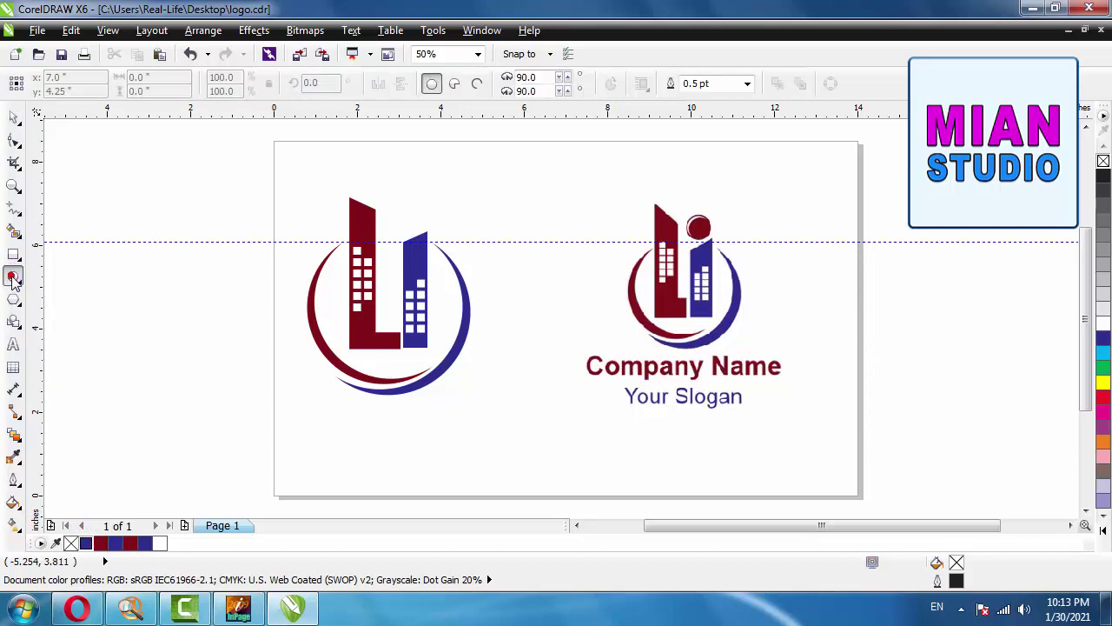
scroll(408, 214, up, 2)
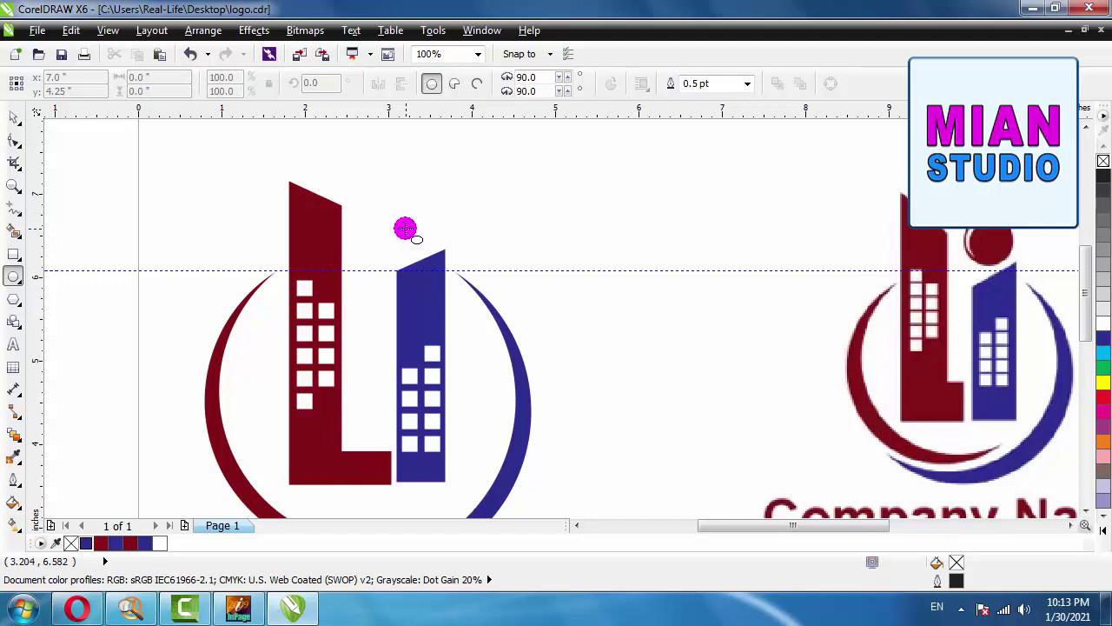
drag(405, 229, 425, 247)
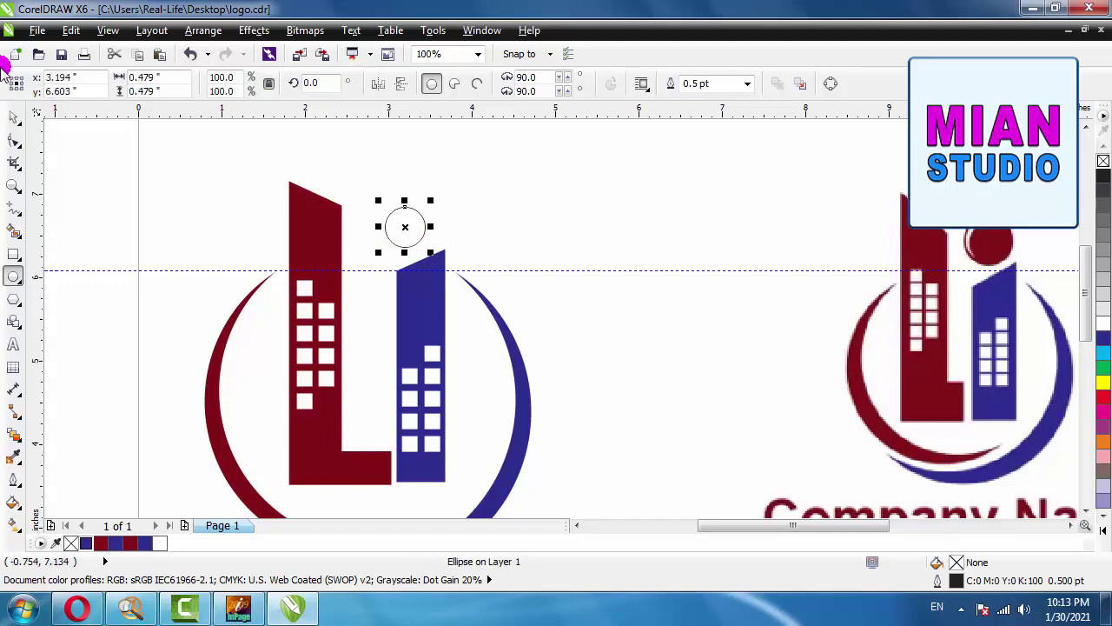
Step: Fill the dot of the i with the logo's dark red (#851316) and remove its outline
click(13, 115)
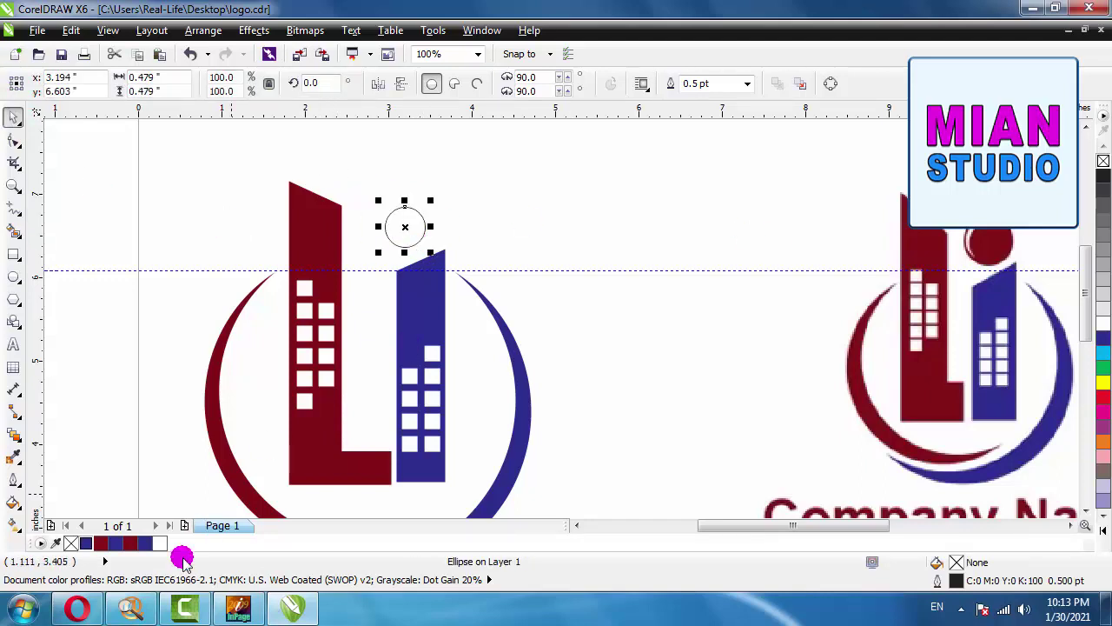
click(101, 543)
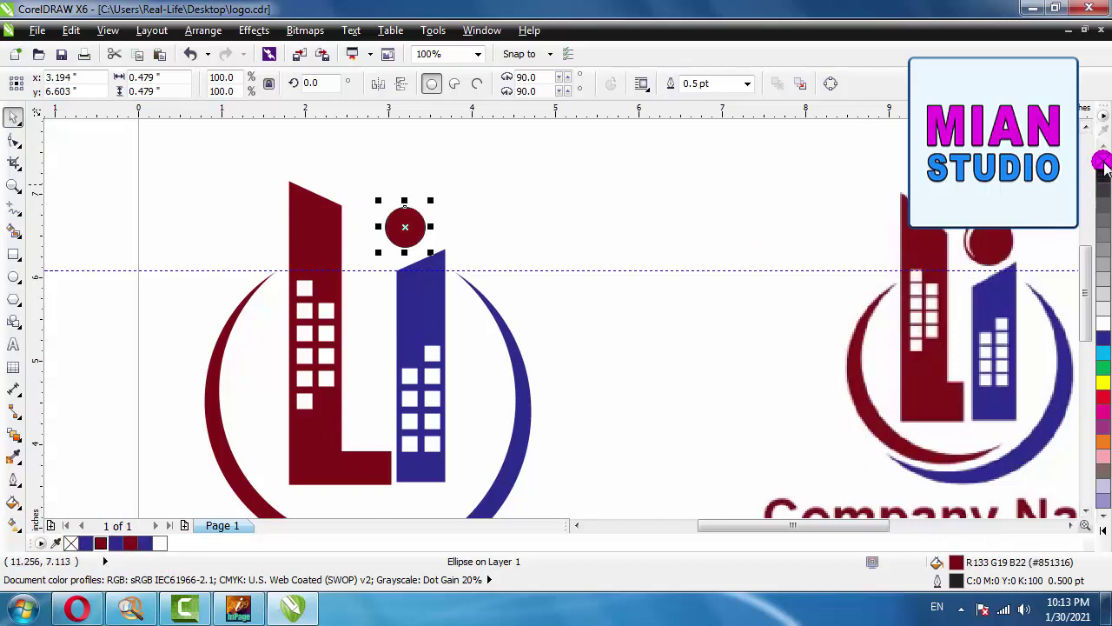
right_click(1103, 162)
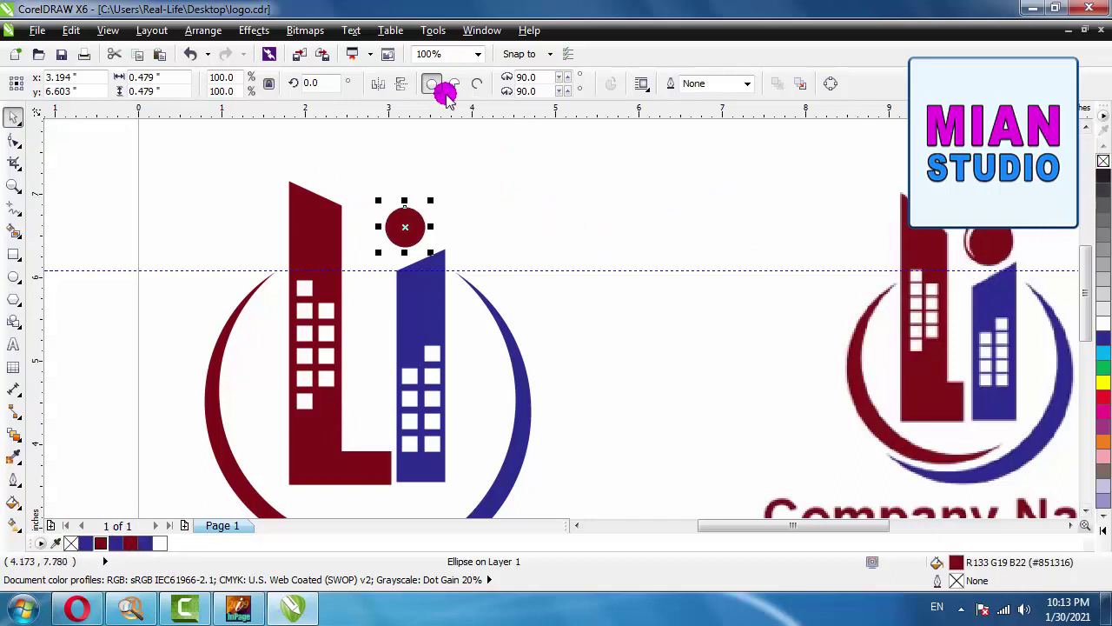
Step: Place two overlapping copies of the dot in the blank area beside the logo, offset about 0.05 inch horizontally and 0.03 inch vertically
scroll(1001, 232, up, 2)
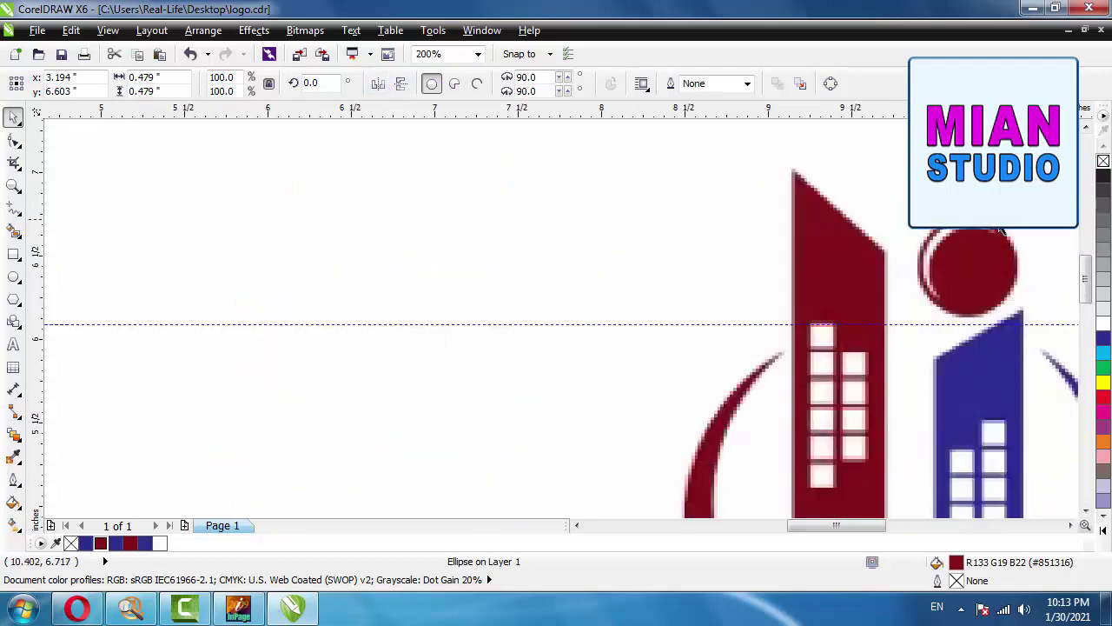
scroll(1001, 233, up, 1)
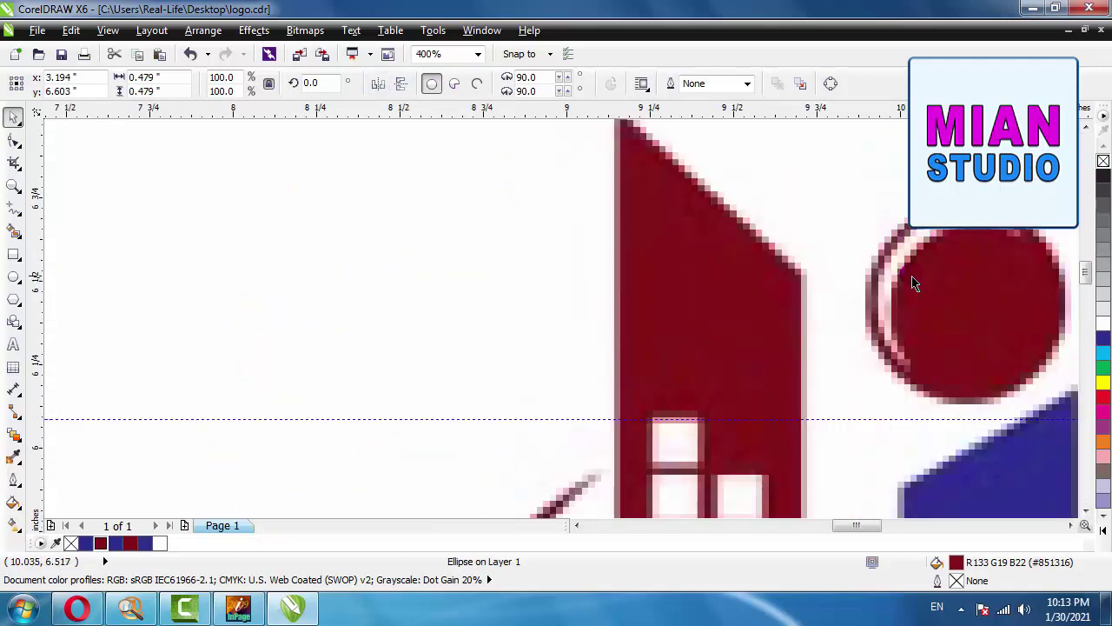
scroll(914, 282, down, 4)
scroll(99, 235, down, 3)
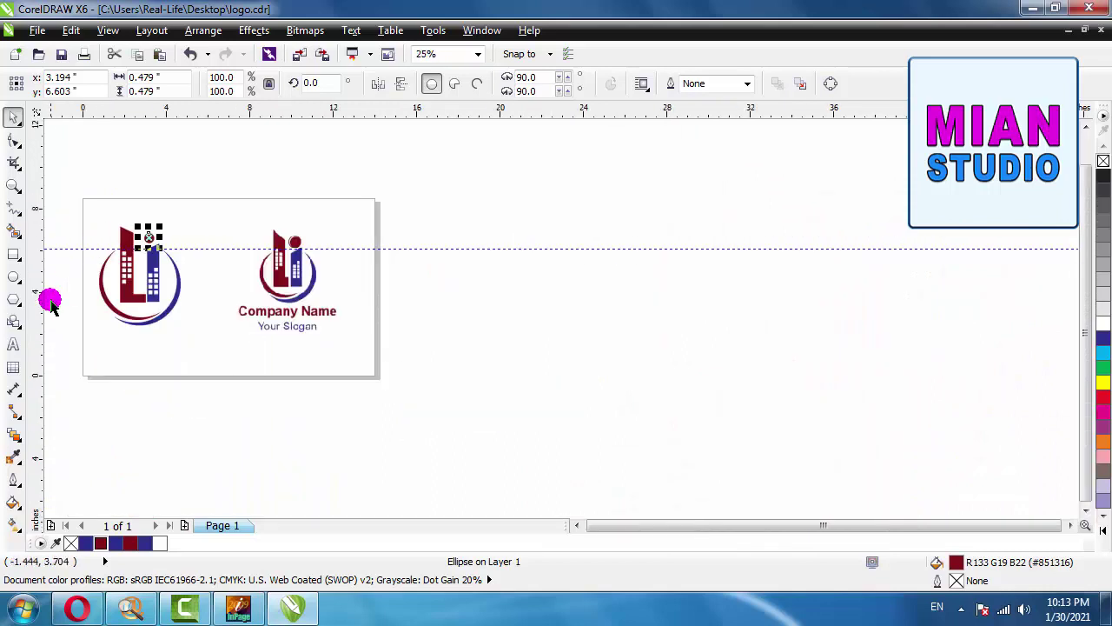
scroll(51, 301, up, 1)
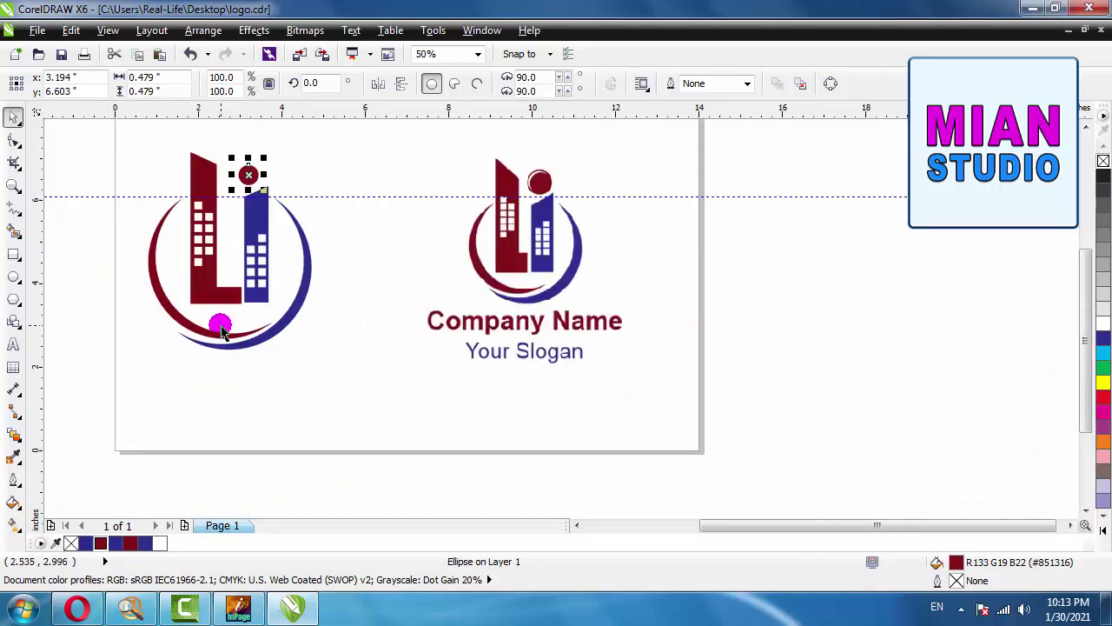
scroll(183, 149, up, 2)
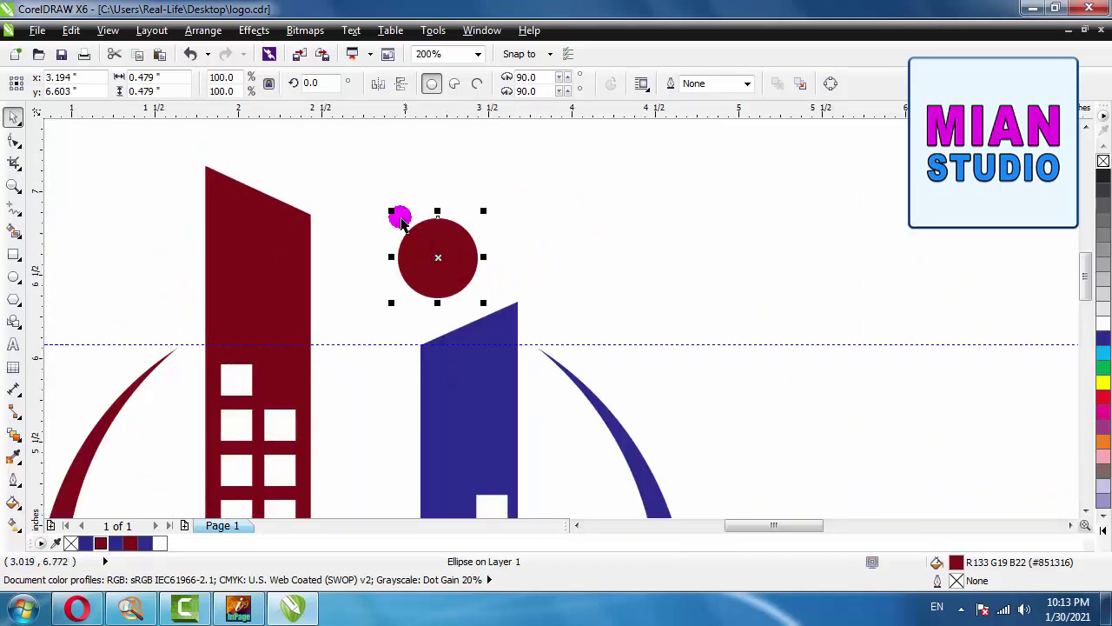
click(371, 180)
drag(537, 312, 537, 313)
drag(440, 248, 714, 242)
click(772, 198)
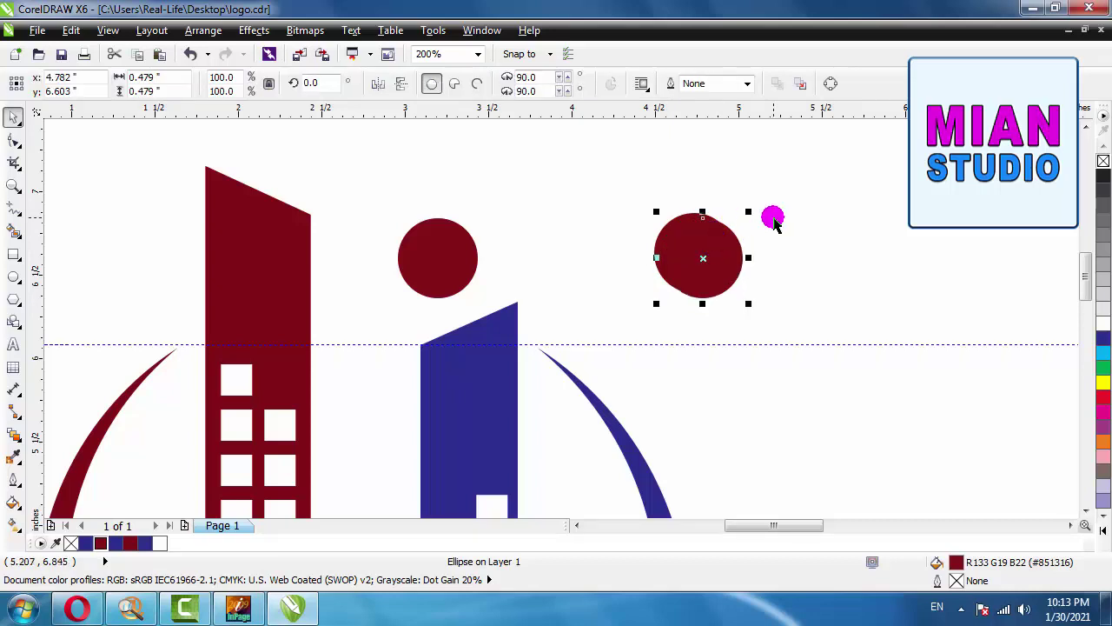
Step: Trim the upper-left copy with the overlapping circle and delete the cutting circle, leaving a thin crescent
click(775, 222)
click(736, 243)
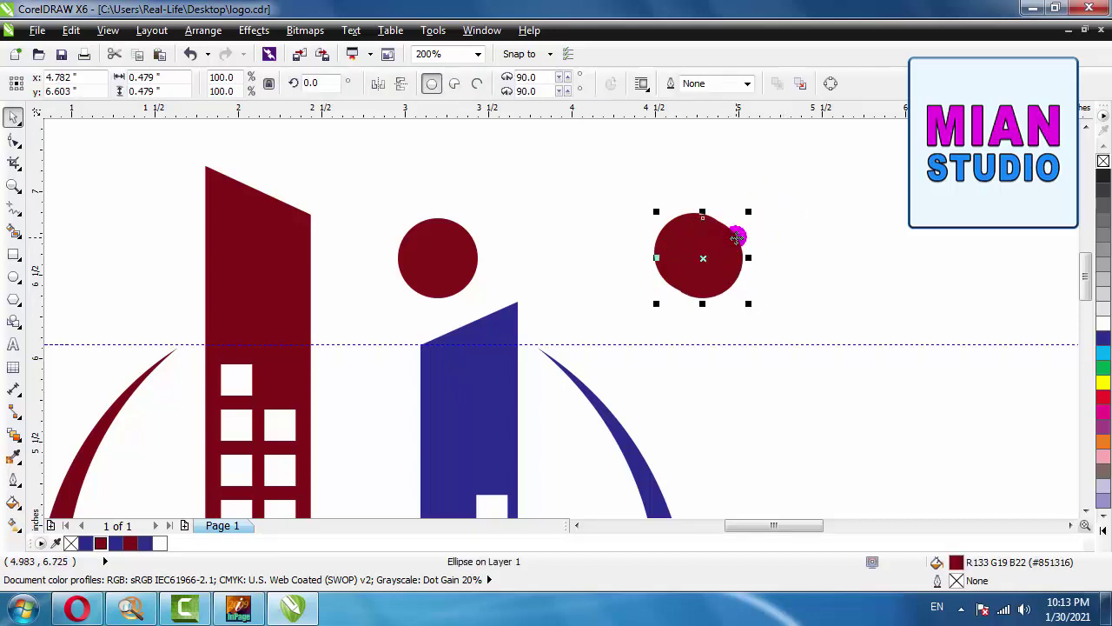
shift+click(689, 219)
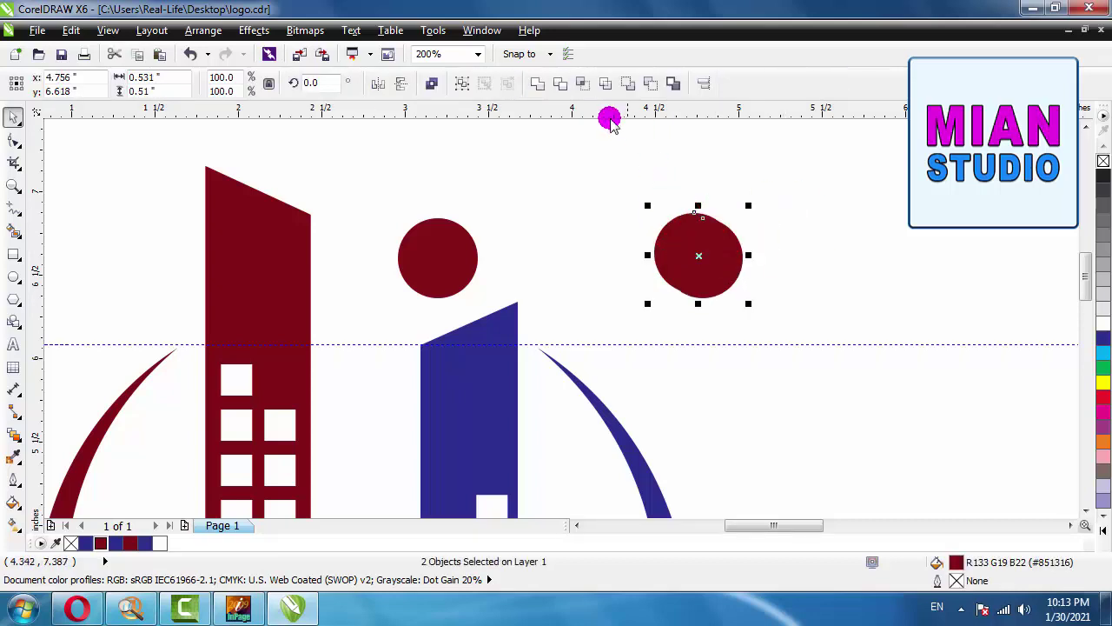
click(566, 86)
drag(698, 248, 894, 201)
key(Delete)
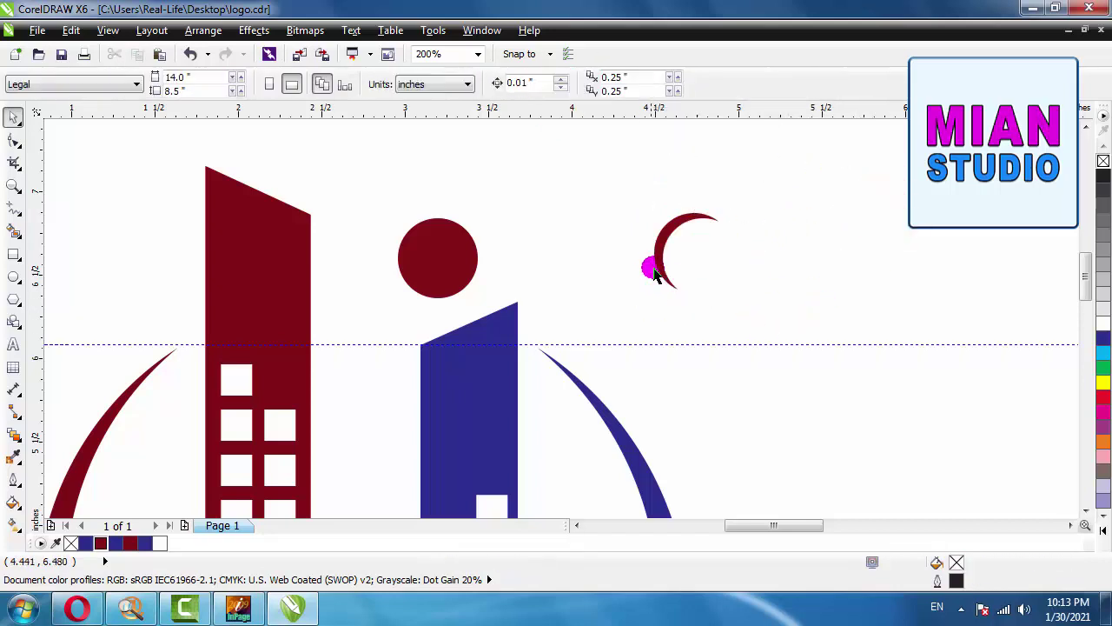
Step: Fill the thin crescent white and move it onto the left side of the i's dot as a highlight
click(674, 236)
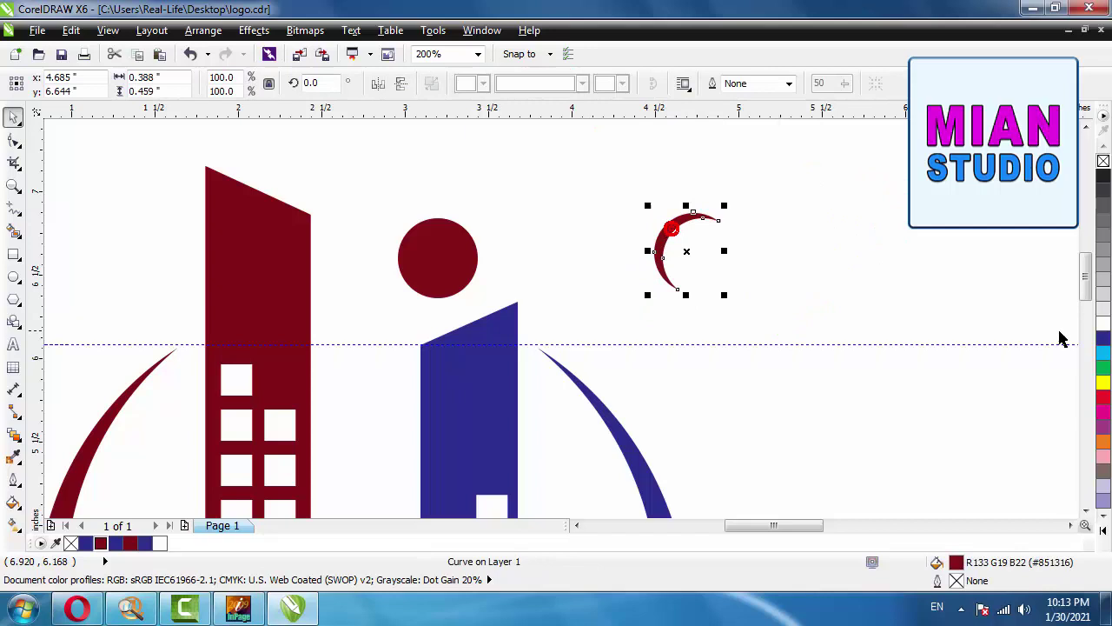
click(1104, 323)
click(669, 232)
drag(669, 232, 418, 242)
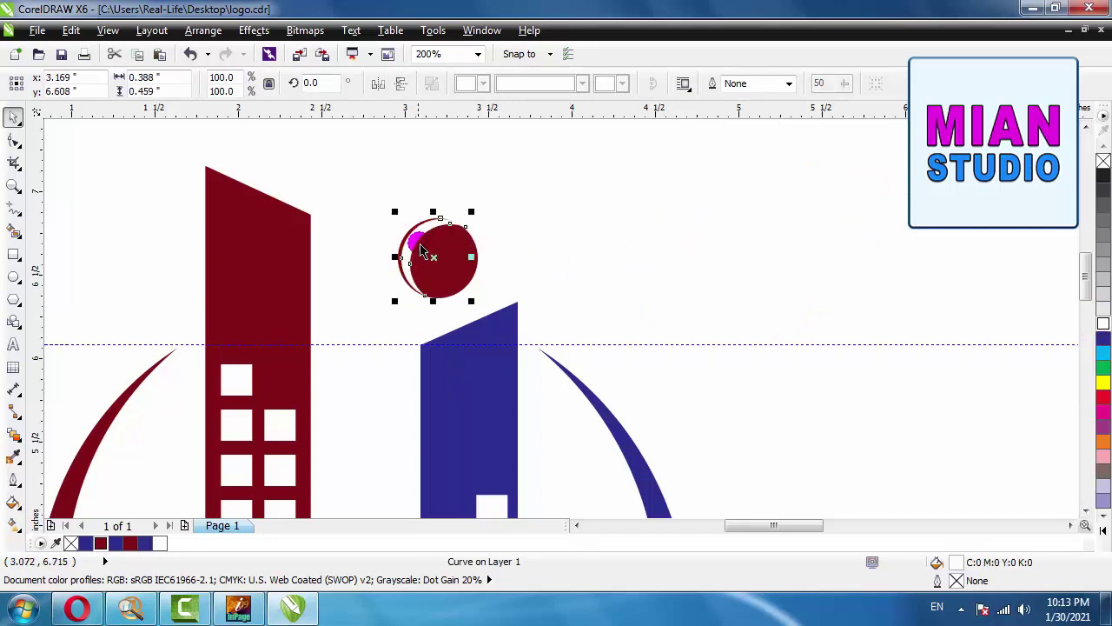
scroll(465, 215, down, 2)
scroll(462, 218, up, 3)
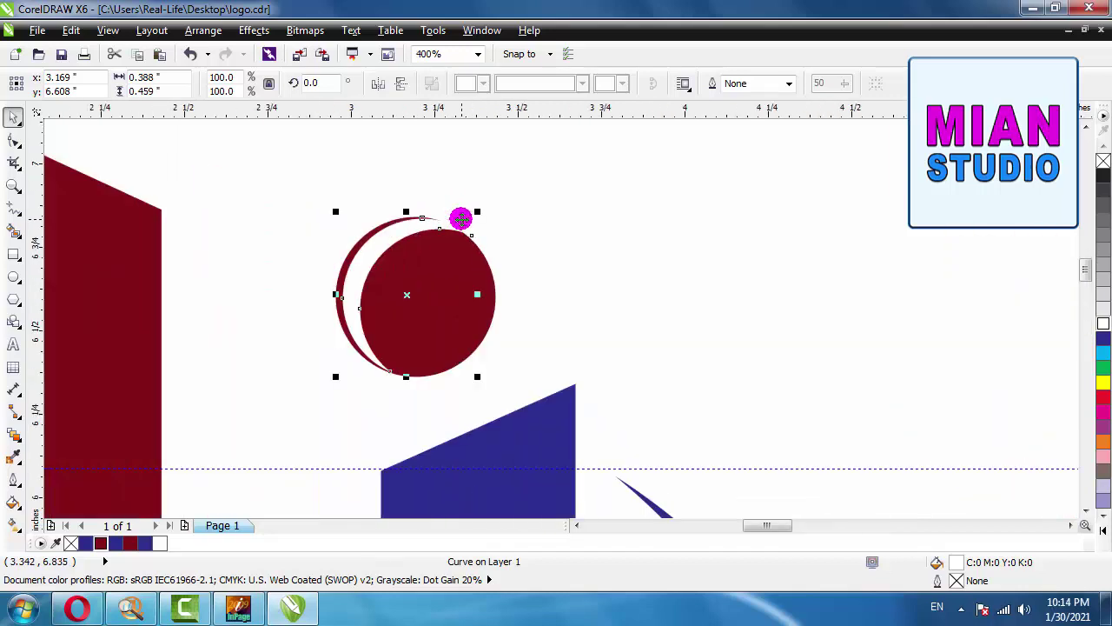
Step: Scale the white highlight crescent down to about 90.6% and shift it slightly upward so it sits inside the i's dot
drag(477, 211, 465, 225)
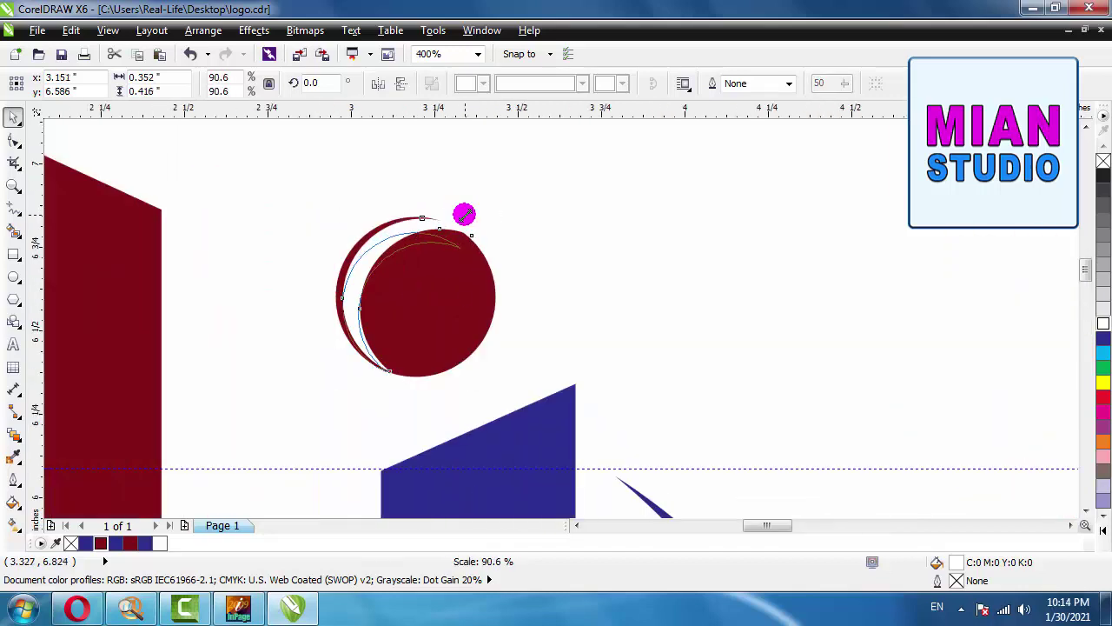
drag(372, 258, 372, 252)
scroll(497, 243, down, 2)
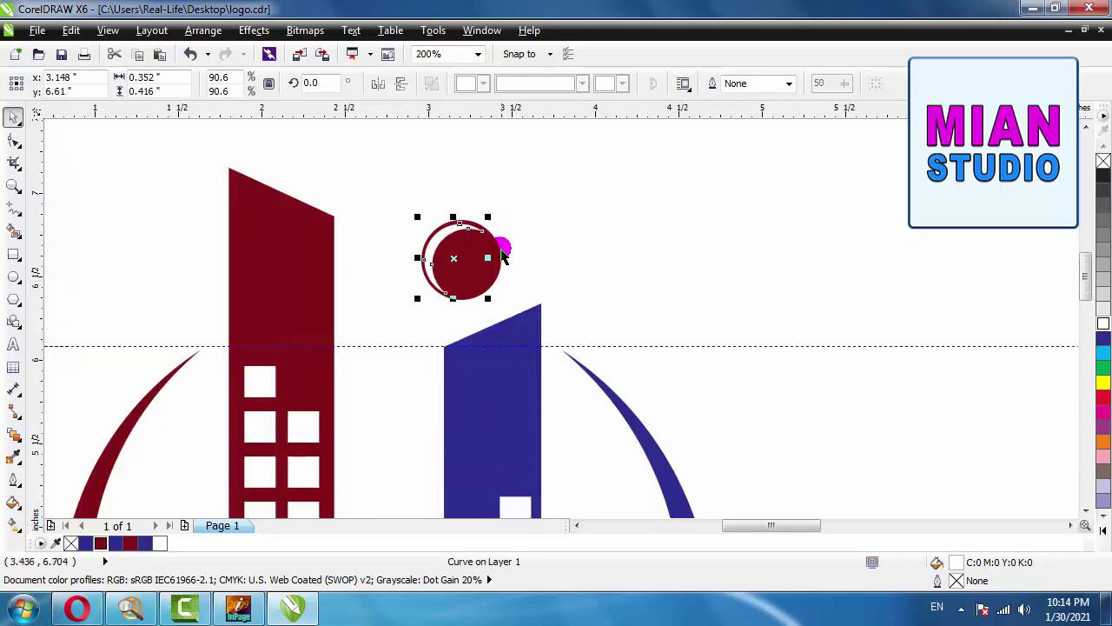
scroll(500, 289, up, 1)
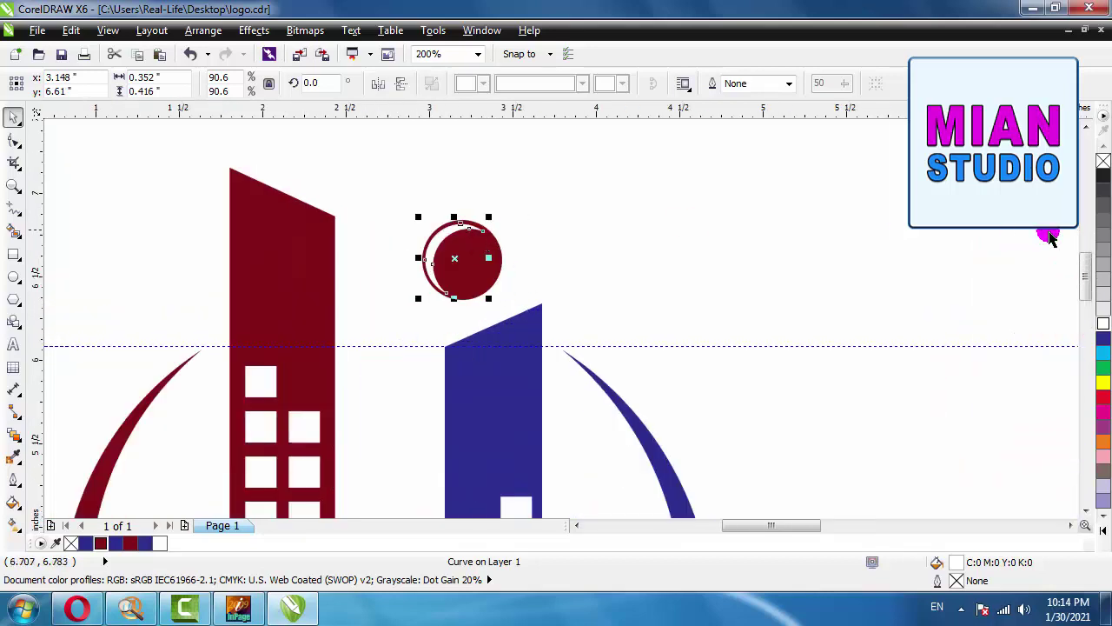
Step: Try light grey fills up to 30% black on the highlight crescent and return it to white
click(1099, 313)
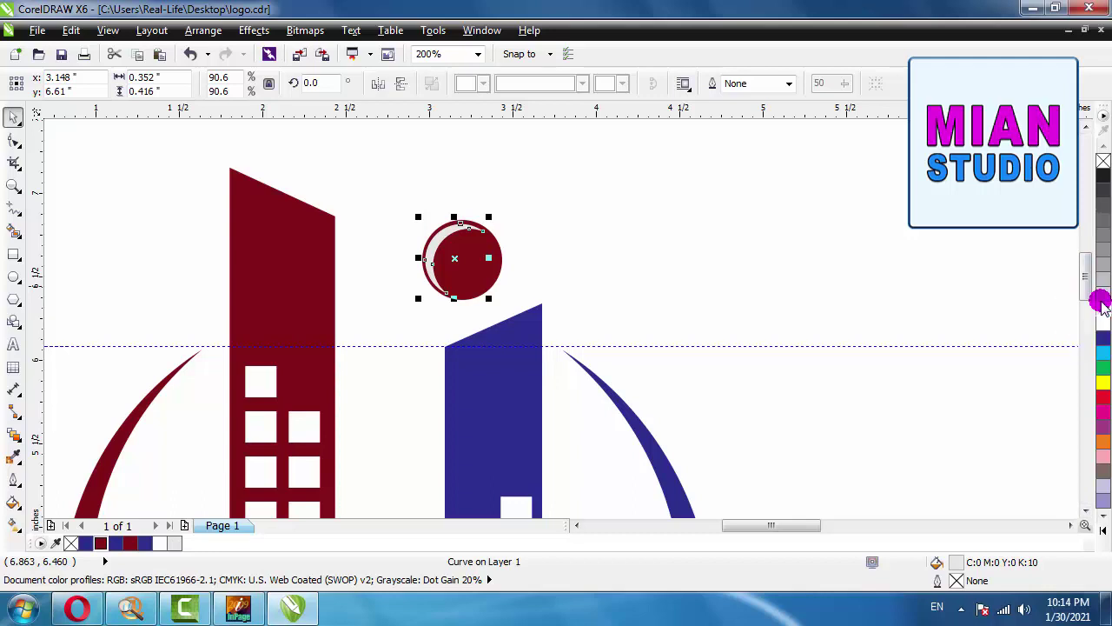
click(1101, 295)
click(1099, 280)
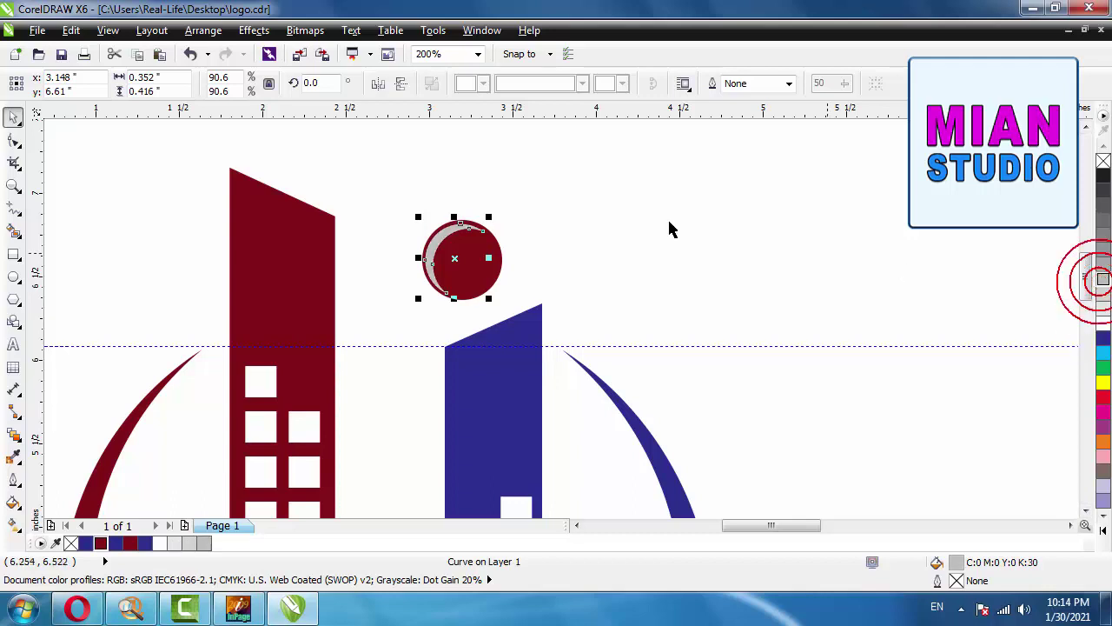
scroll(638, 211, down, 1)
scroll(727, 234, down, 1)
scroll(881, 209, up, 1)
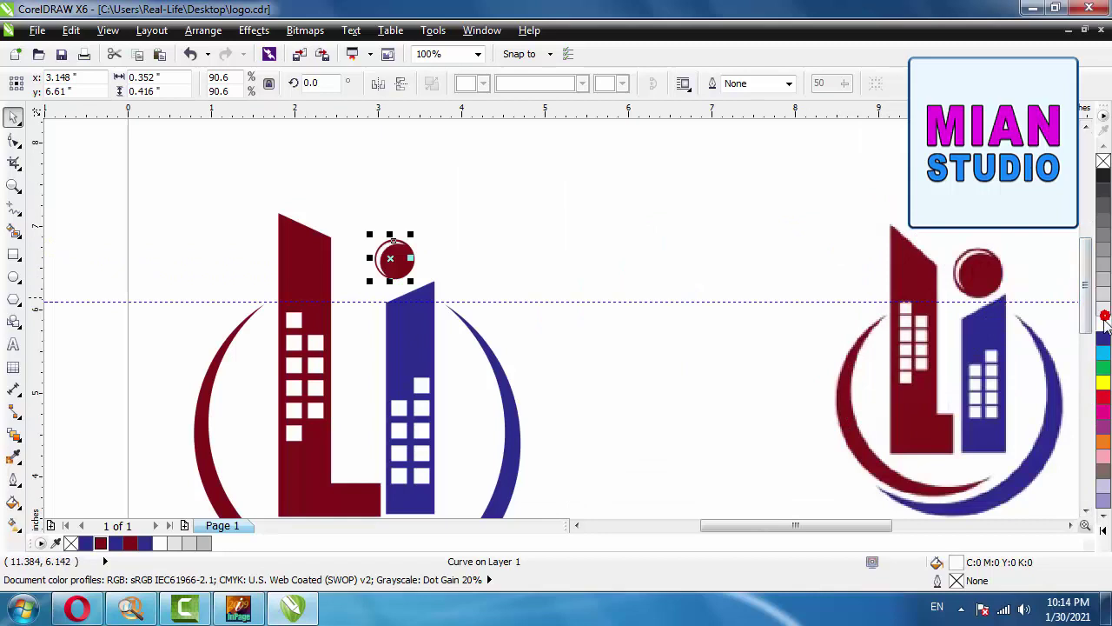
click(627, 195)
Step: Add the artistic text "Mian Studio" in 24 pt Arial beneath the logo and move it under the middle of the crescents
scroll(521, 261, down, 1)
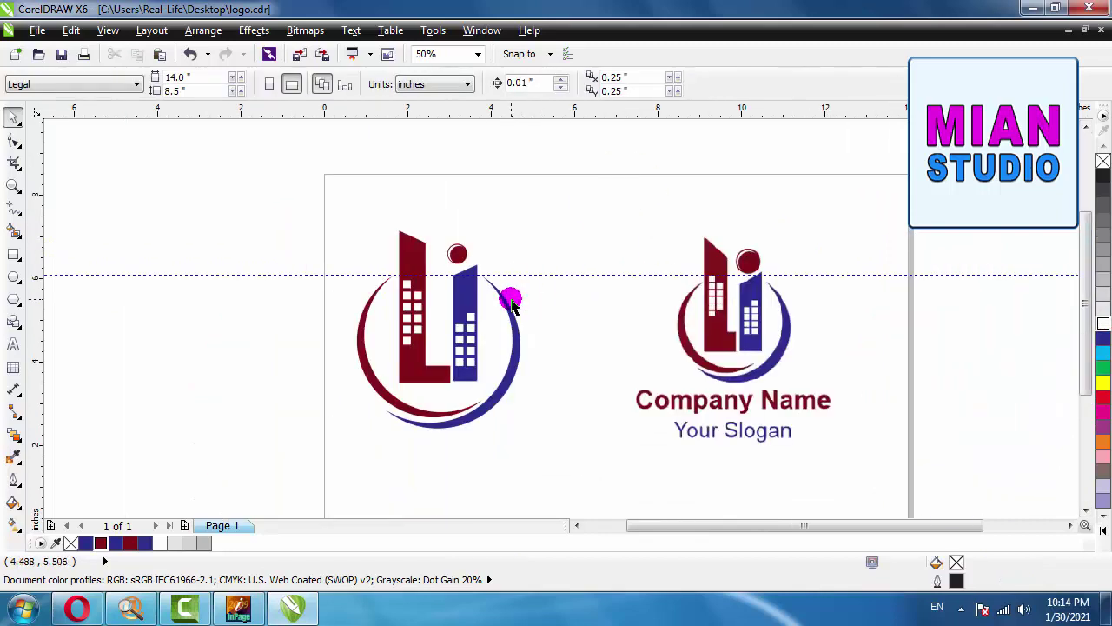
drag(313, 167, 900, 478)
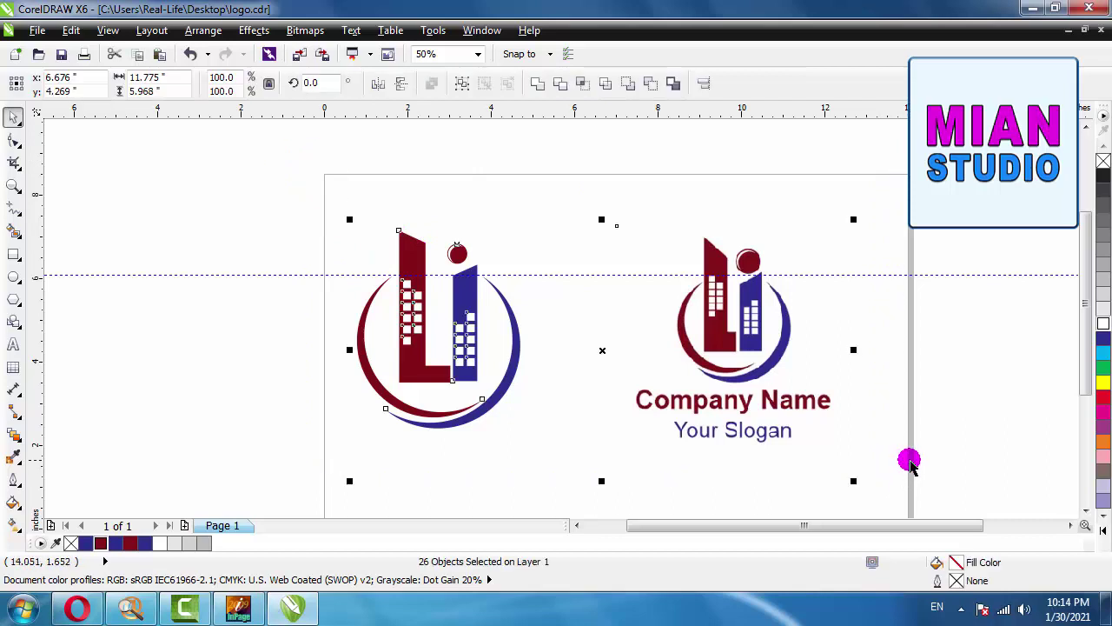
key(shift+F2)
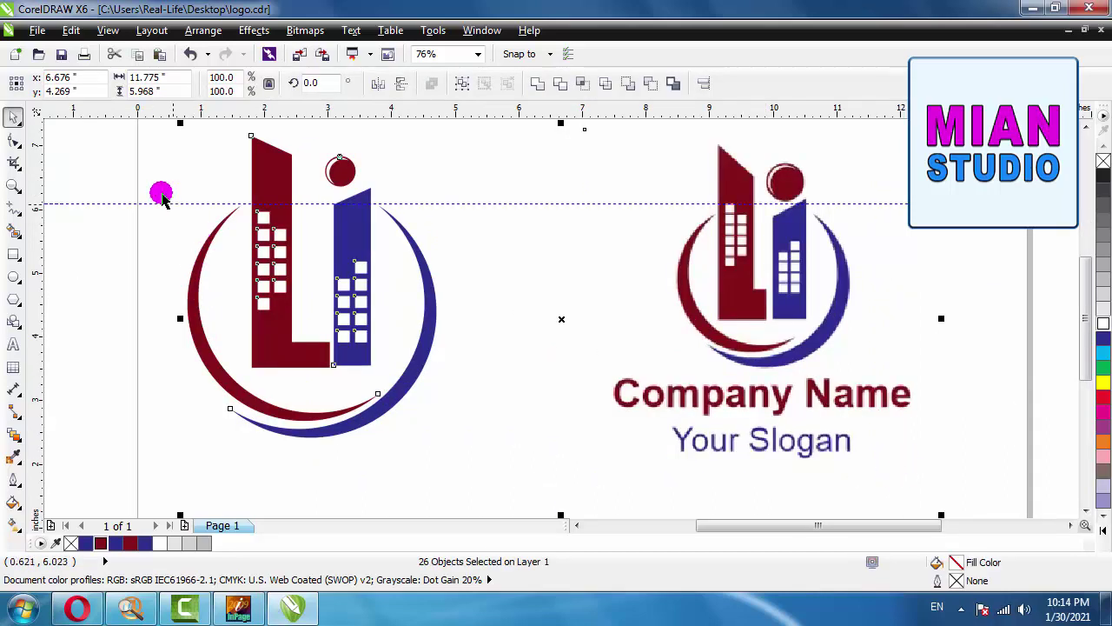
click(93, 152)
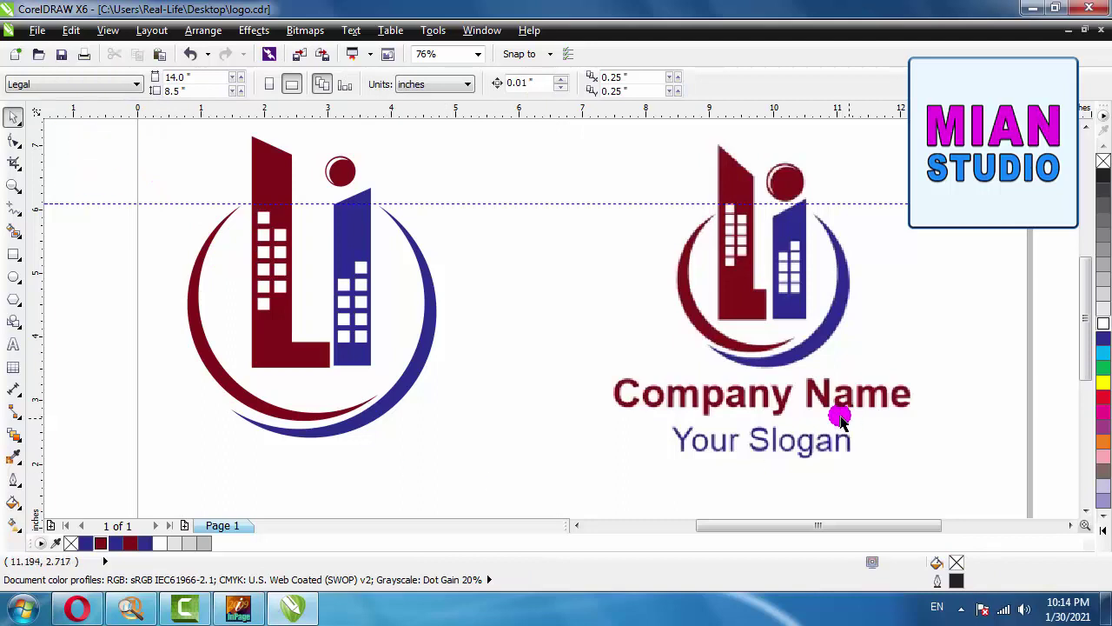
click(13, 344)
click(193, 470)
click(284, 500)
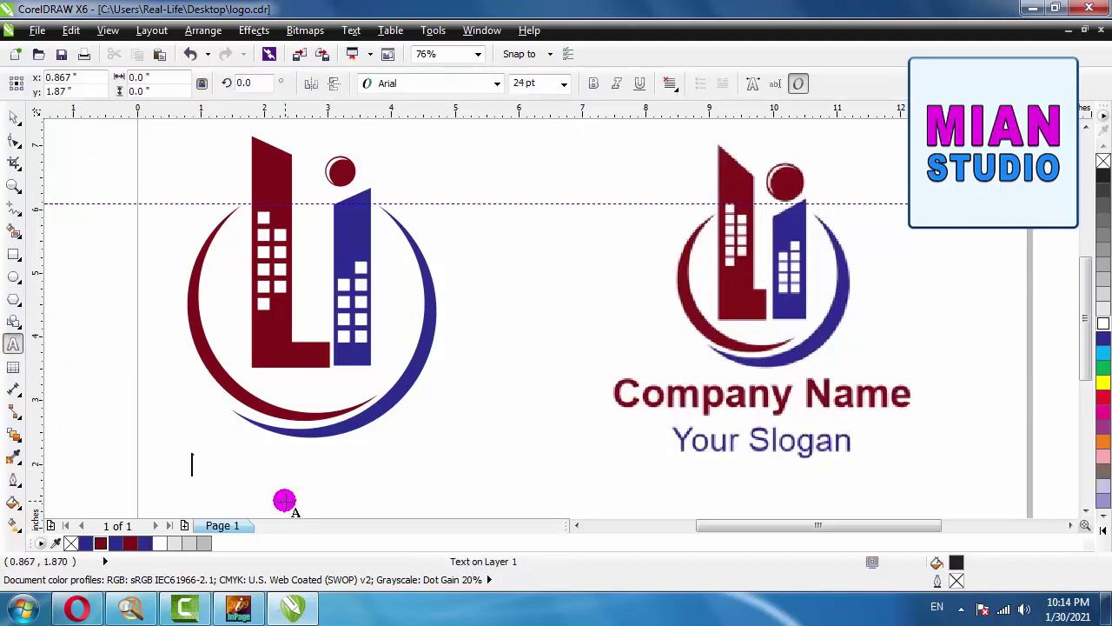
text(Mian Studio)
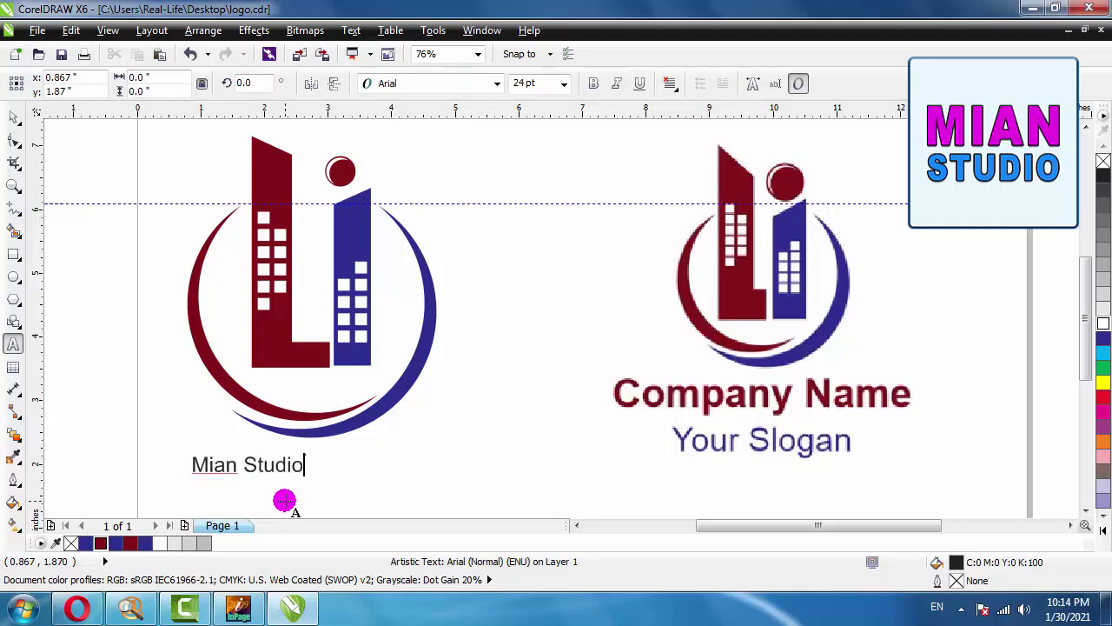
key(ctrl+space)
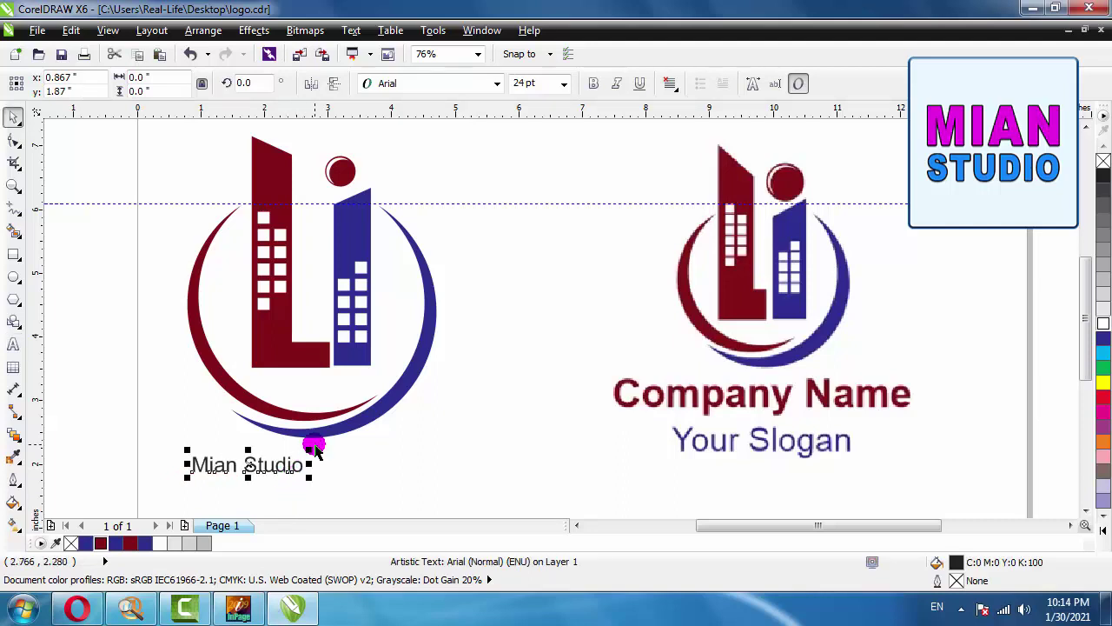
drag(249, 465, 304, 462)
Step: Set the font of the "Mian Studio" text to Bauhaus 93
click(440, 78)
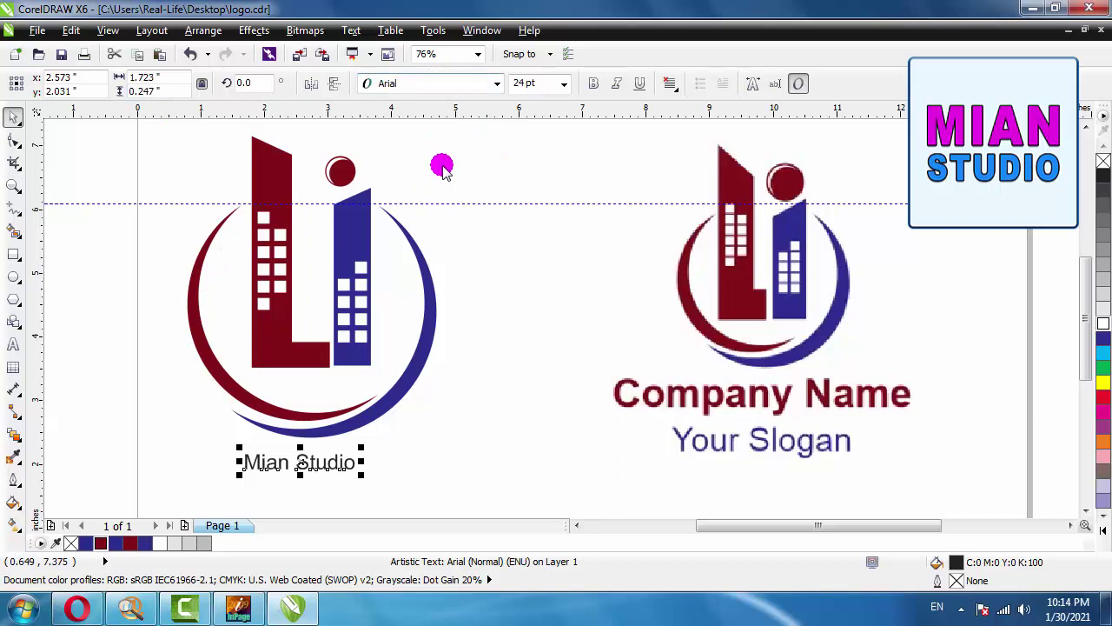
click(440, 83)
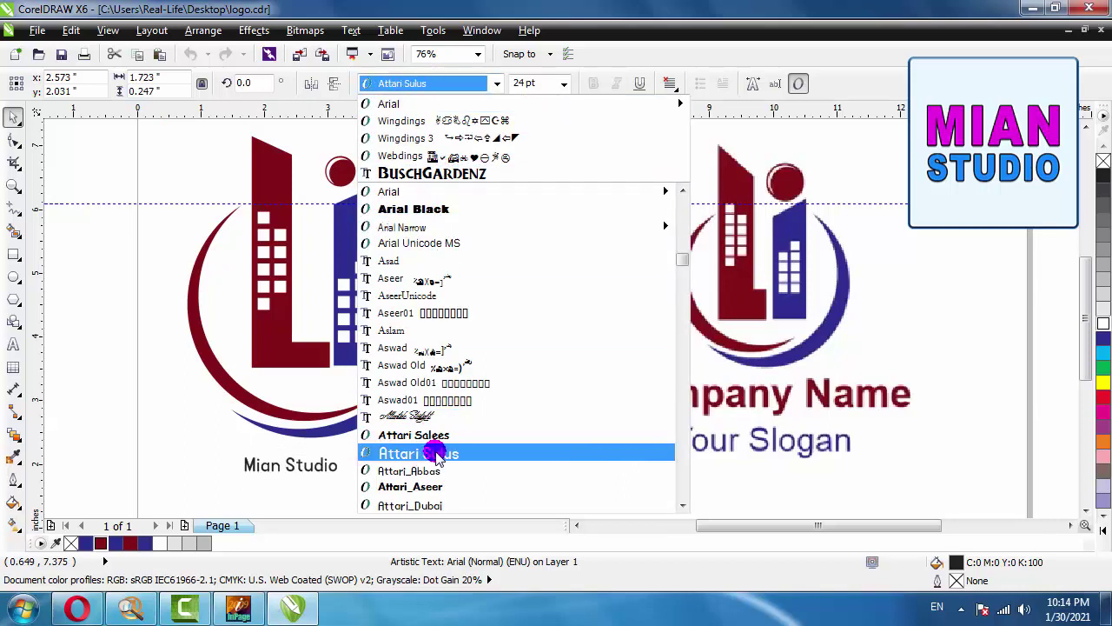
scroll(434, 454, down, 8)
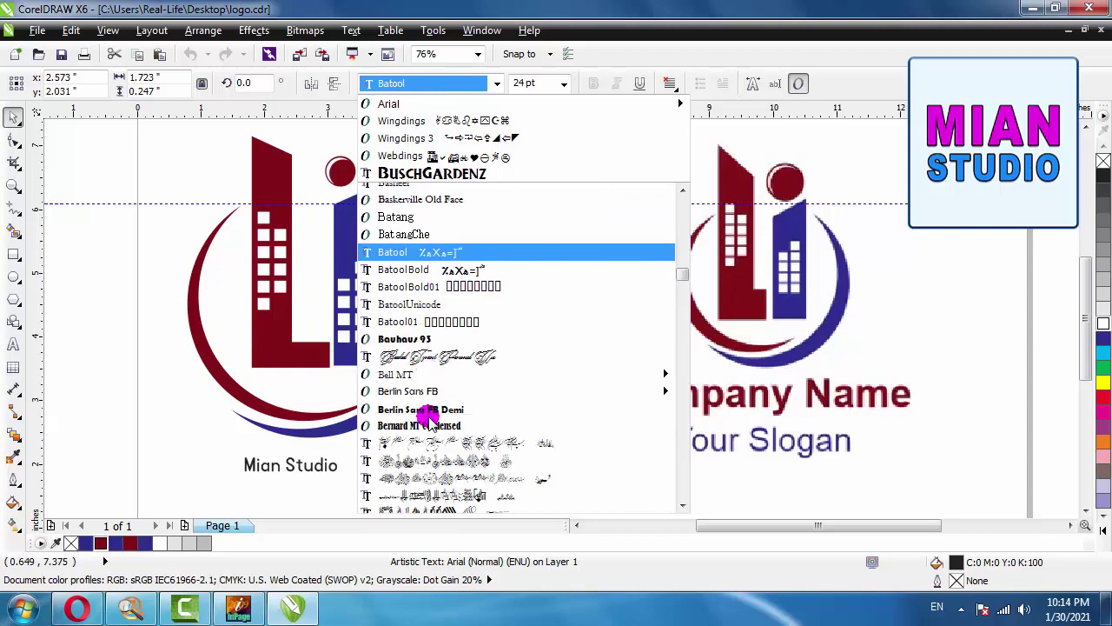
scroll(432, 420, down, 3)
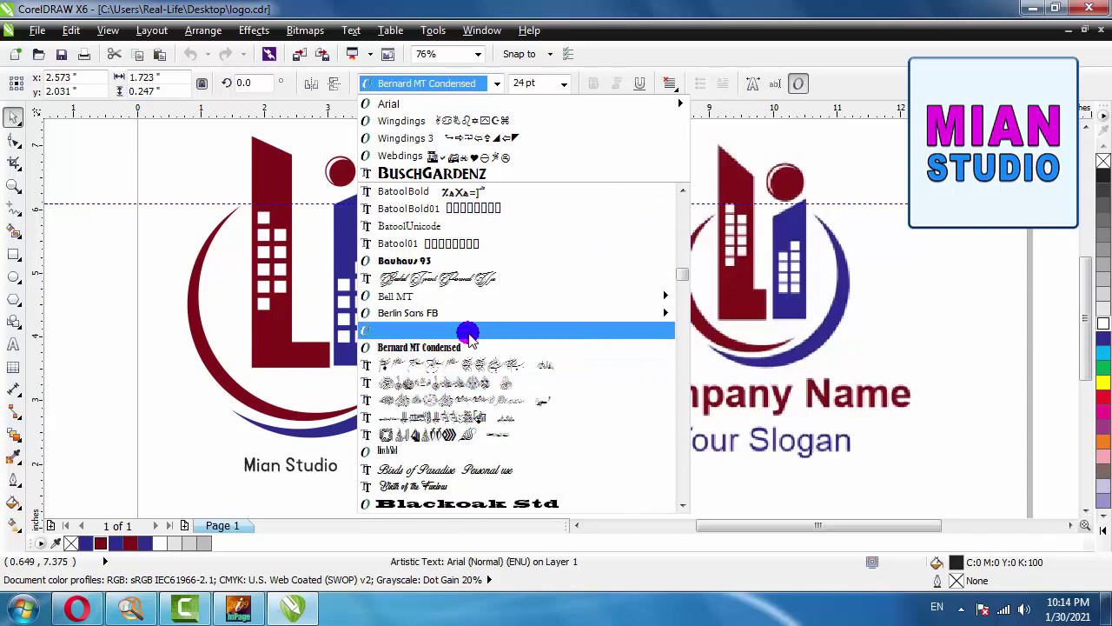
click(504, 259)
Step: Enlarge the "Mian Studio" text about its centre to about 46 pt, roughly 3.3 inches wide
click(360, 447)
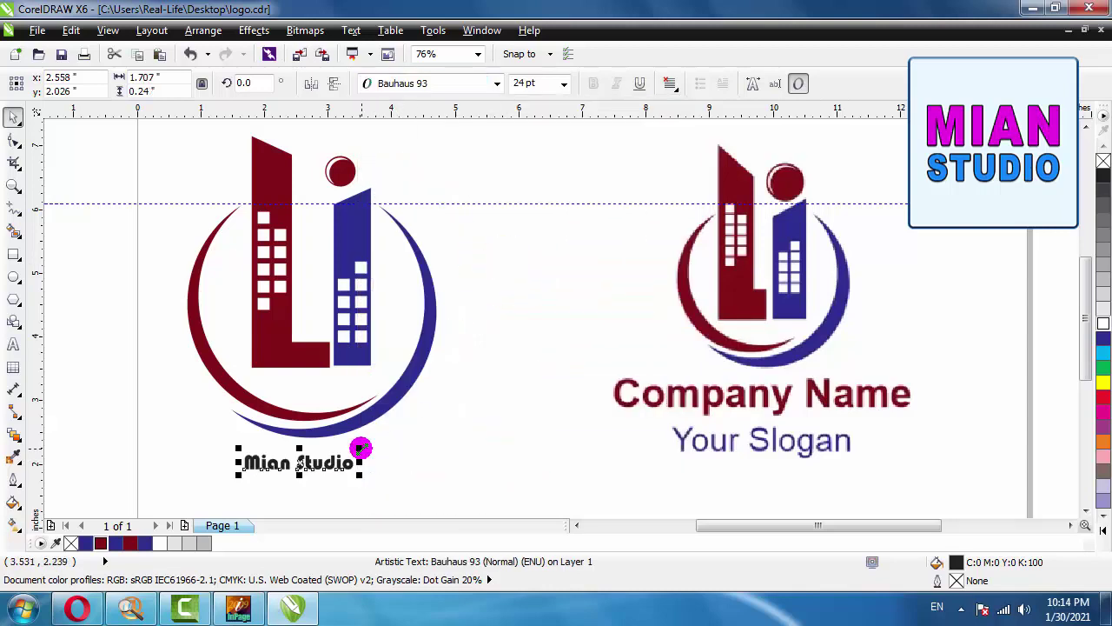
drag(381, 444, 408, 426)
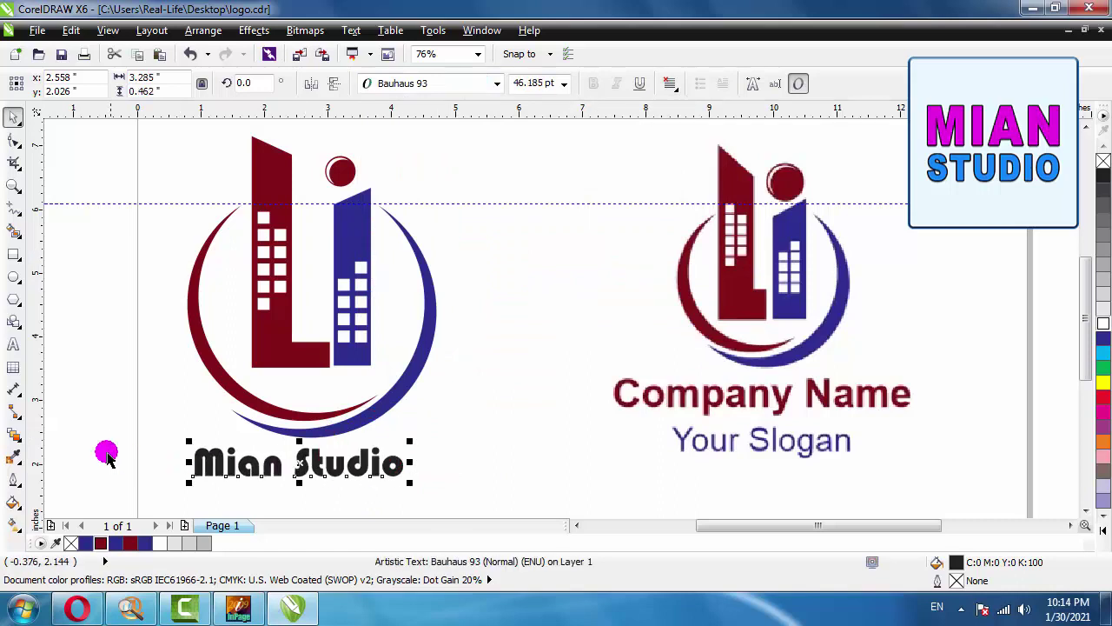
click(105, 451)
Step: Start a new line of artistic text in the blank area below "Mian Studio"
click(1081, 498)
scroll(1087, 504, down, 3)
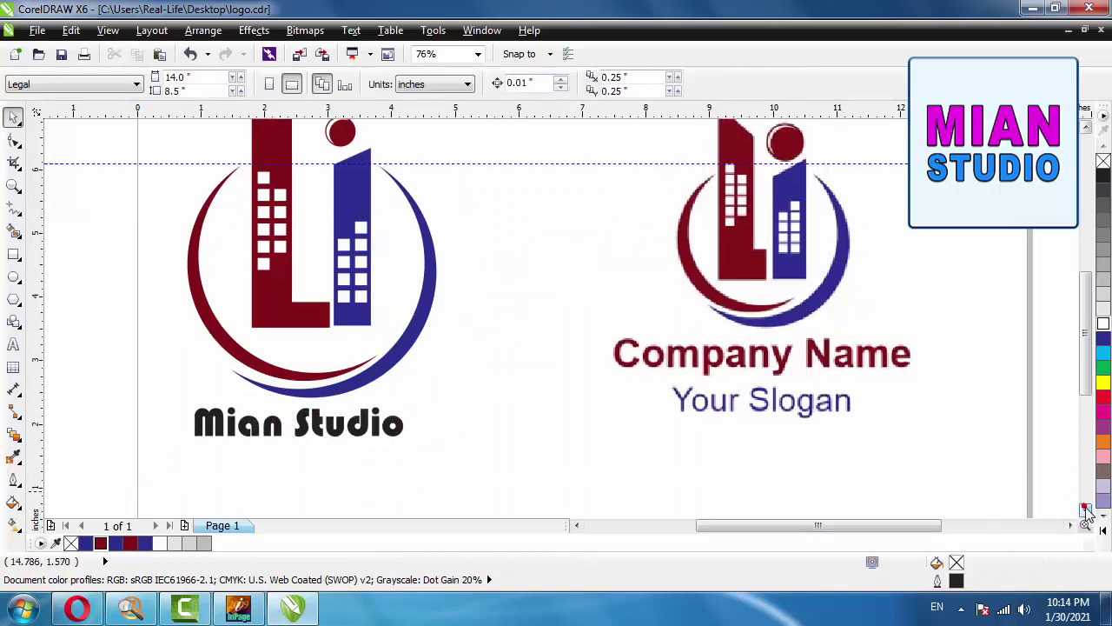
click(13, 344)
click(204, 396)
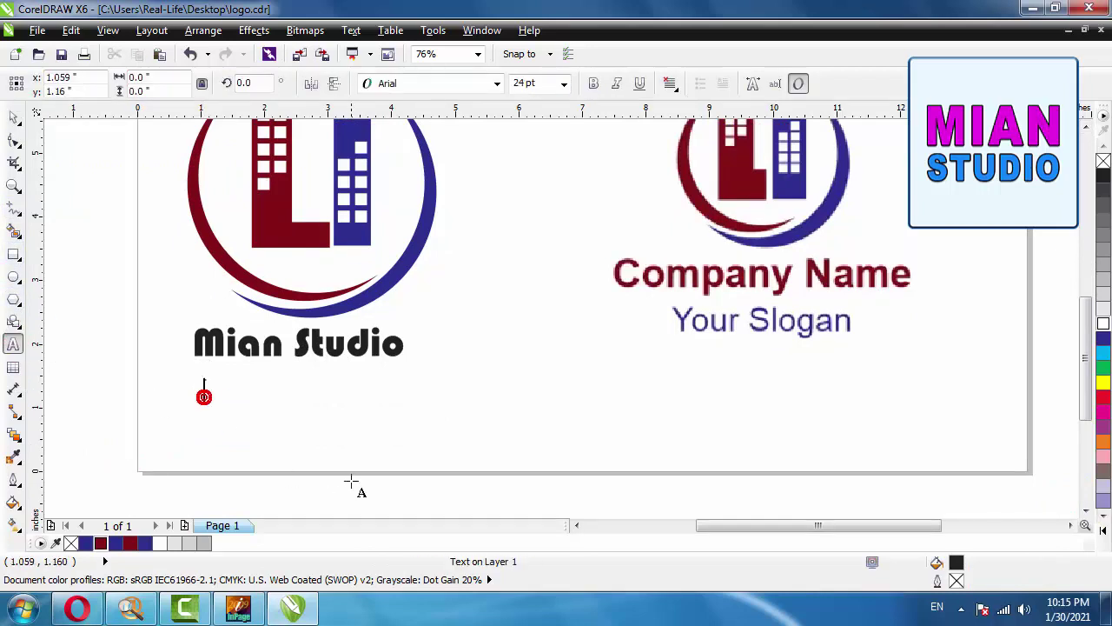